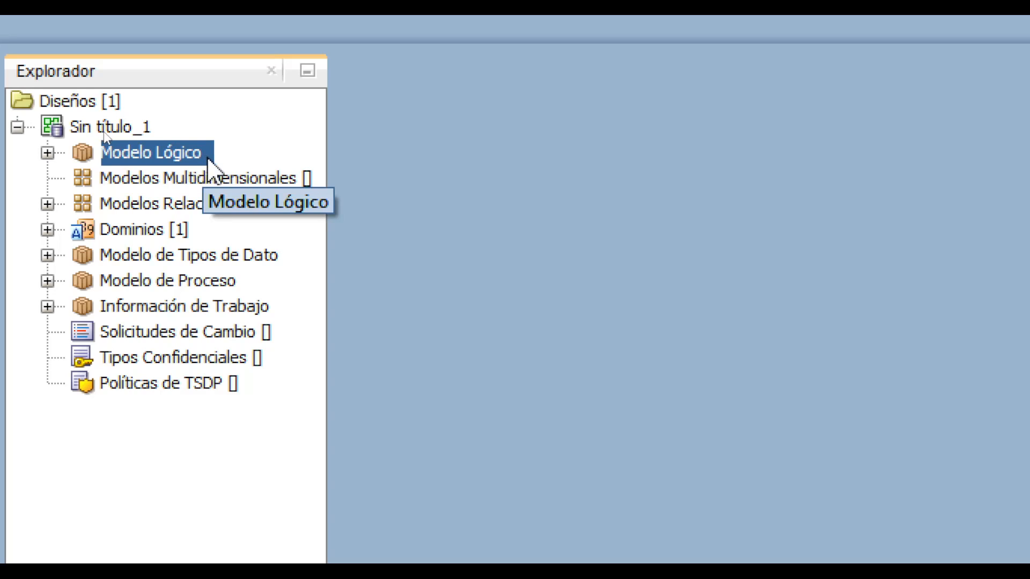
Show the diagram of the logical model (Modelo Lógico) in the untitled design.
{"action": "left_click", "coordinate": [203, 159]}
{"action": "right_click", "coordinate": [203, 158]}
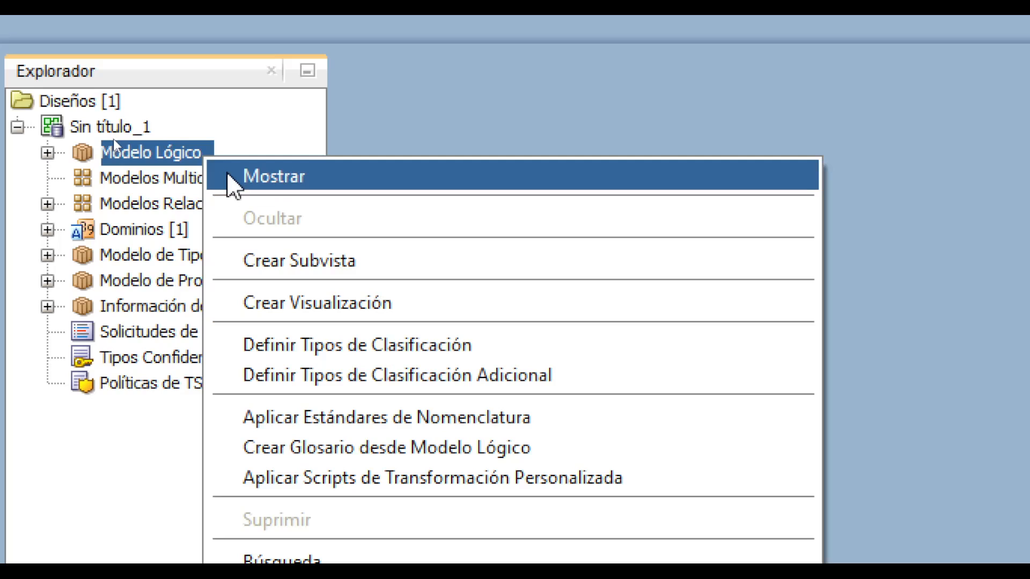
{"action": "left_click", "coordinate": [233, 186]}
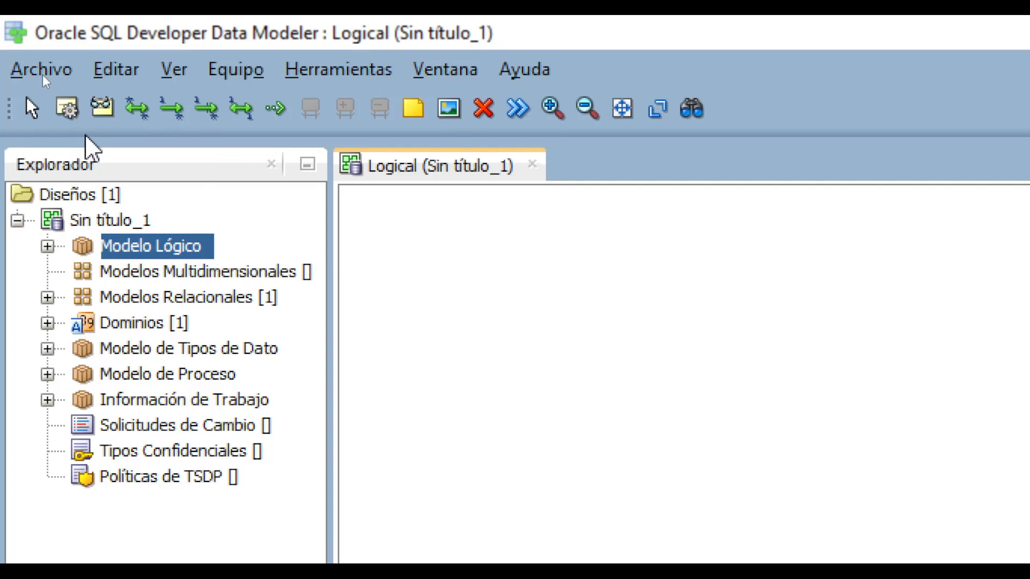
Create a new entity on the logical diagram and name it MASCOTA.
{"action": "left_click", "coordinate": [68, 113]}
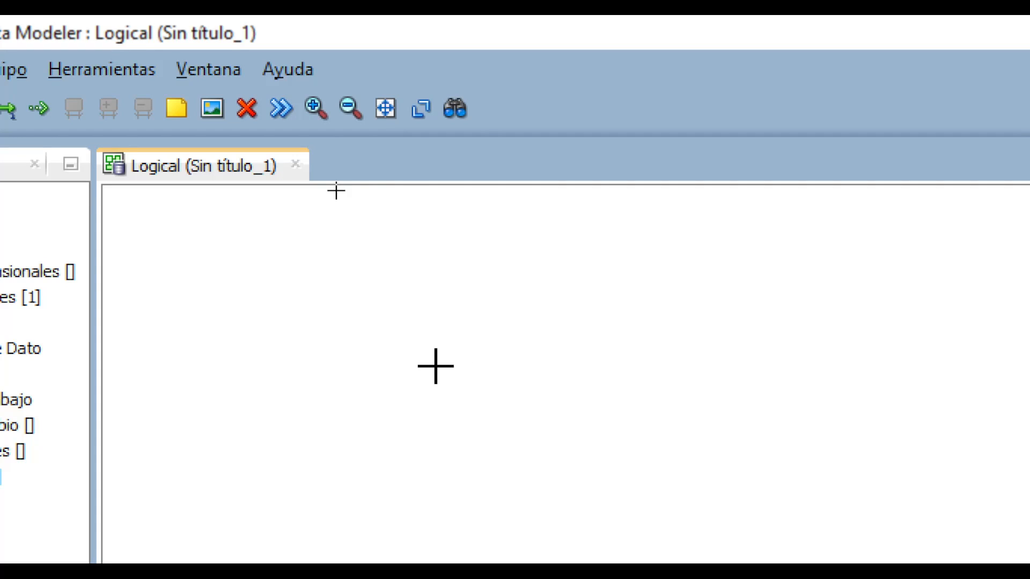
{"action": "left_click", "coordinate": [457, 390]}
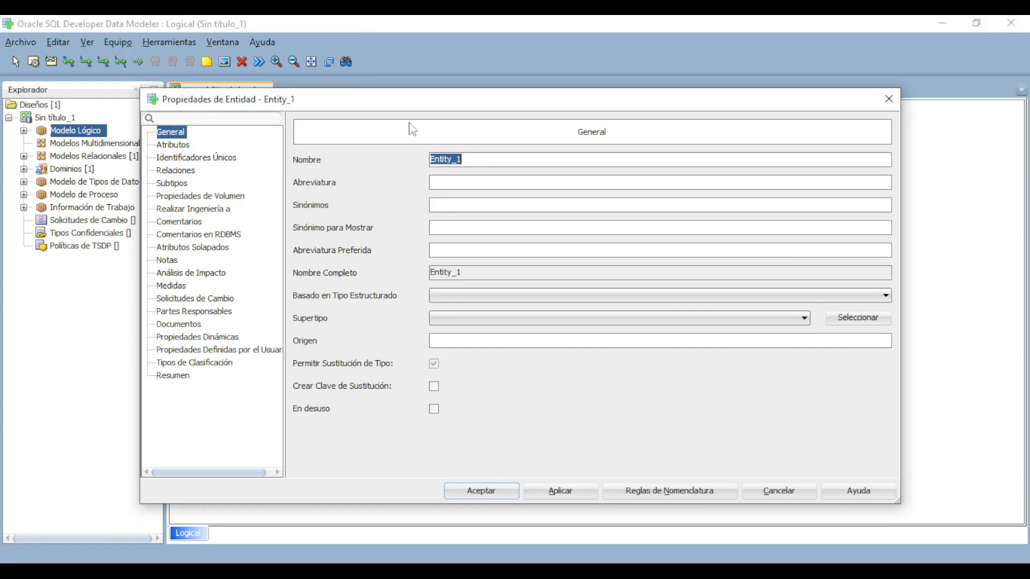
{"action": "left_click_drag", "start_coordinate": [445, 108], "coordinate": [466, 125]}
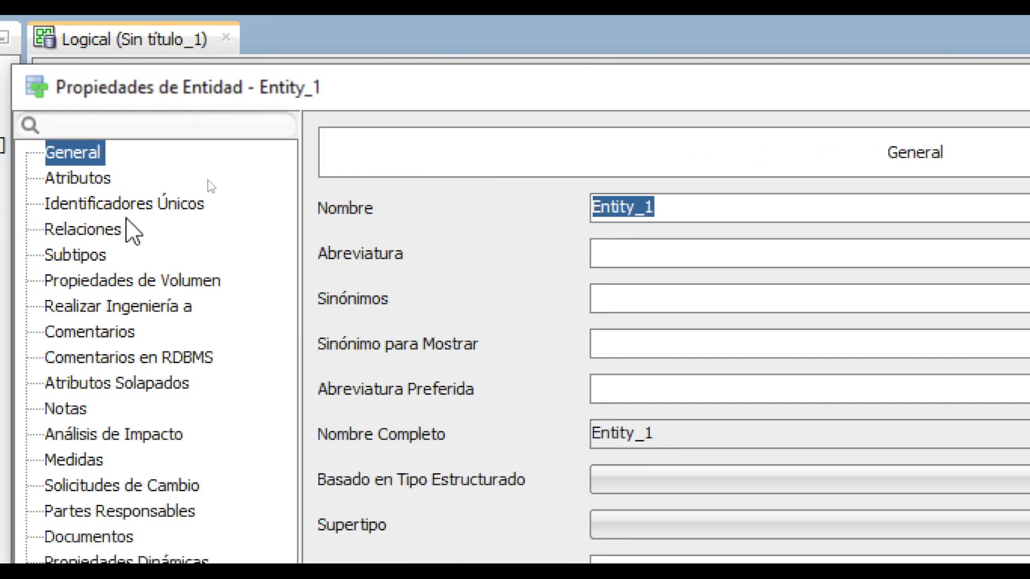
{"action": "left_click", "coordinate": [665, 212]}
{"action": "left_click_drag", "start_coordinate": [678, 207], "coordinate": [576, 203]}
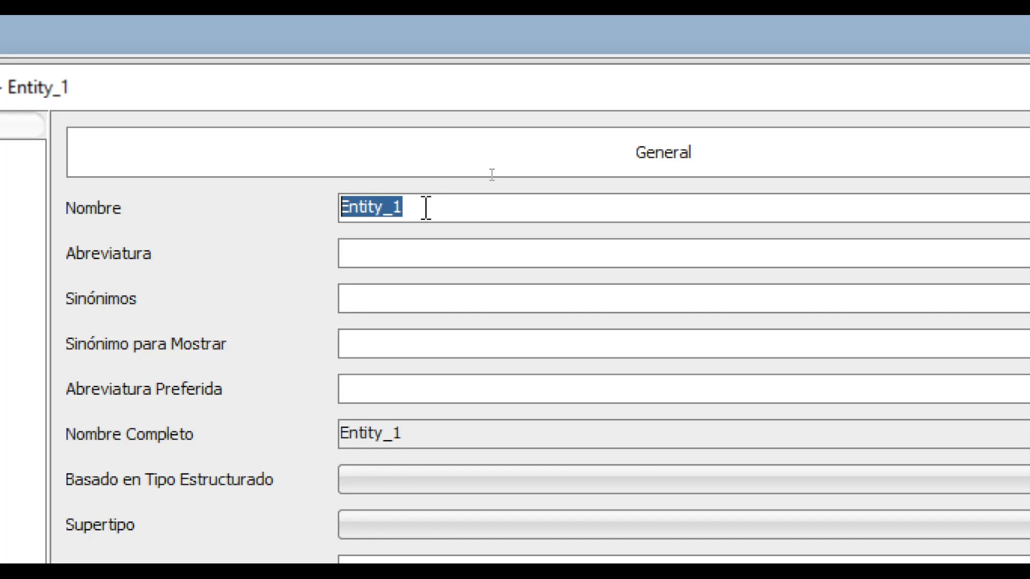
{"action": "type", "text": "MASC"}
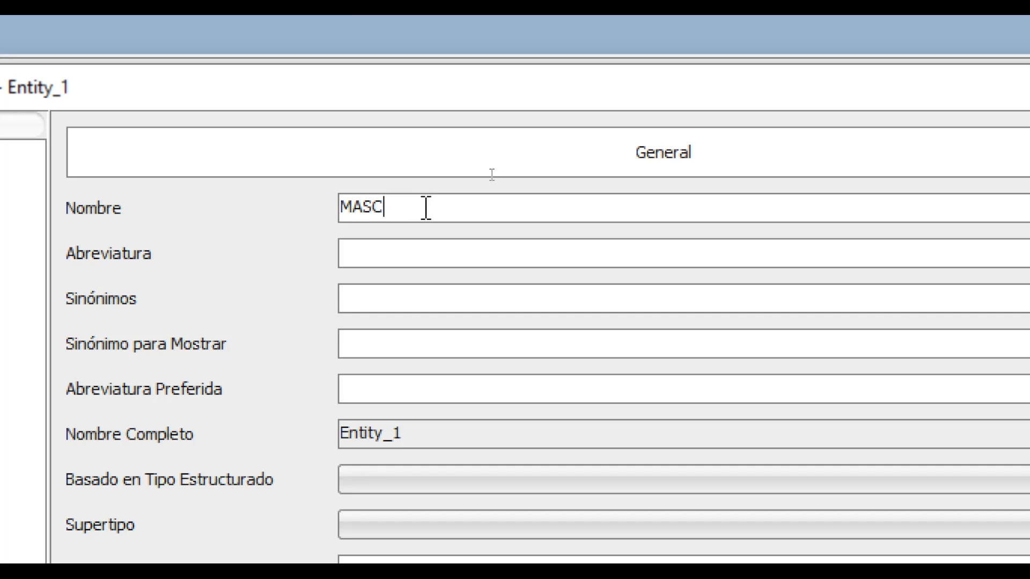
{"action": "type", "text": "OTA"}
{"action": "key", "text": "BackSpace"}
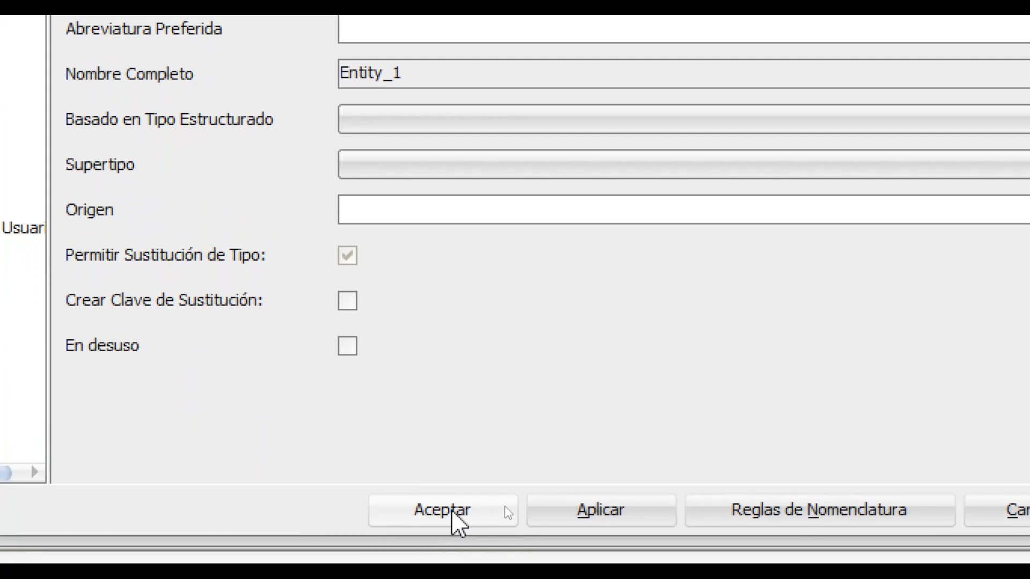
{"action": "left_click", "coordinate": [451, 507]}
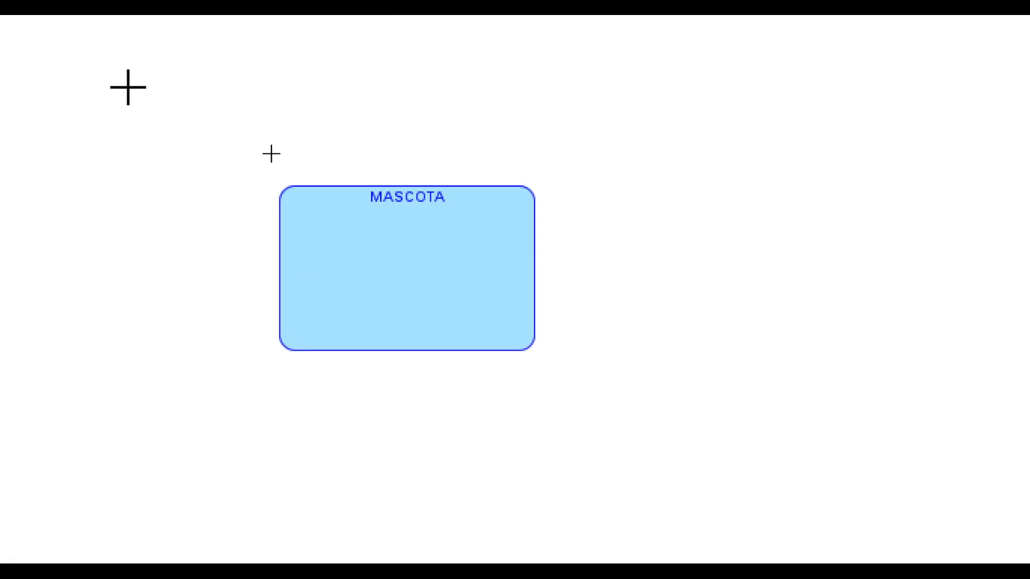
Enlarge the logical diagram and reposition the MASCOTA entity near the upper middle of the canvas.
{"action": "left_click_drag", "start_coordinate": [448, 311], "coordinate": [471, 310]}
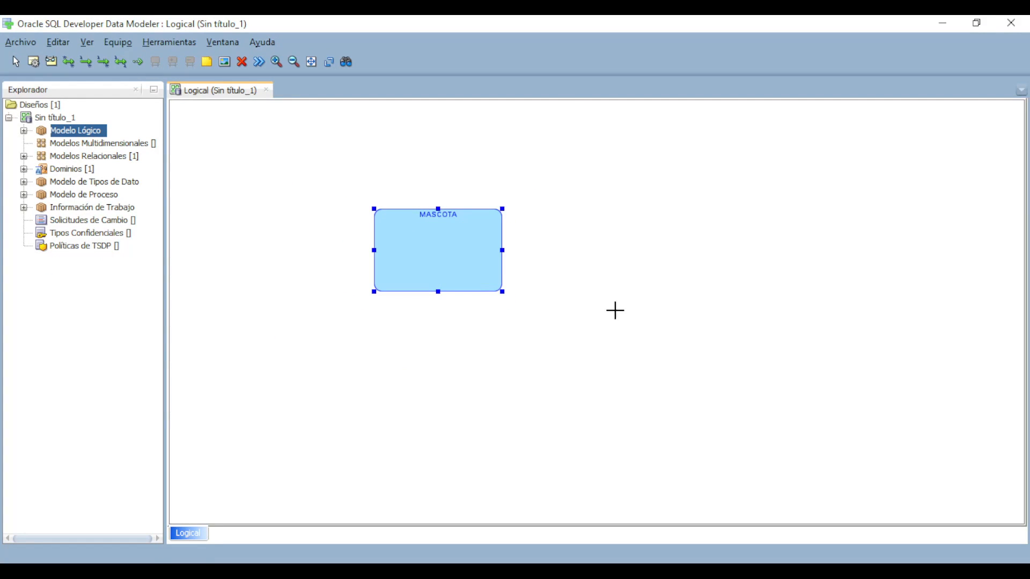
{"action": "left_click_drag", "start_coordinate": [435, 260], "coordinate": [434, 238]}
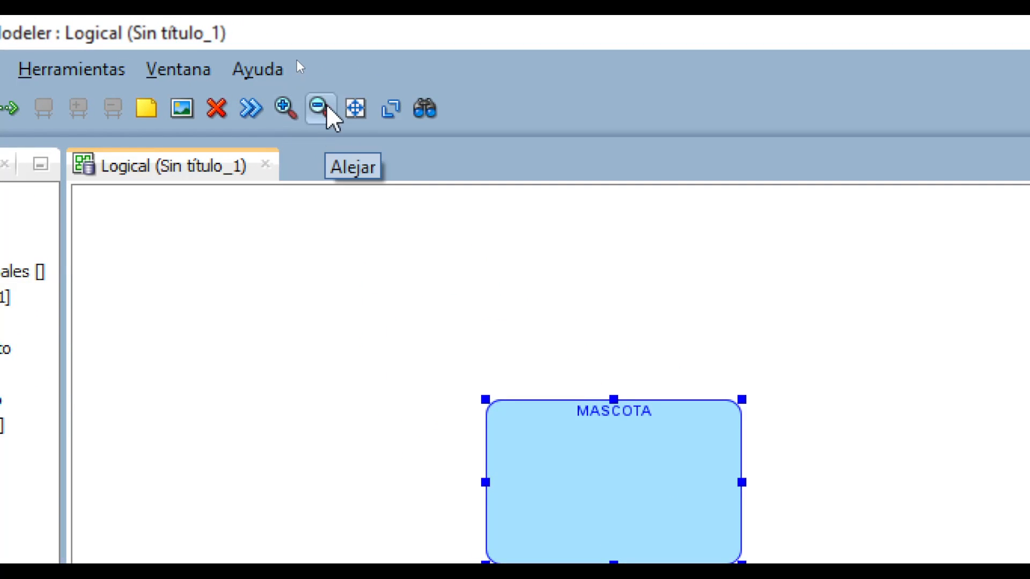
{"action": "left_click", "coordinate": [284, 113]}
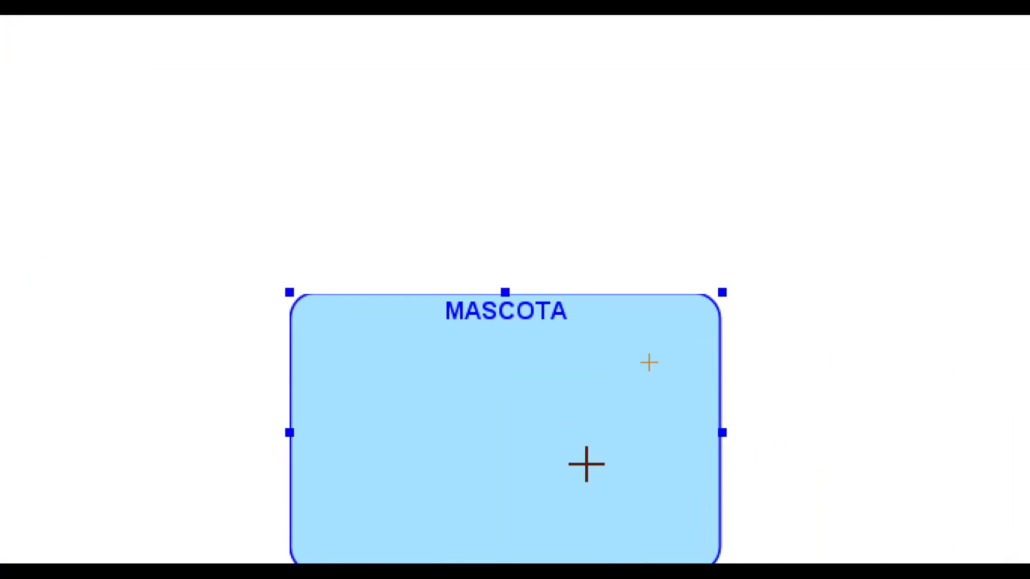
{"action": "left_click_drag", "start_coordinate": [457, 408], "coordinate": [248, 217]}
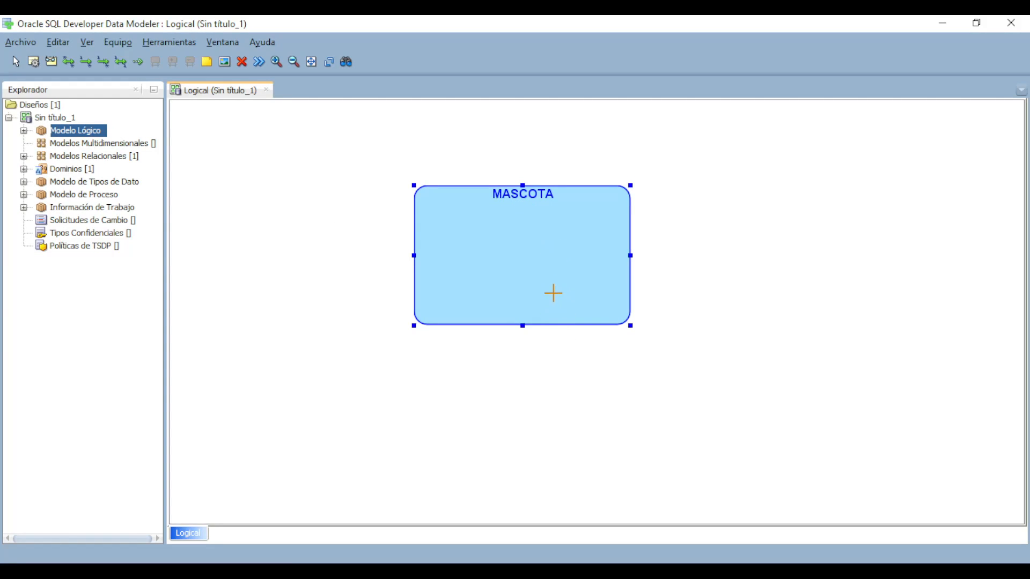
{"action": "left_click_drag", "start_coordinate": [537, 262], "coordinate": [514, 272]}
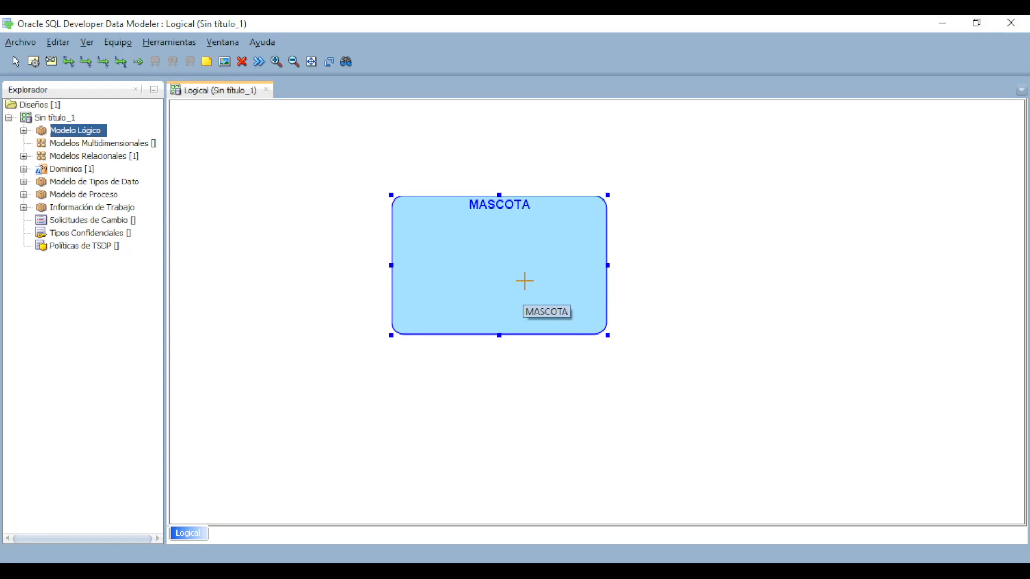
{"action": "scroll", "coordinate": [525, 281], "scroll_direction": "up", "scroll_amount": 2}
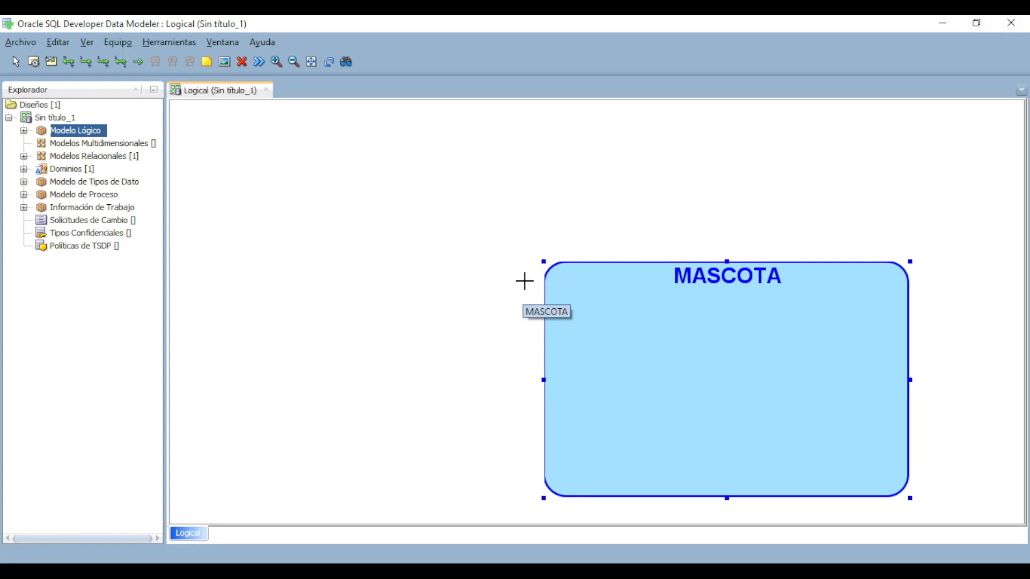
{"action": "scroll", "coordinate": [524, 281], "scroll_direction": "up", "scroll_amount": 1}
{"action": "scroll", "coordinate": [524, 280], "scroll_direction": "down", "scroll_amount": 4}
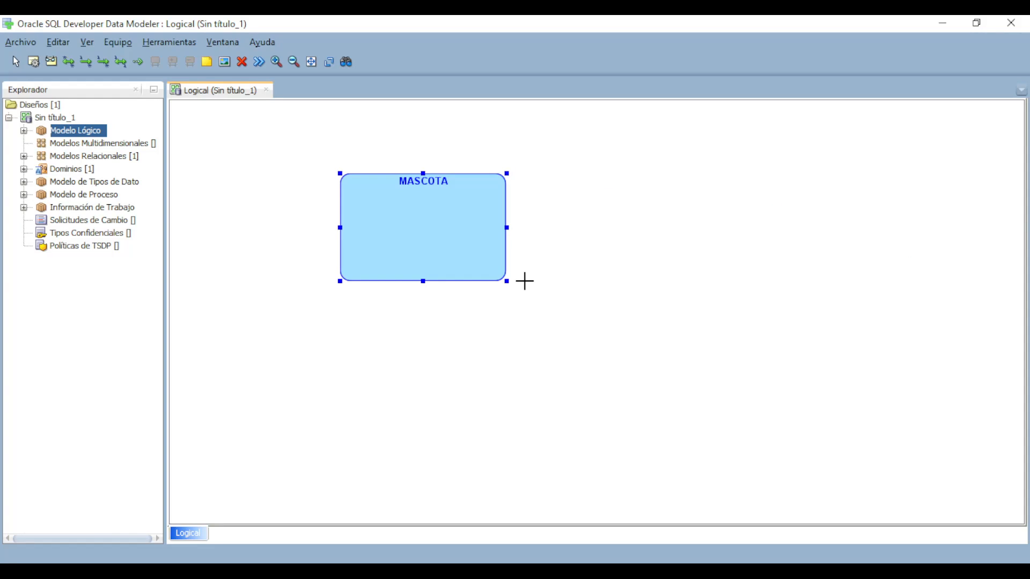
{"action": "scroll", "coordinate": [462, 265], "scroll_direction": "up", "scroll_amount": 3}
{"action": "left_click_drag", "start_coordinate": [687, 345], "coordinate": [501, 234]}
{"action": "left_click_drag", "start_coordinate": [600, 293], "coordinate": [550, 259]}
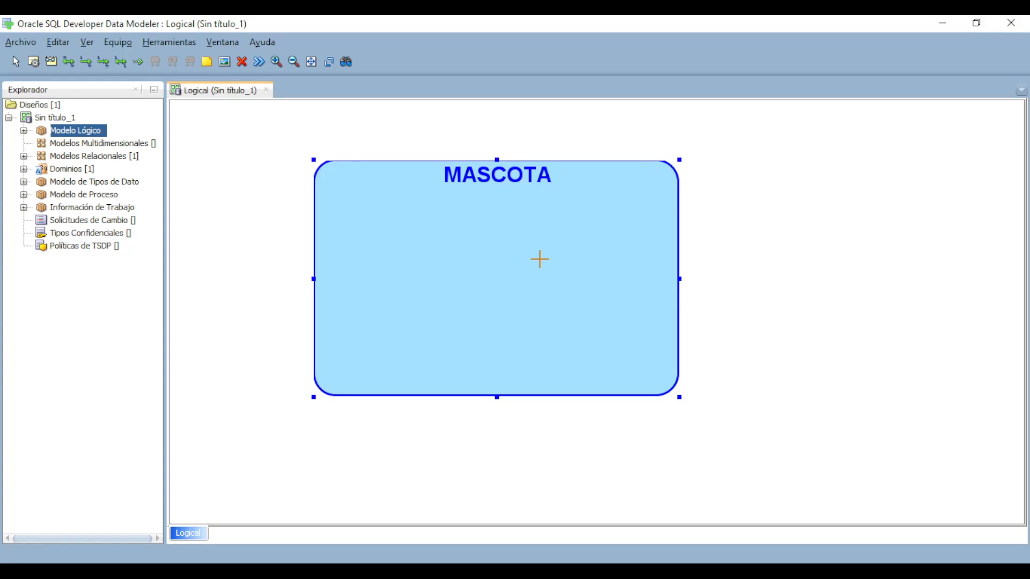
{"action": "left_click_drag", "start_coordinate": [526, 264], "coordinate": [494, 248]}
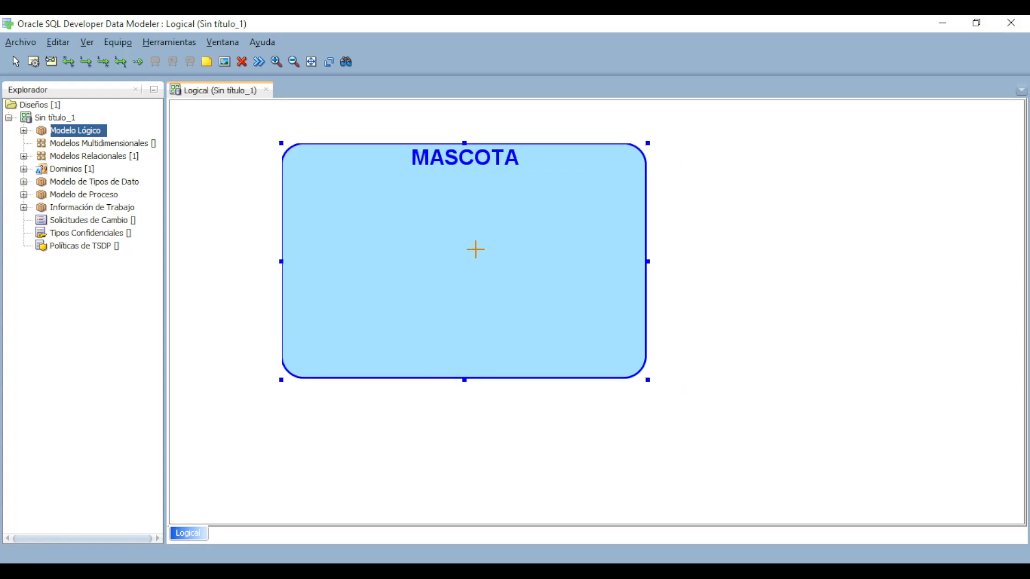
{"action": "double_click", "coordinate": [476, 250]}
{"action": "mouse_move", "coordinate": [506, 119]}
{"action": "left_mouse_down"}
{"action": "mouse_move", "coordinate": [523, 158]}
{"action": "mouse_move", "coordinate": [511, 132]}
{"action": "left_mouse_up"}
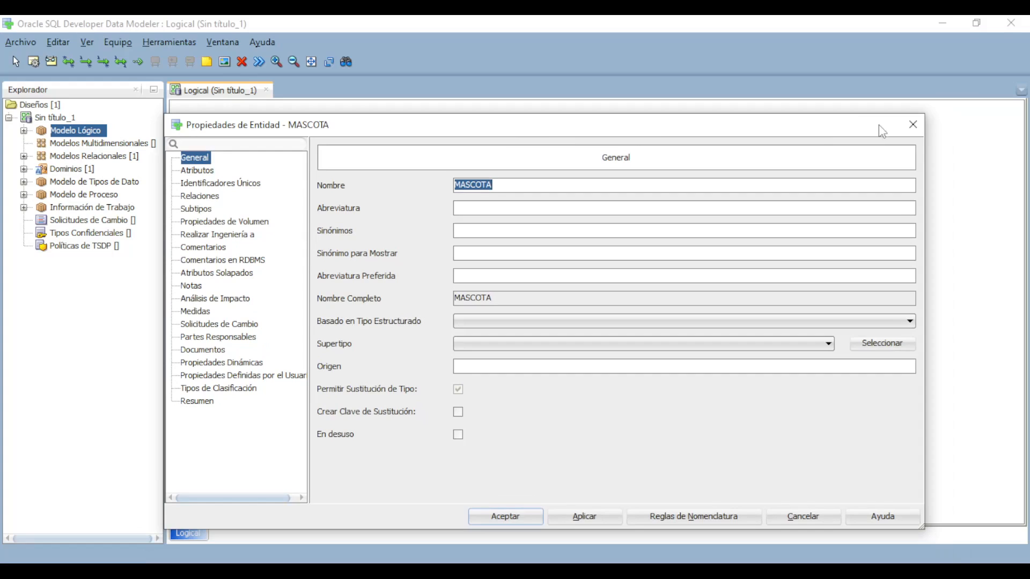
{"action": "left_click", "coordinate": [912, 127]}
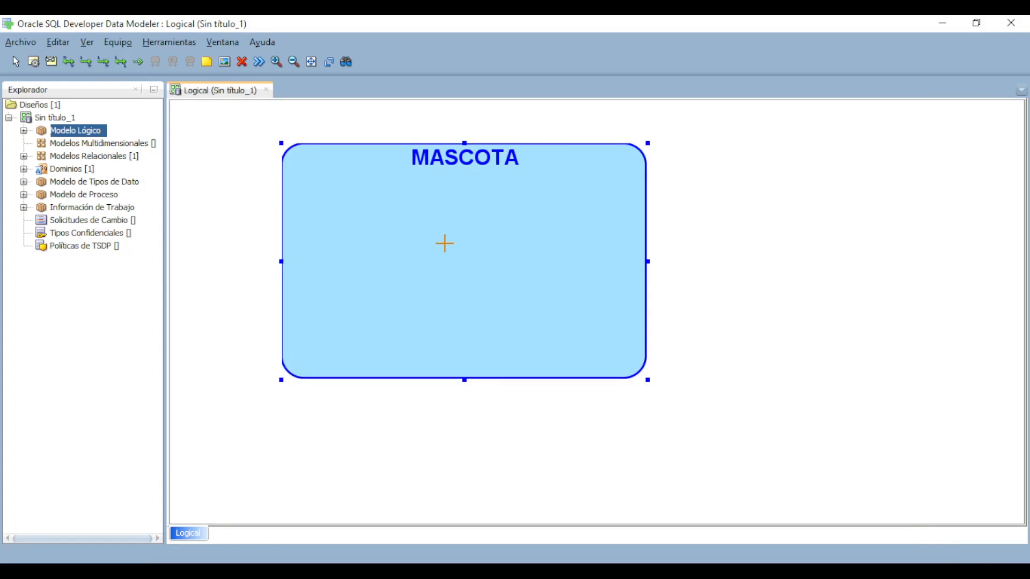
Add an attribute named id_mascota to the MASCOTA entity and set its data type category to Lógico.
{"action": "right_click", "coordinate": [439, 228]}
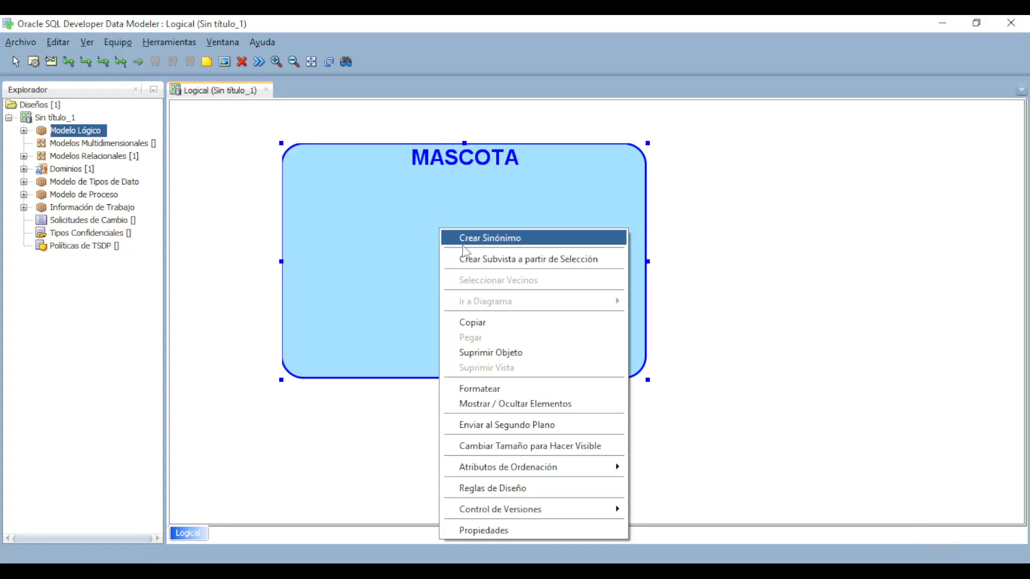
{"action": "left_click", "coordinate": [540, 528]}
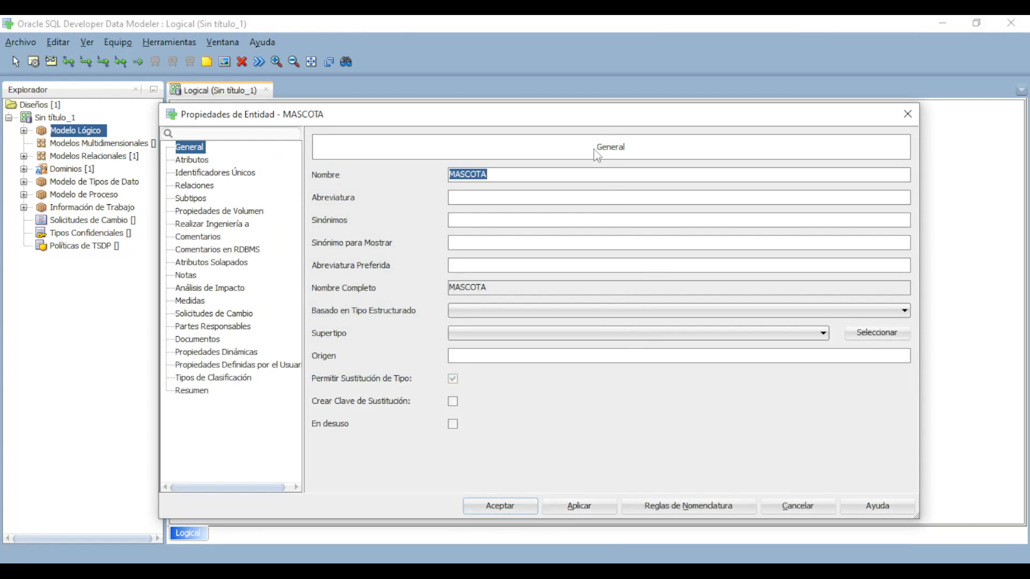
{"action": "left_click_drag", "start_coordinate": [490, 127], "coordinate": [552, 123]}
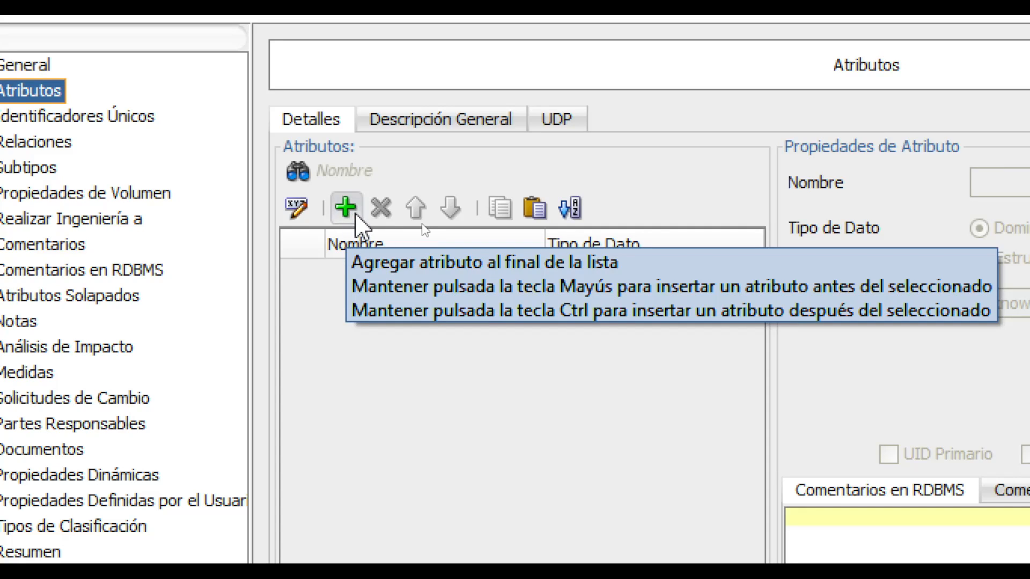
{"action": "left_click", "coordinate": [356, 215]}
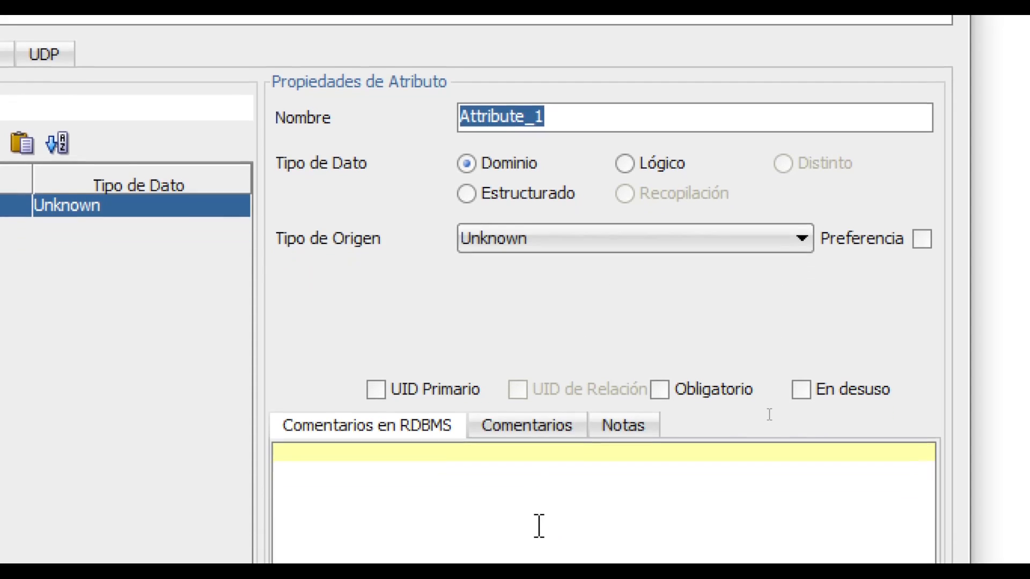
{"action": "left_click", "coordinate": [602, 102]}
{"action": "left_click_drag", "start_coordinate": [570, 101], "coordinate": [413, 110]}
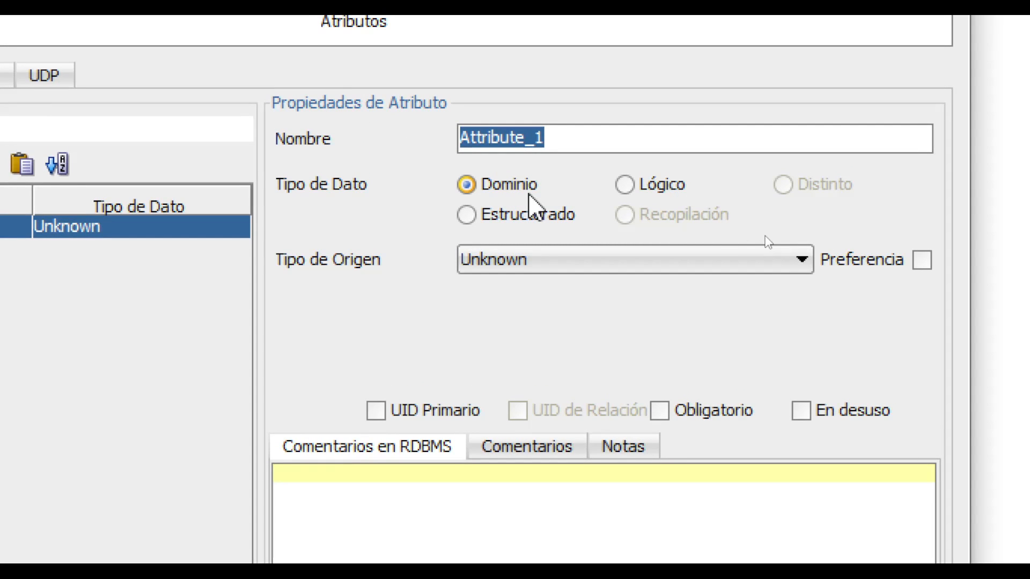
{"action": "type", "text": "id_mascota"}
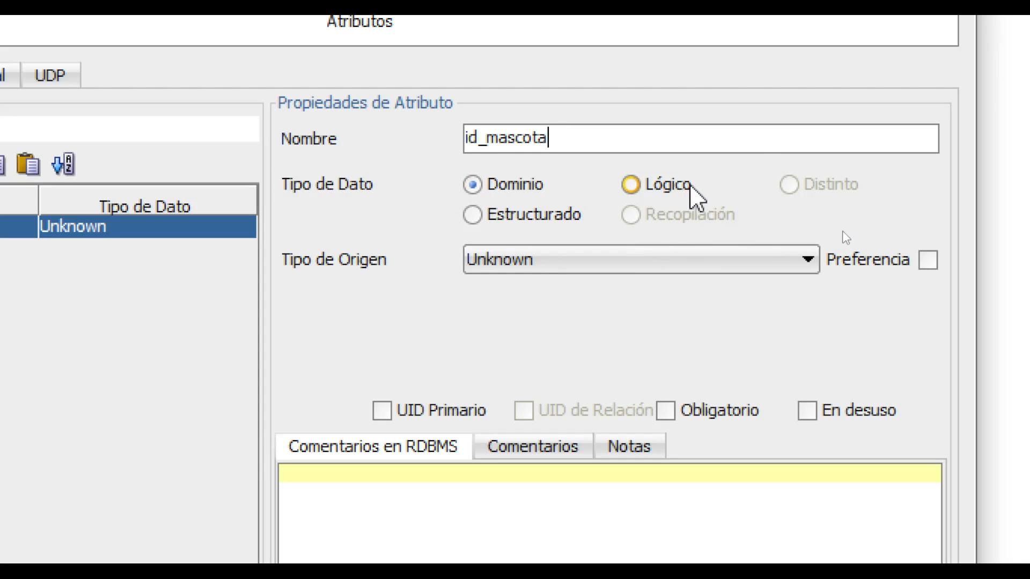
{"action": "left_click", "coordinate": [657, 187]}
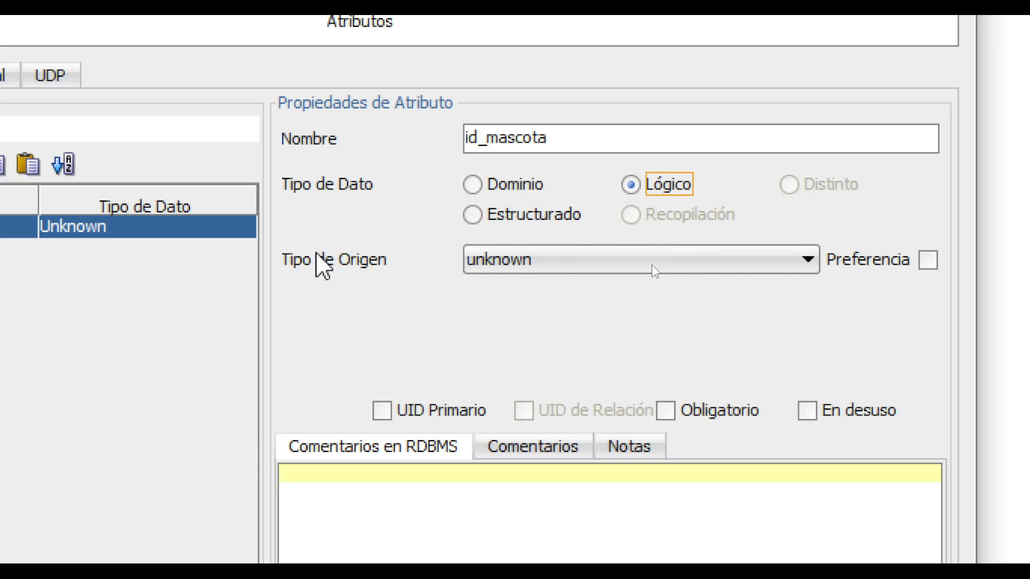
{"action": "left_click", "coordinate": [617, 264]}
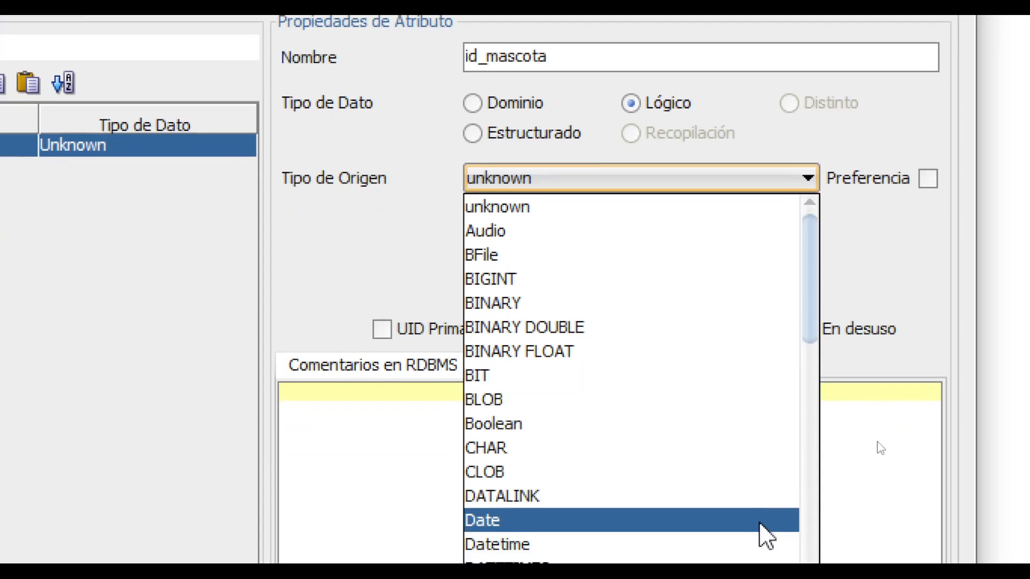
{"action": "mouse_move", "coordinate": [812, 225]}
{"action": "left_mouse_down"}
{"action": "mouse_move", "coordinate": [819, 298]}
{"action": "mouse_move", "coordinate": [798, 382]}
{"action": "mouse_move", "coordinate": [814, 430]}
{"action": "mouse_move", "coordinate": [809, 475]}
{"action": "mouse_move", "coordinate": [806, 214]}
{"action": "left_mouse_up"}
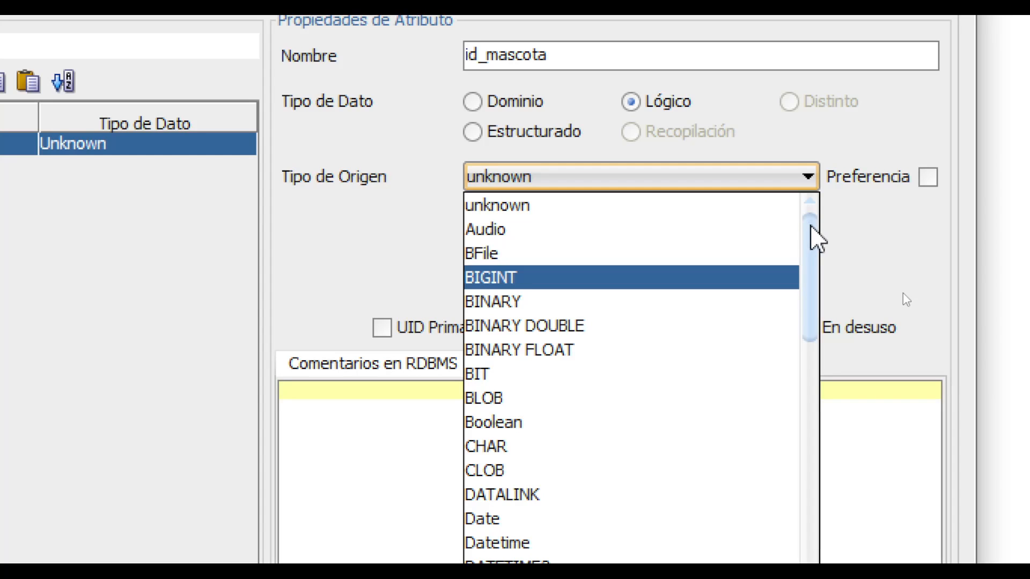
{"action": "left_click", "coordinate": [448, 447]}
{"action": "type", "text": "1,2,3,4,5"}
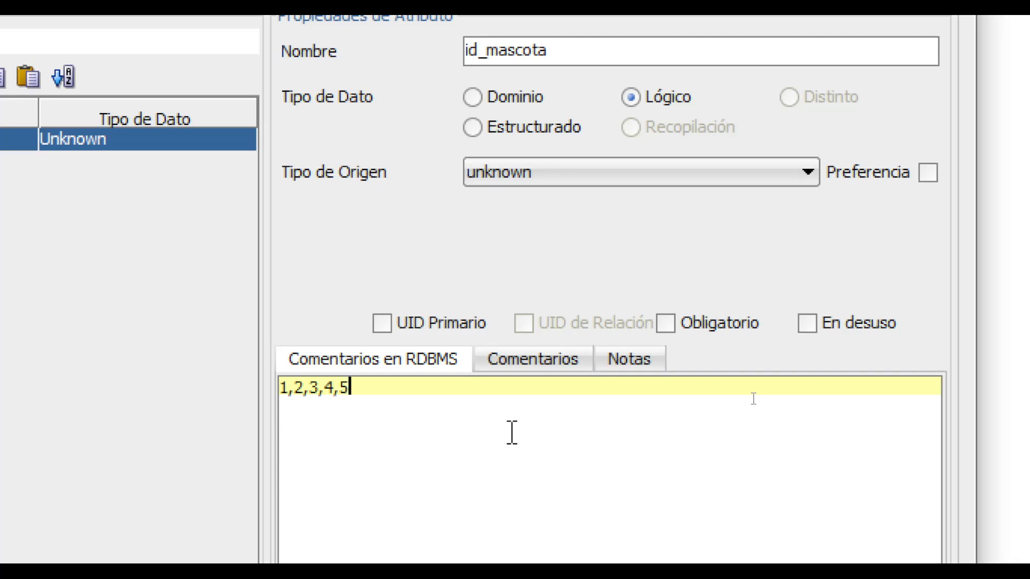
{"action": "type", "text": "..."}
{"action": "key", "text": "BackSpace"}
{"action": "key", "text": "BackSpace"}
{"action": "key", "text": "BackSpace"}
{"action": "key", "text": "BackSpace"}
{"action": "key", "text": "BackSpace"}
{"action": "key", "text": "BackSpace"}
{"action": "key", "text": "BackSpace"}
{"action": "key", "text": "BackSpace"}
{"action": "key", "text": "BackSpace"}
{"action": "key", "text": "BackSpace"}
{"action": "key", "text": "BackSpace"}
{"action": "key", "text": "BackSpace"}
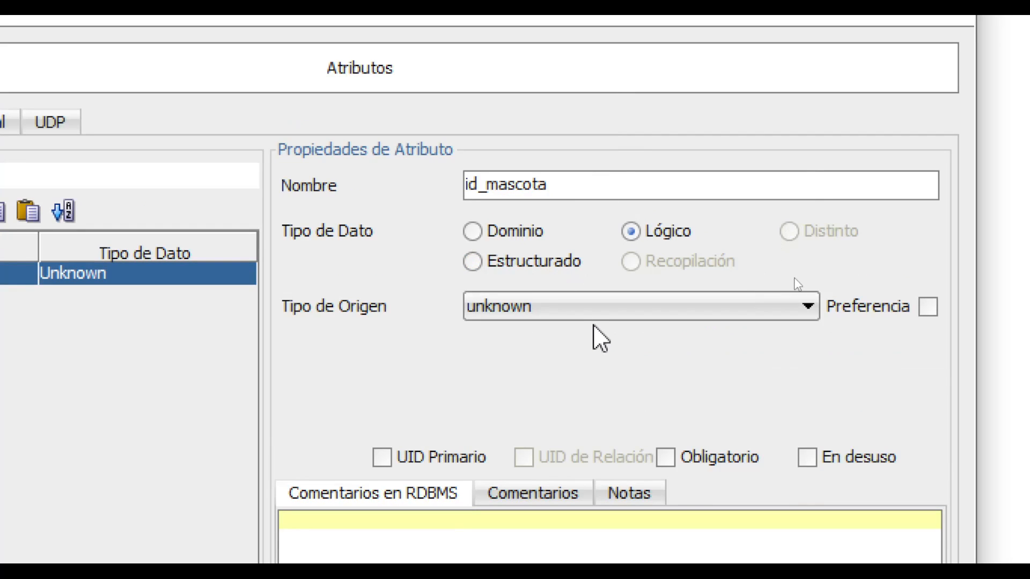
Set the source type of the id_mascota attribute to Integer.
{"action": "left_click", "coordinate": [604, 315]}
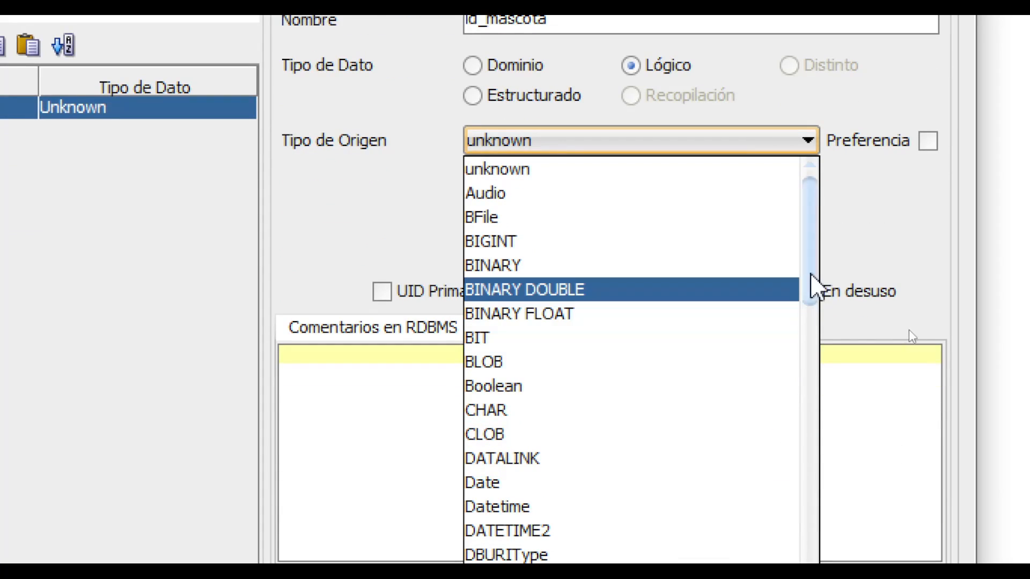
{"action": "left_click_drag", "start_coordinate": [811, 207], "coordinate": [803, 329]}
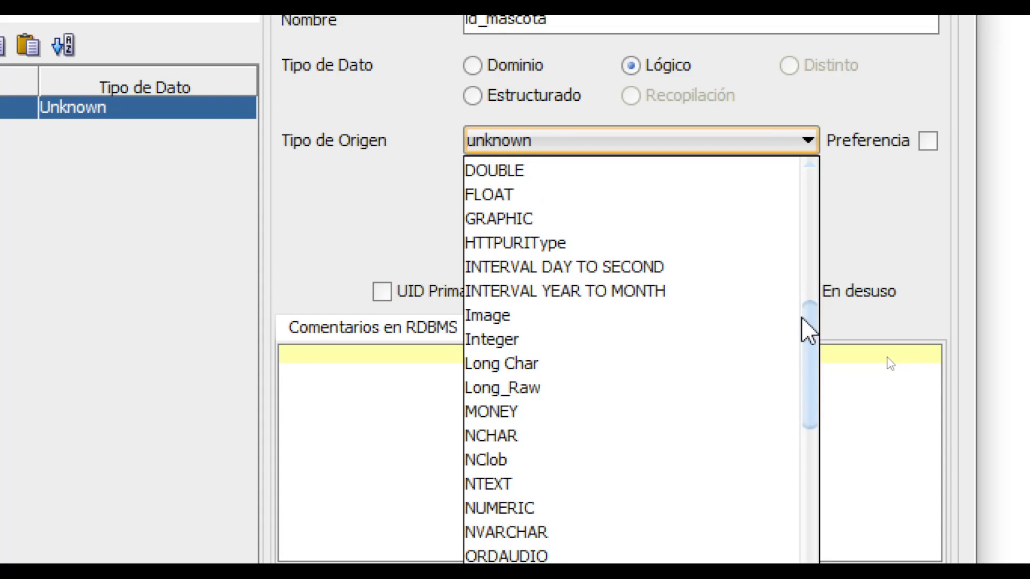
{"action": "left_click", "coordinate": [542, 340]}
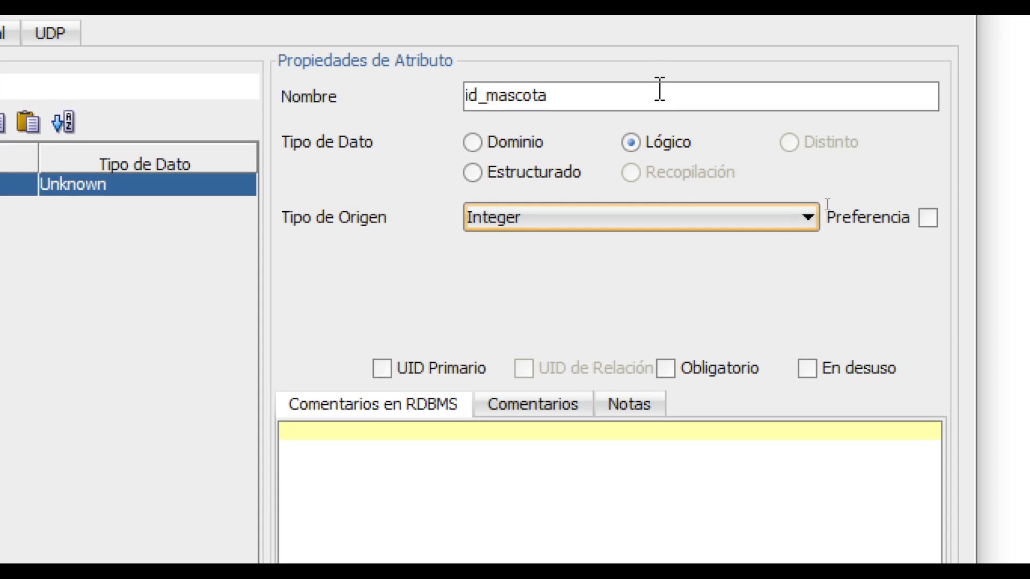
Change the source type of the id_mascota attribute to NUMERIC.
{"action": "left_click", "coordinate": [681, 218]}
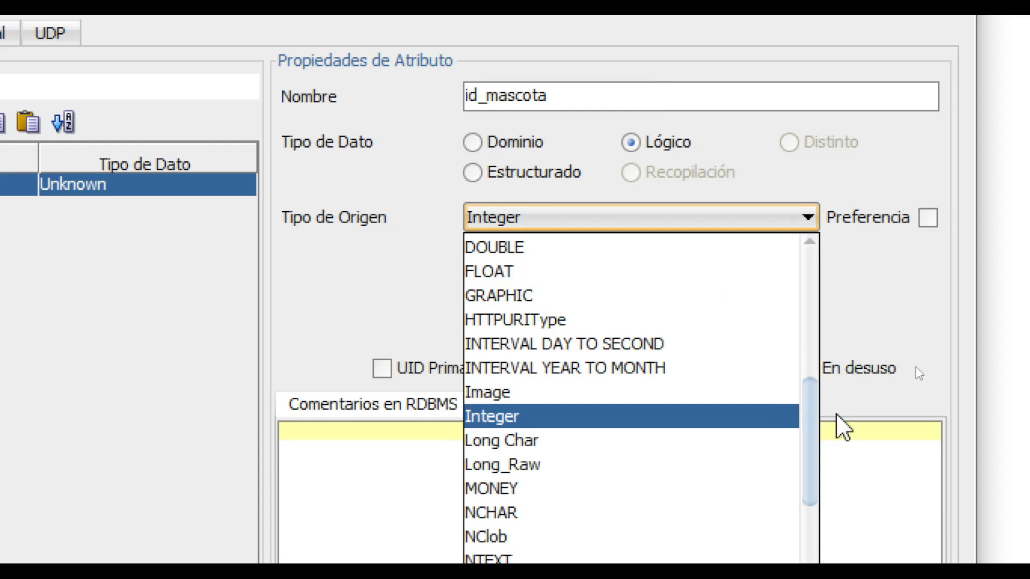
{"action": "scroll", "coordinate": [721, 414], "scroll_direction": "down", "scroll_amount": 1}
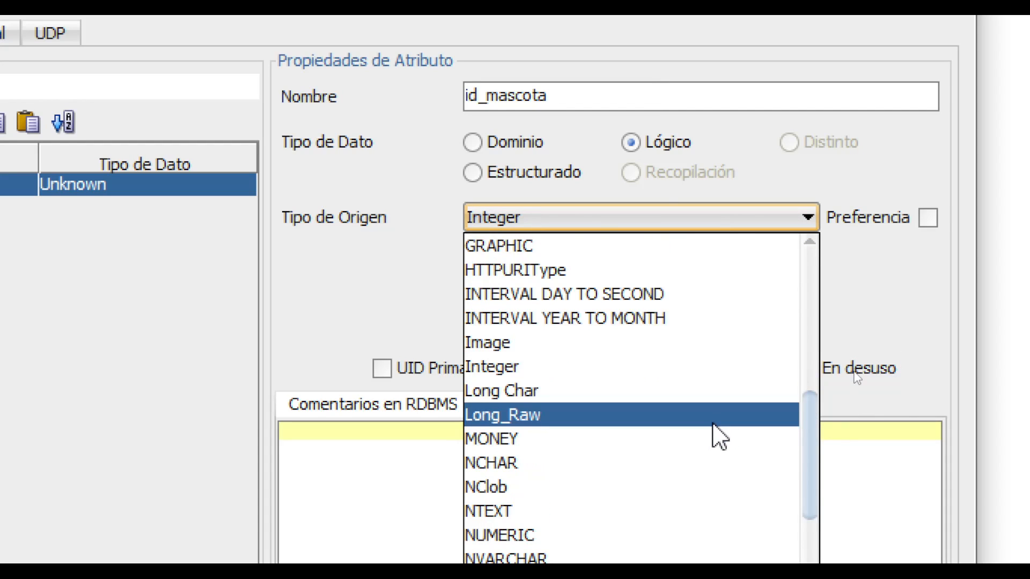
{"action": "scroll", "coordinate": [718, 437], "scroll_direction": "down", "scroll_amount": 1}
{"action": "scroll", "coordinate": [672, 427], "scroll_direction": "down", "scroll_amount": 2}
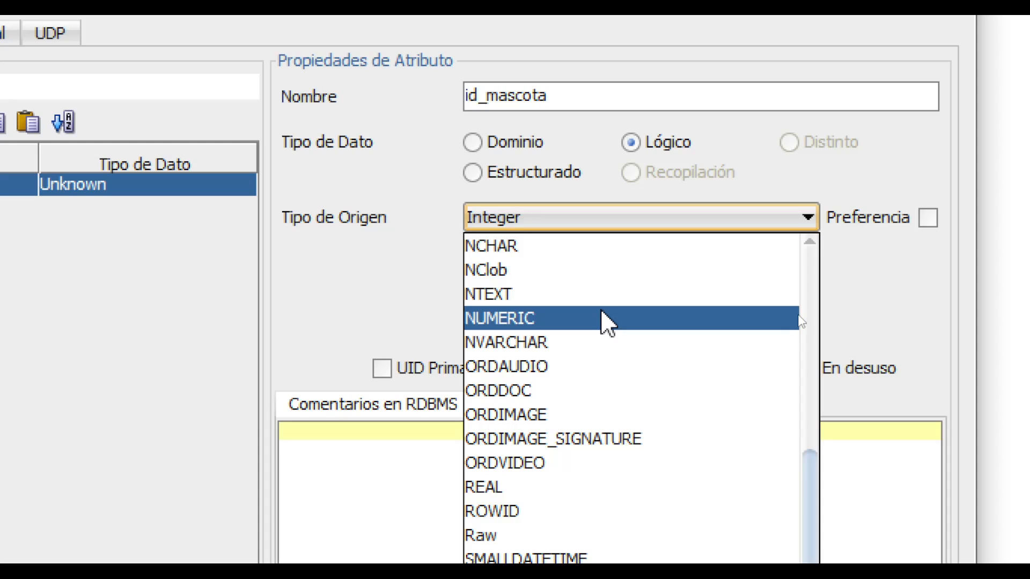
{"action": "left_click", "coordinate": [608, 322]}
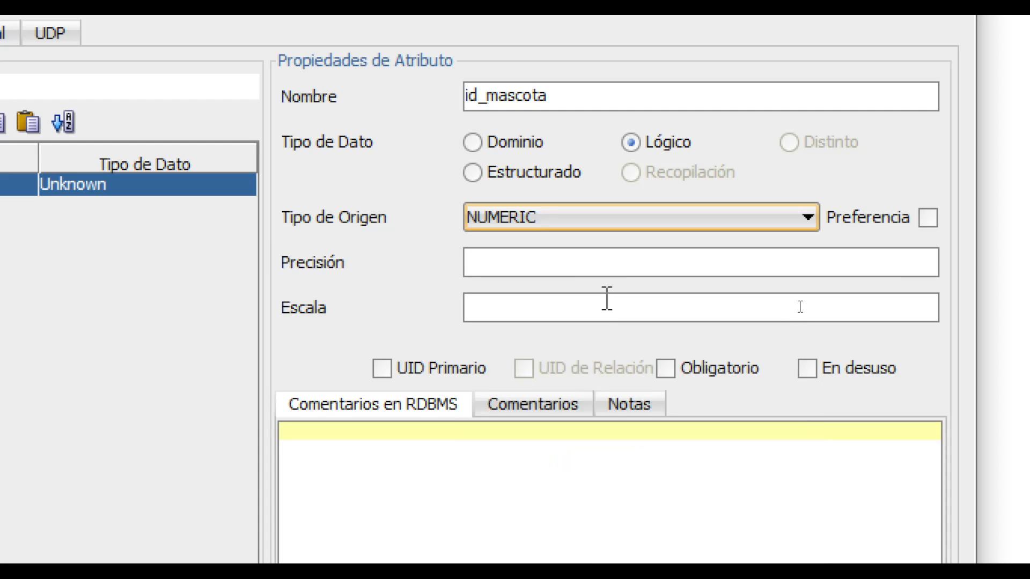
Enter the sample value 9999 in the RDBMS comments of id_mascota and delete it again.
{"action": "left_click", "coordinate": [623, 262]}
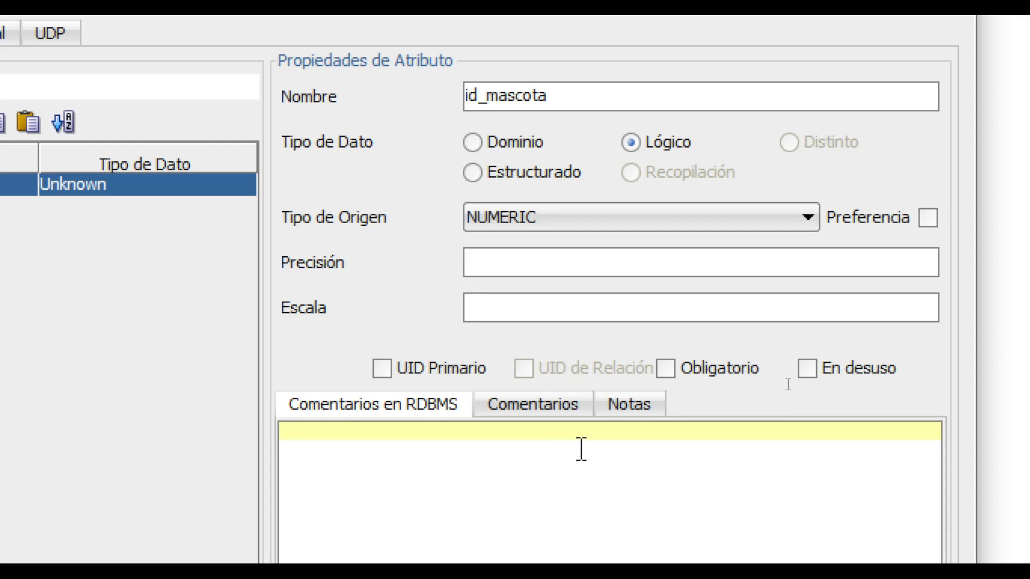
{"action": "type", "text": "9999"}
{"action": "left_click_drag", "start_coordinate": [327, 432], "coordinate": [271, 440]}
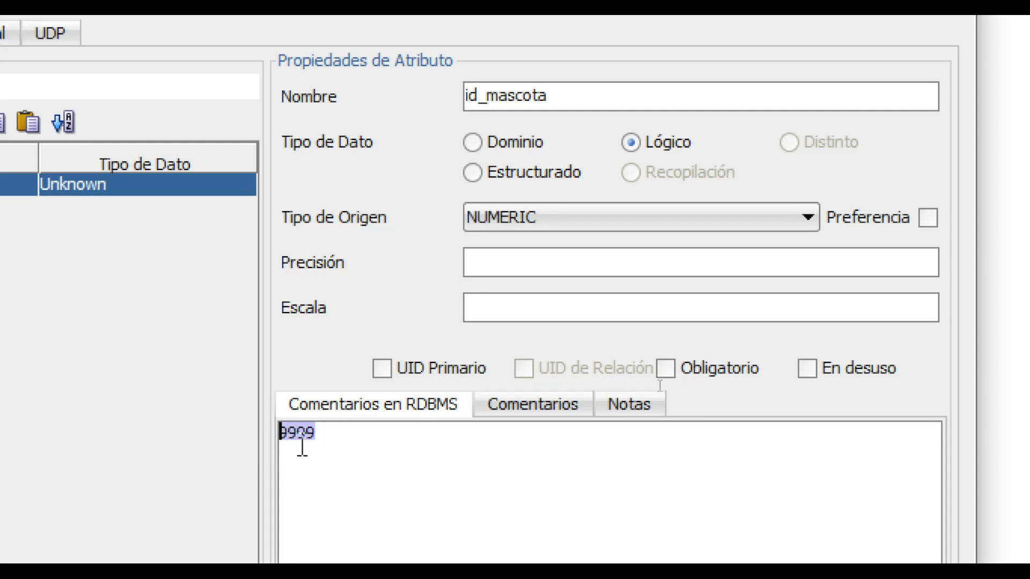
{"action": "left_click", "coordinate": [332, 434]}
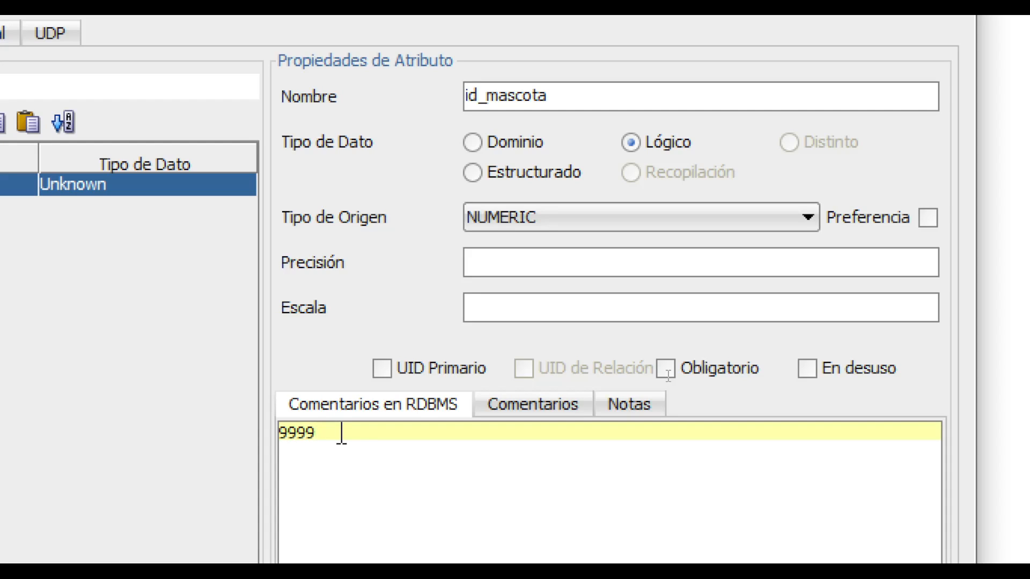
{"action": "left_click_drag", "start_coordinate": [319, 433], "coordinate": [280, 441]}
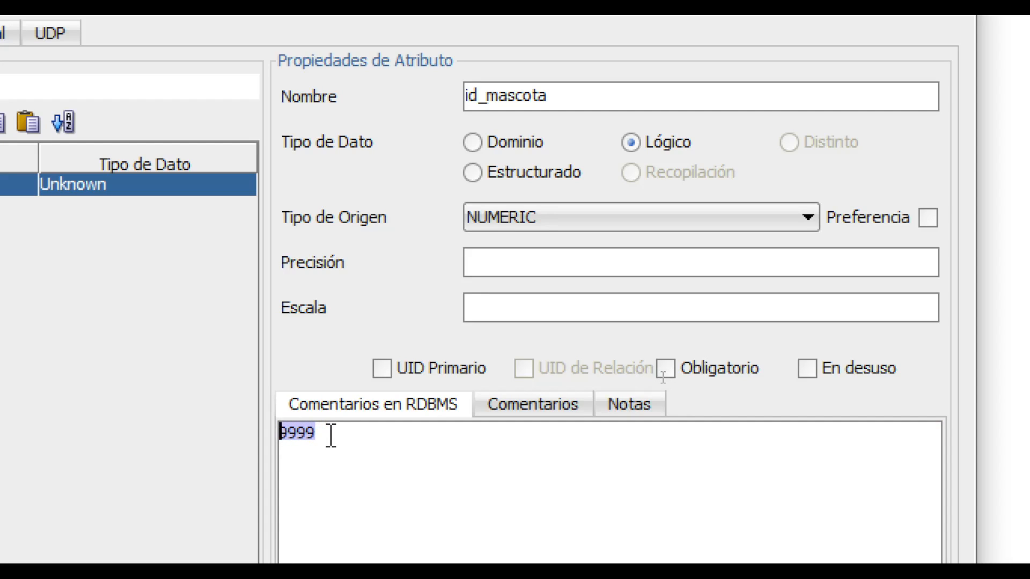
{"action": "key", "text": "BackSpace"}
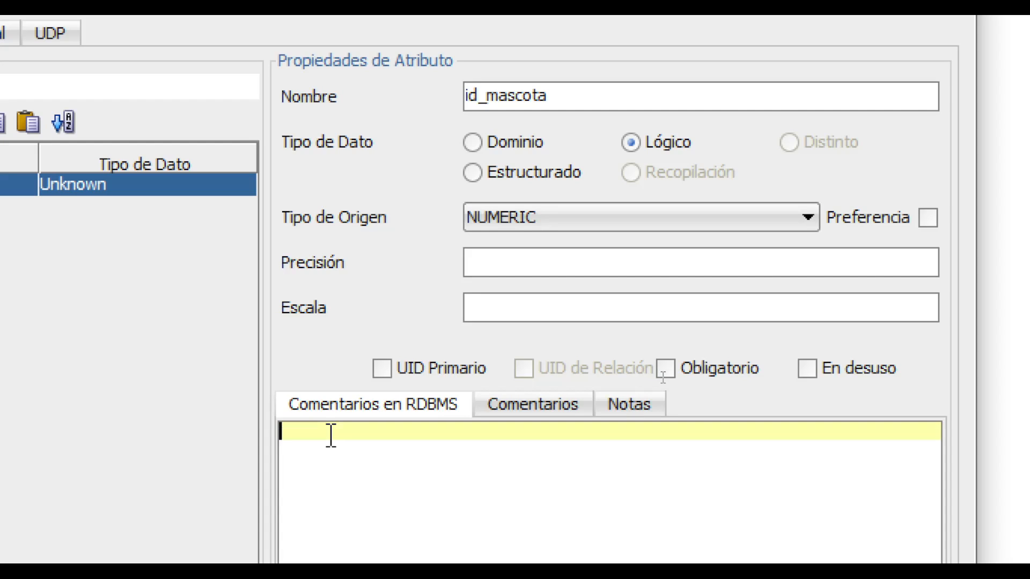
Set the precision of id_mascota to 4, make it the primary UID and accept the entity properties.
{"action": "left_click", "coordinate": [522, 267]}
{"action": "type", "text": "4"}
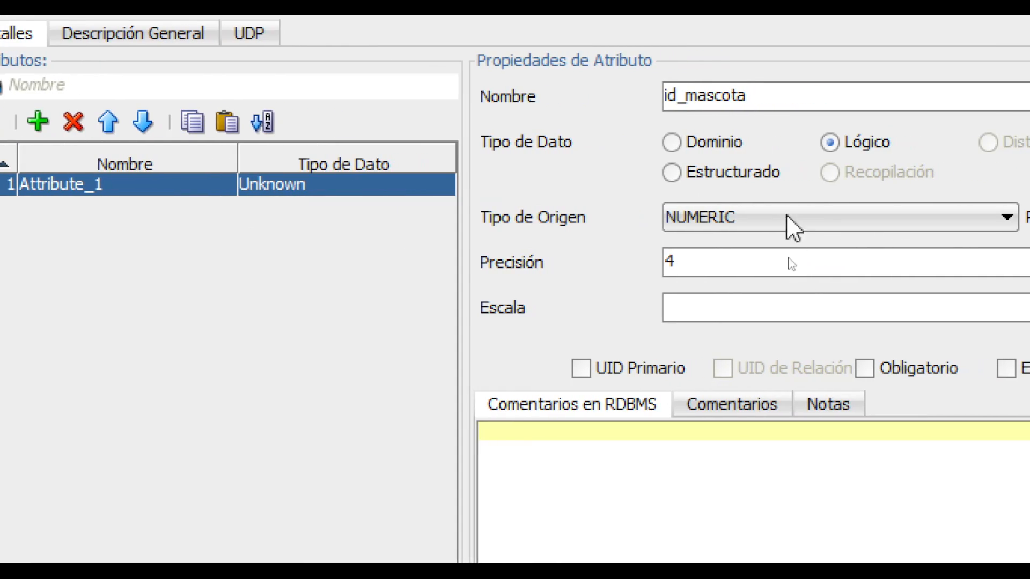
{"action": "left_click_drag", "start_coordinate": [850, 96], "coordinate": [700, 104]}
{"action": "left_click", "coordinate": [781, 96]}
{"action": "left_click", "coordinate": [621, 373]}
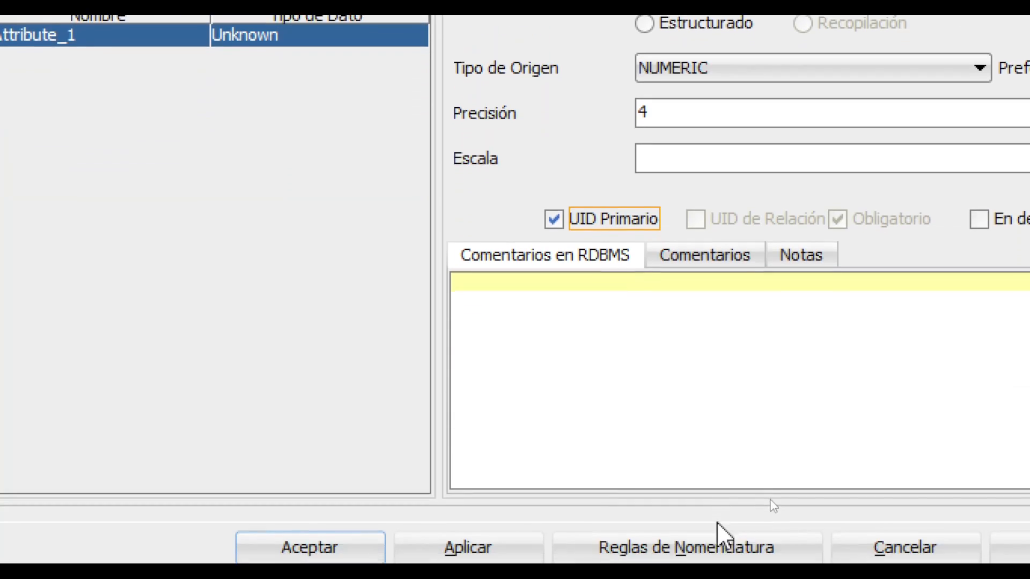
{"action": "left_click", "coordinate": [329, 523]}
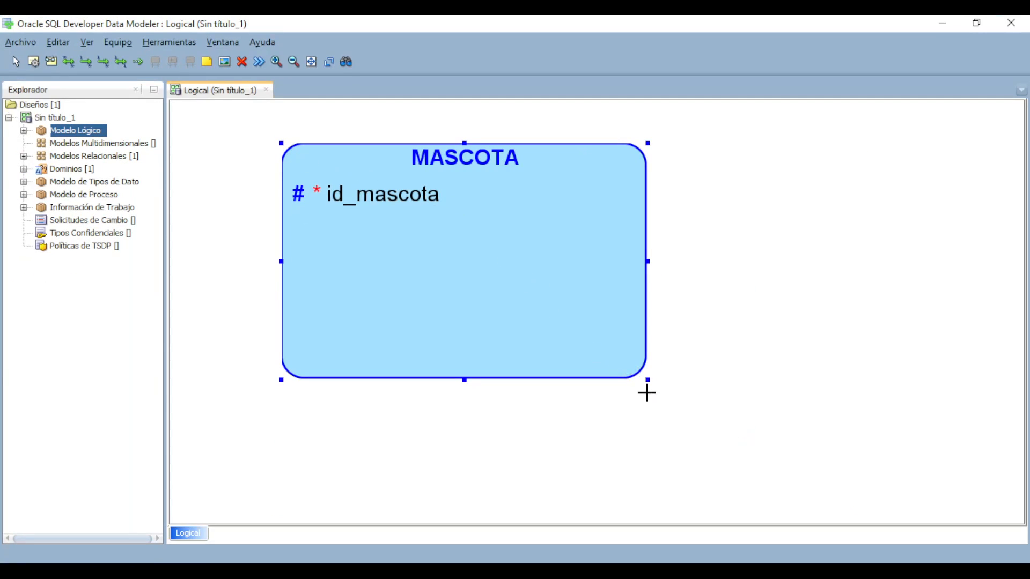
Shrink the MASCOTA entity box and shift it slightly toward the centre of the logical diagram.
{"action": "left_click_drag", "start_coordinate": [648, 378], "coordinate": [563, 338]}
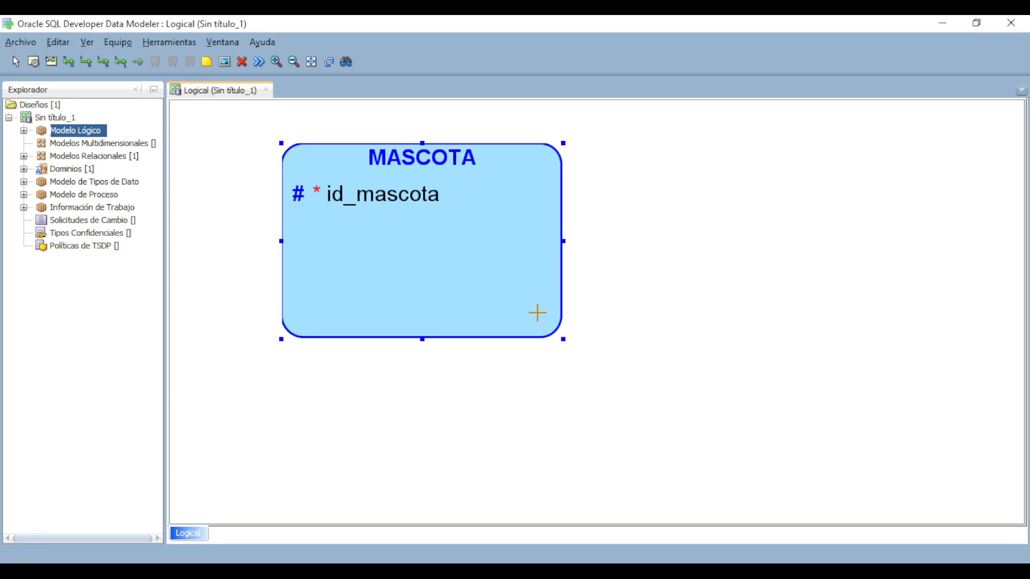
{"action": "left_click_drag", "start_coordinate": [556, 264], "coordinate": [653, 277]}
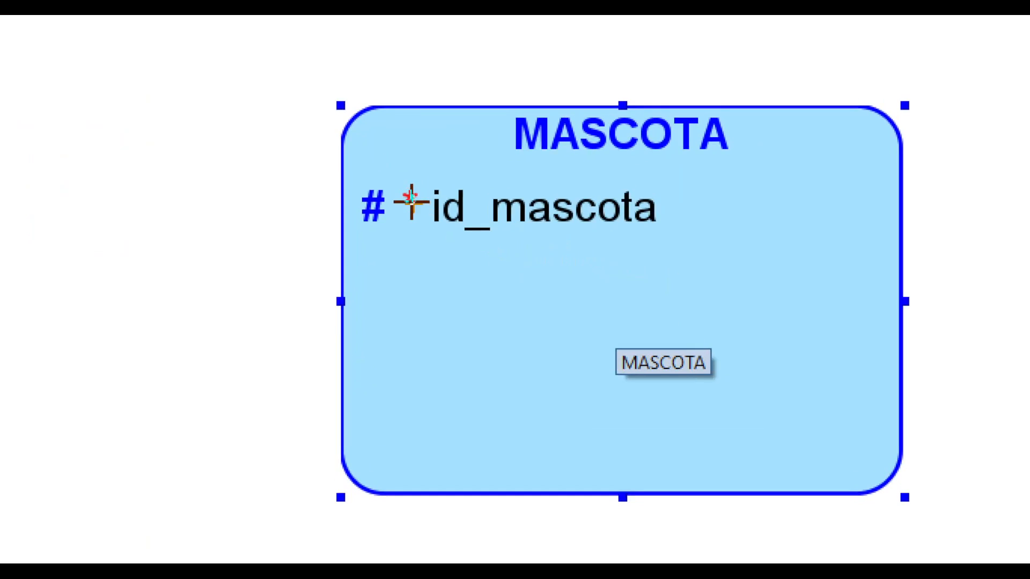
{"action": "left_click_drag", "start_coordinate": [369, 190], "coordinate": [395, 242]}
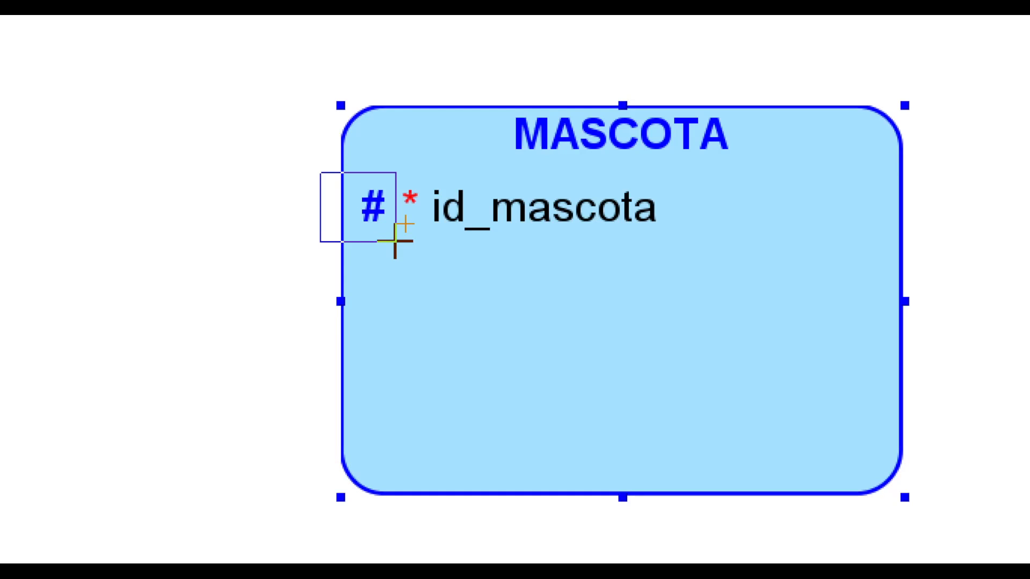
{"action": "left_click_drag", "start_coordinate": [395, 242], "coordinate": [315, 211]}
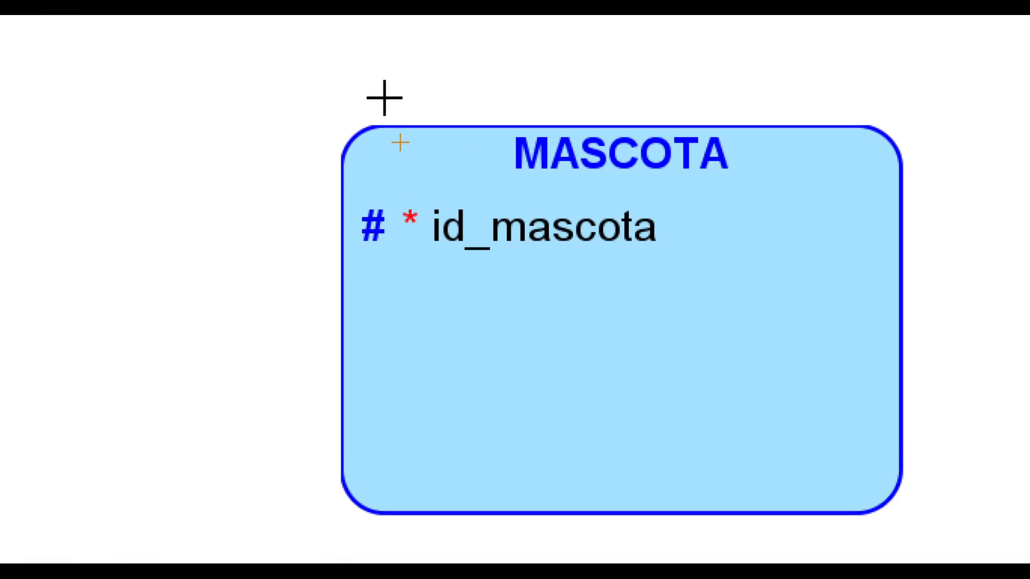
{"action": "left_click_drag", "start_coordinate": [386, 102], "coordinate": [427, 215]}
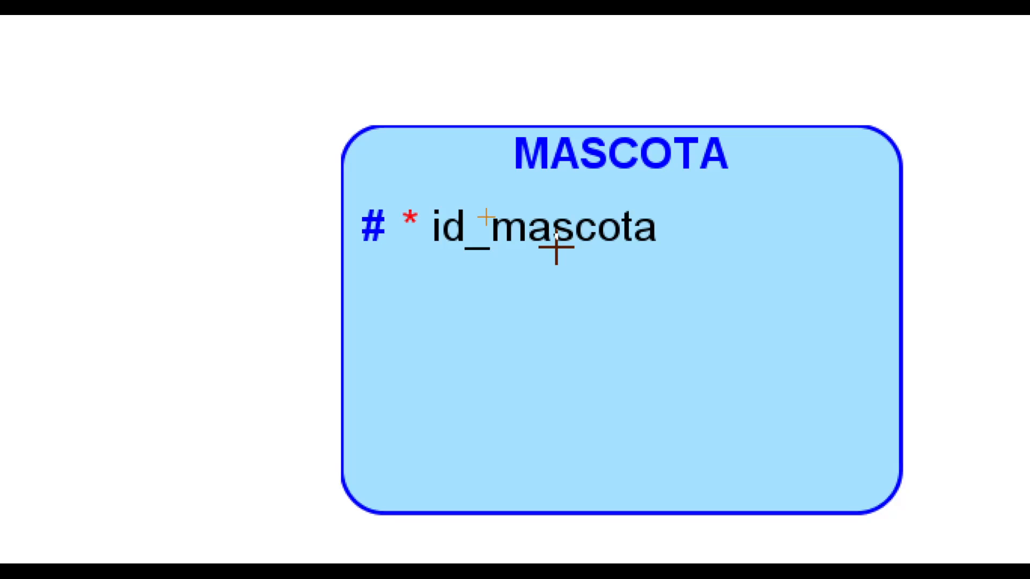
{"action": "left_click_drag", "start_coordinate": [626, 271], "coordinate": [539, 276]}
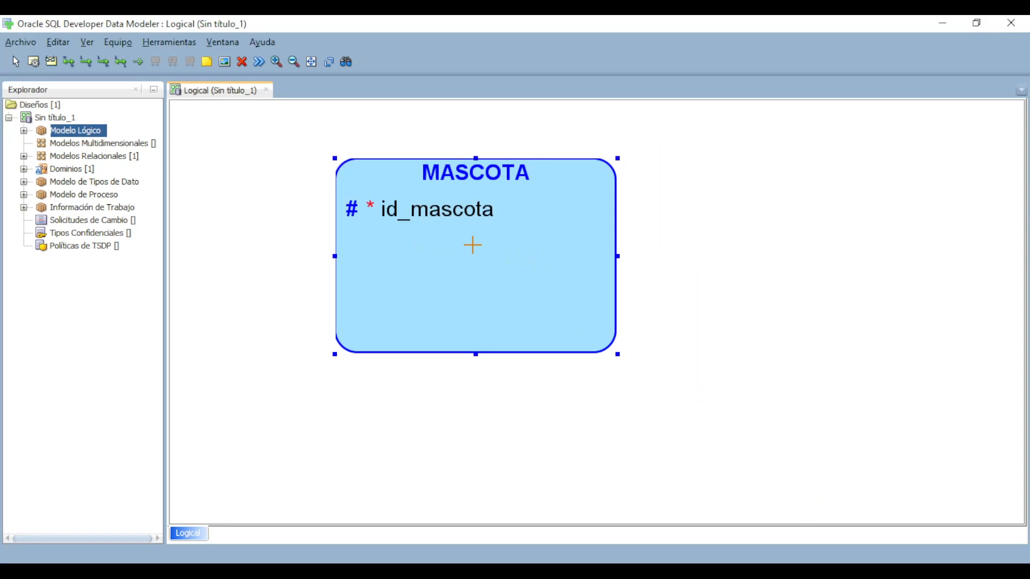
Add a second attribute named nombre to the MASCOTA entity and set its data type category to Lógico.
{"action": "double_click", "coordinate": [531, 300]}
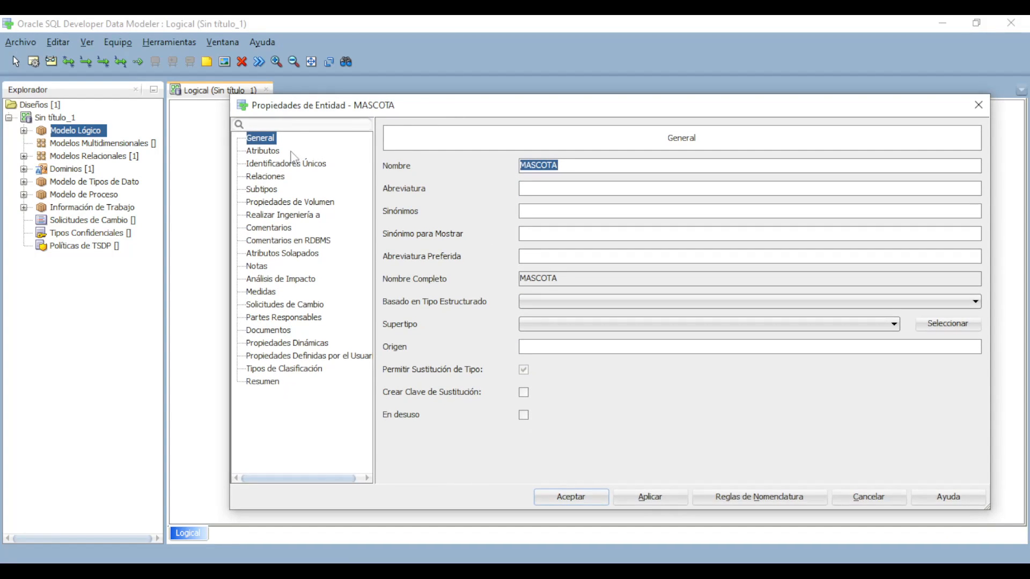
{"action": "left_click", "coordinate": [268, 152]}
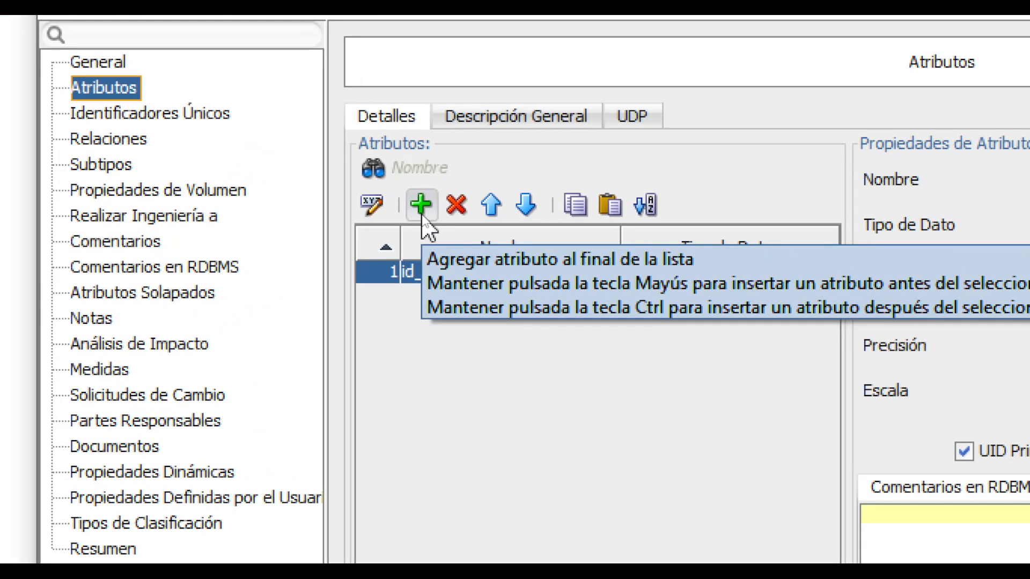
{"action": "left_click", "coordinate": [422, 209]}
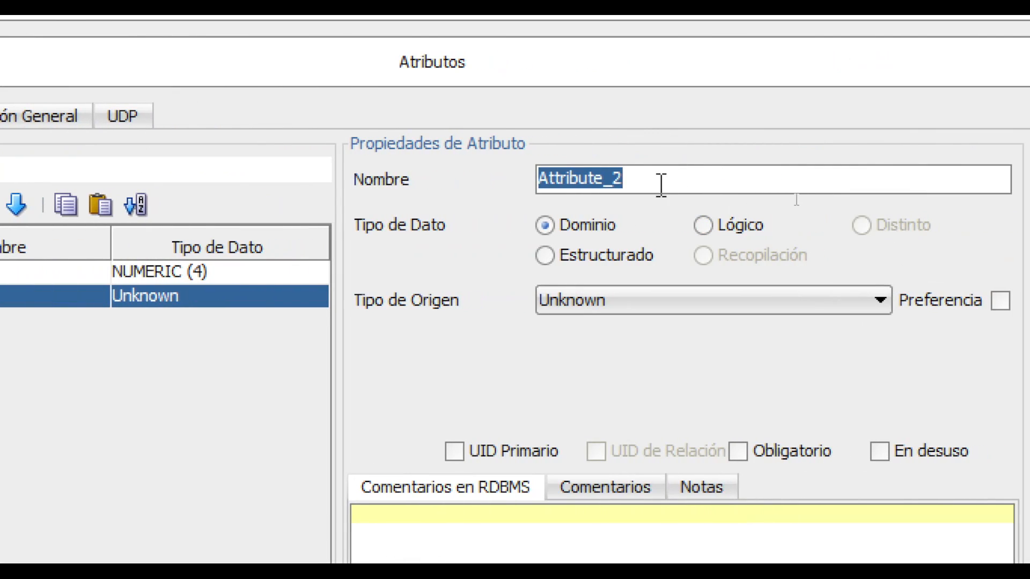
{"action": "type", "text": "nombre"}
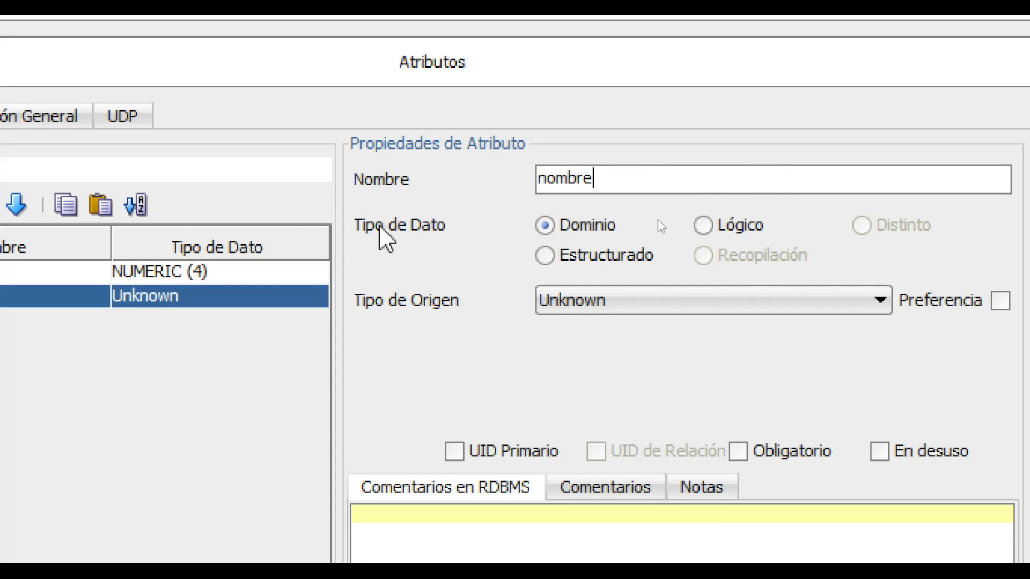
{"action": "left_click", "coordinate": [725, 224]}
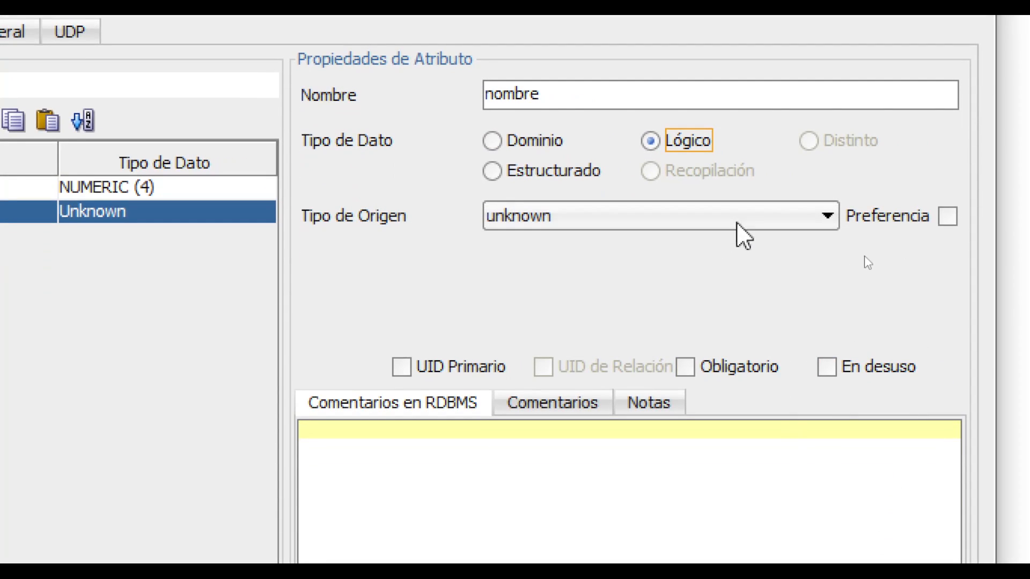
Set the source type of the nombre attribute to VARCHAR.
{"action": "left_click", "coordinate": [753, 214]}
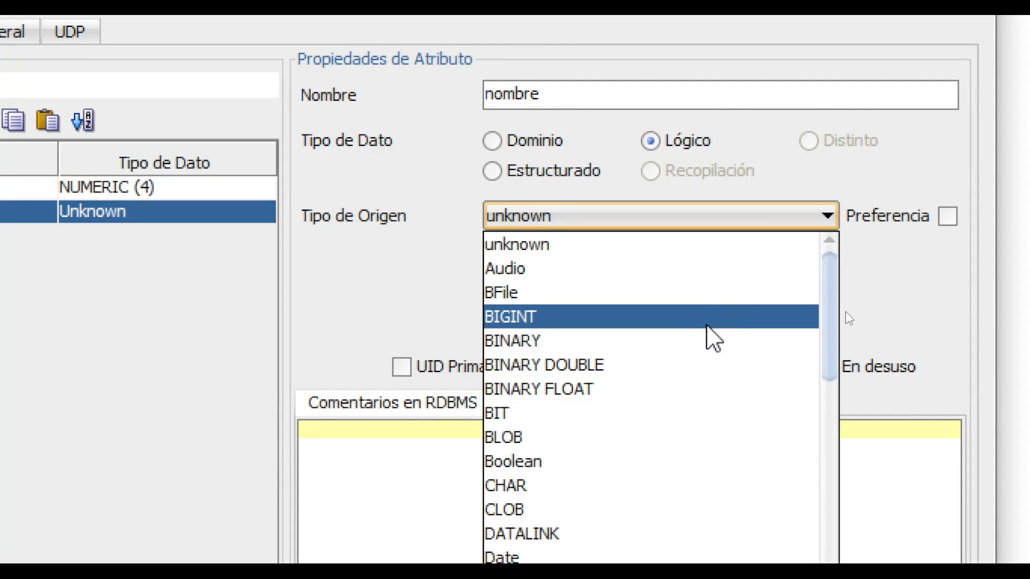
{"action": "scroll", "coordinate": [704, 329], "scroll_direction": "down", "scroll_amount": 3}
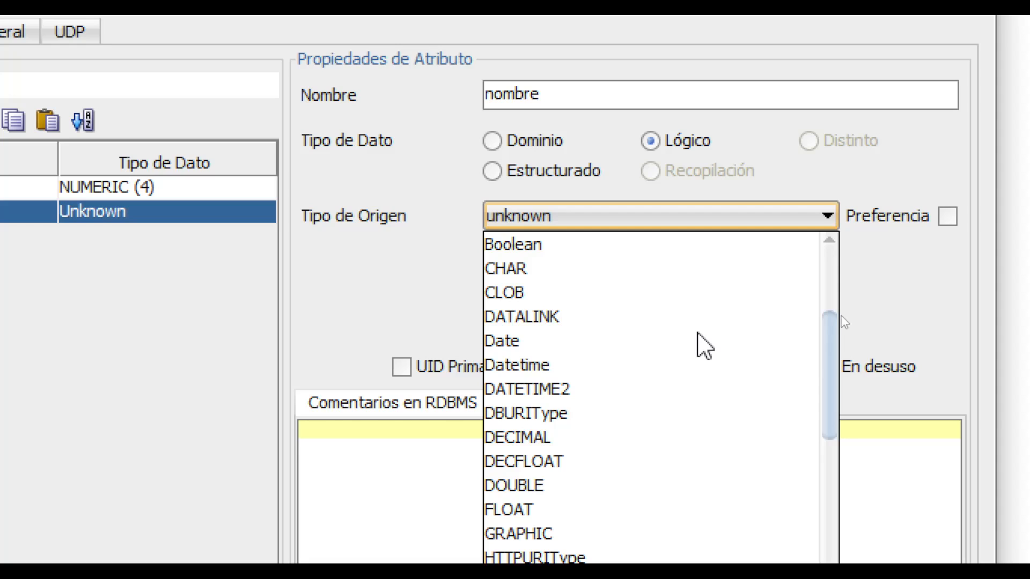
{"action": "left_click_drag", "start_coordinate": [830, 324], "coordinate": [822, 531]}
{"action": "scroll", "coordinate": [691, 397], "scroll_direction": "down", "scroll_amount": 3}
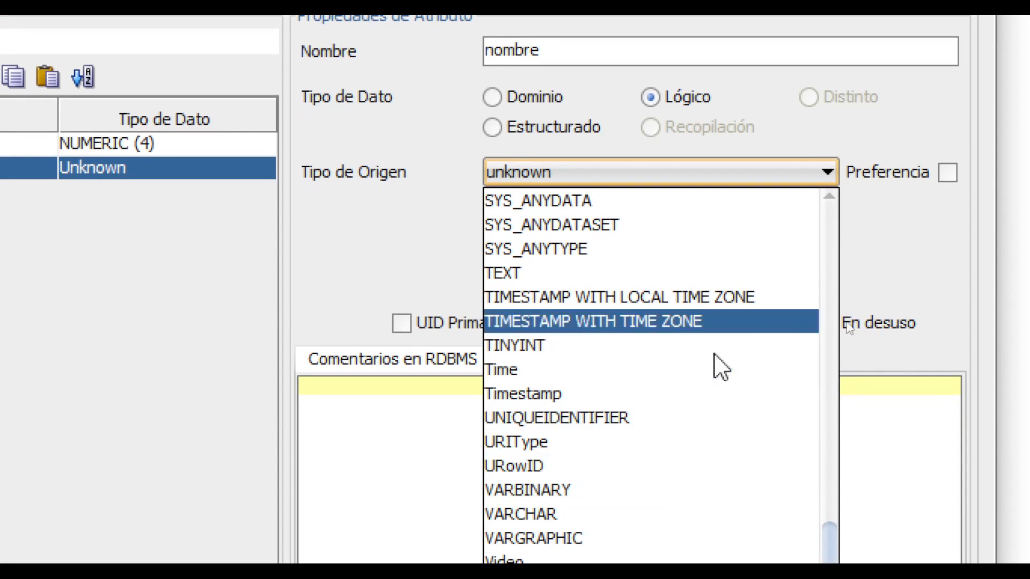
{"action": "left_click", "coordinate": [560, 516]}
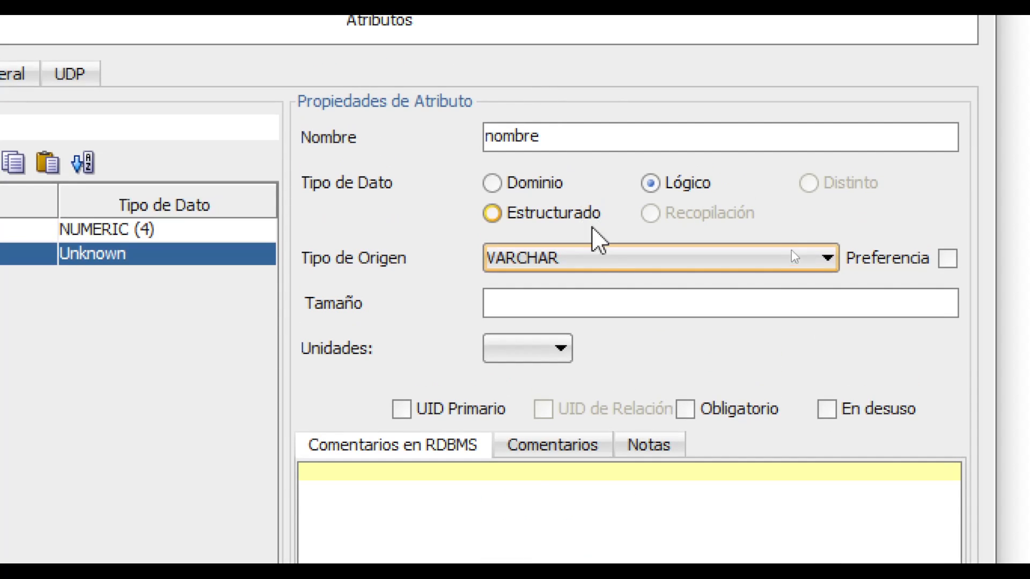
{"action": "left_click", "coordinate": [602, 236]}
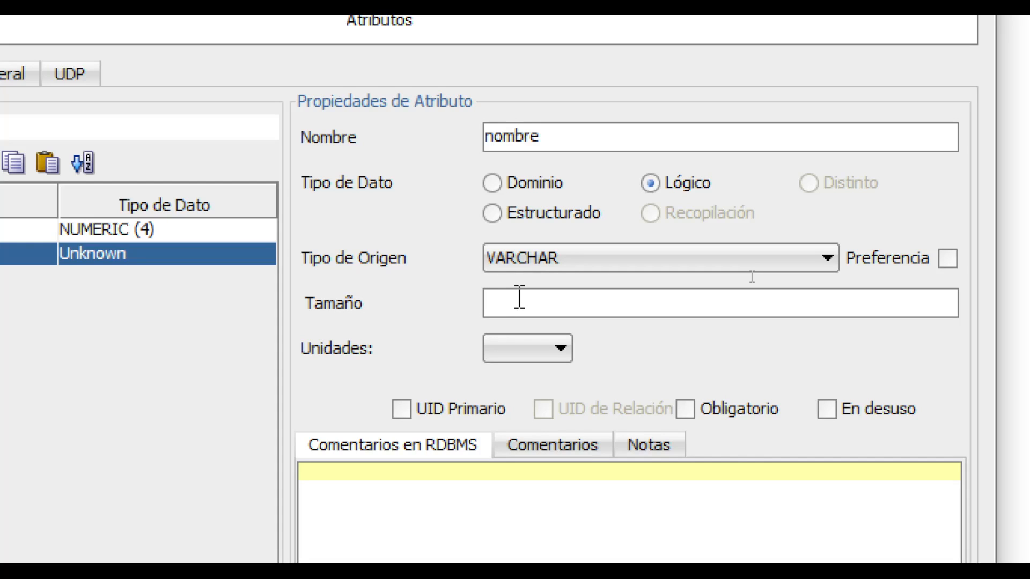
Enter the sample text spike in the RDBMS comments of the nombre attribute and delete it again.
{"action": "left_click", "coordinate": [595, 511]}
{"action": "type", "text": "spike"}
{"action": "key", "text": "shift+Left"}
{"action": "key", "text": "shift+Left"}
{"action": "key", "text": "shift+Left"}
{"action": "key", "text": "shift+Left"}
{"action": "key", "text": "shift+Left"}
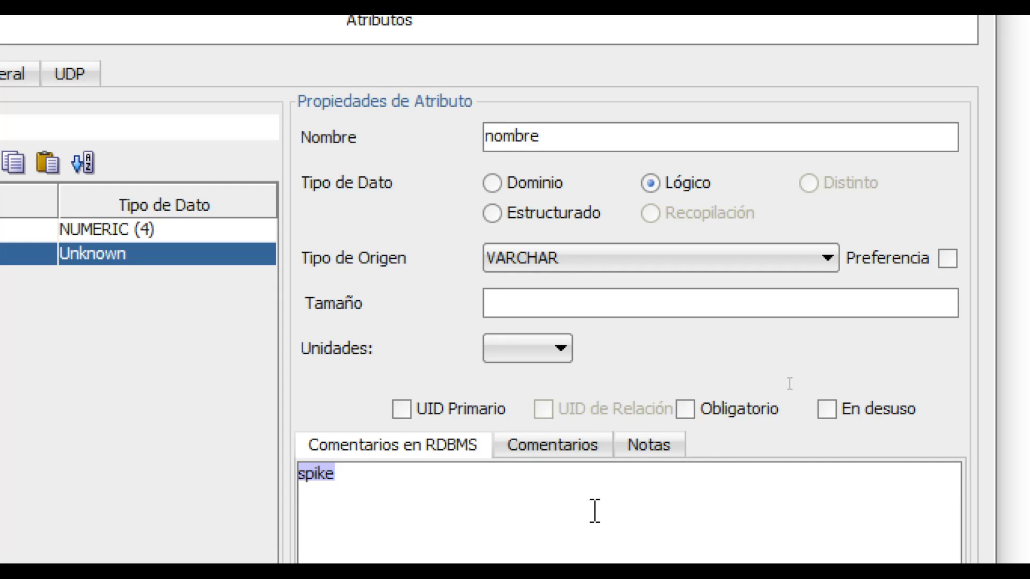
{"action": "key", "text": "BackSpace"}
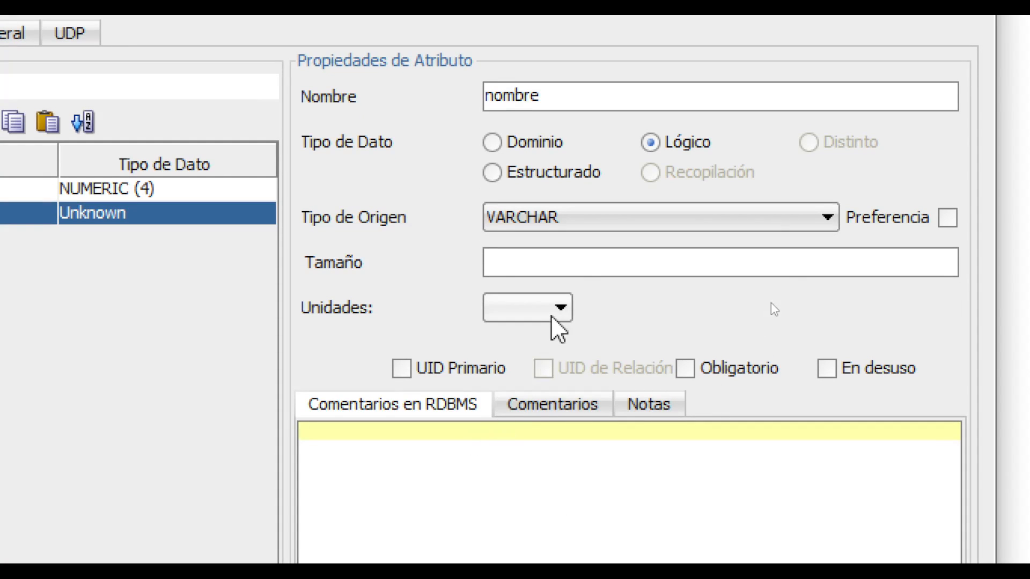
Set the size of the nombre attribute to 20 and its units to CHAR.
{"action": "left_click", "coordinate": [608, 260]}
{"action": "type", "text": "5"}
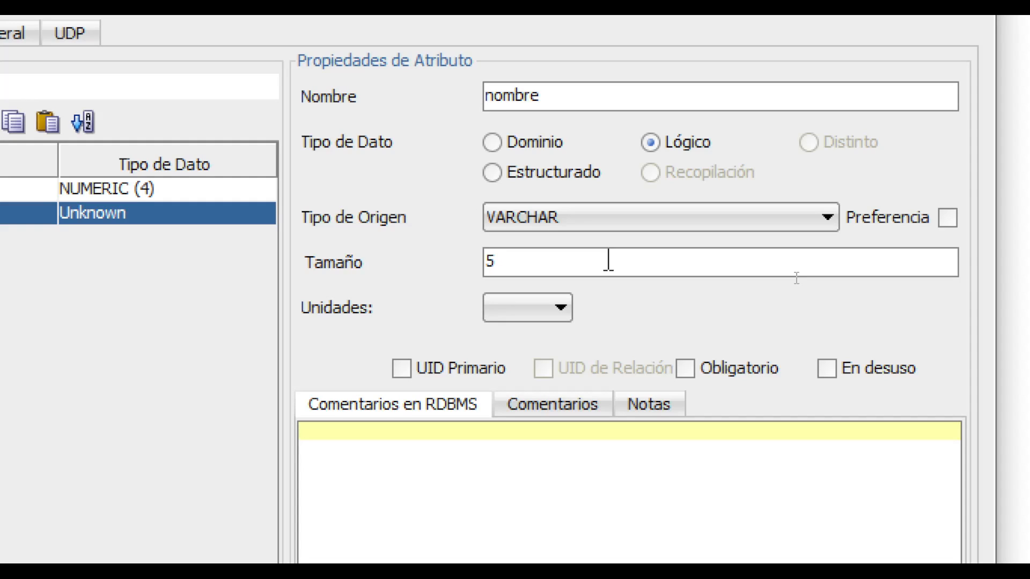
{"action": "key", "text": "BackSpace"}
{"action": "type", "text": "20"}
{"action": "left_click", "coordinate": [558, 308]}
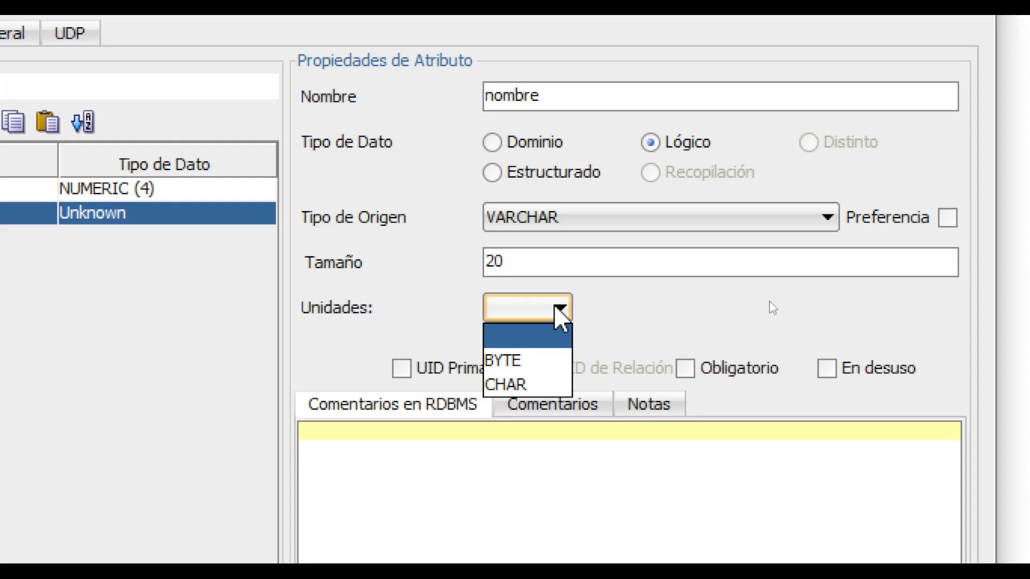
{"action": "left_click", "coordinate": [547, 384]}
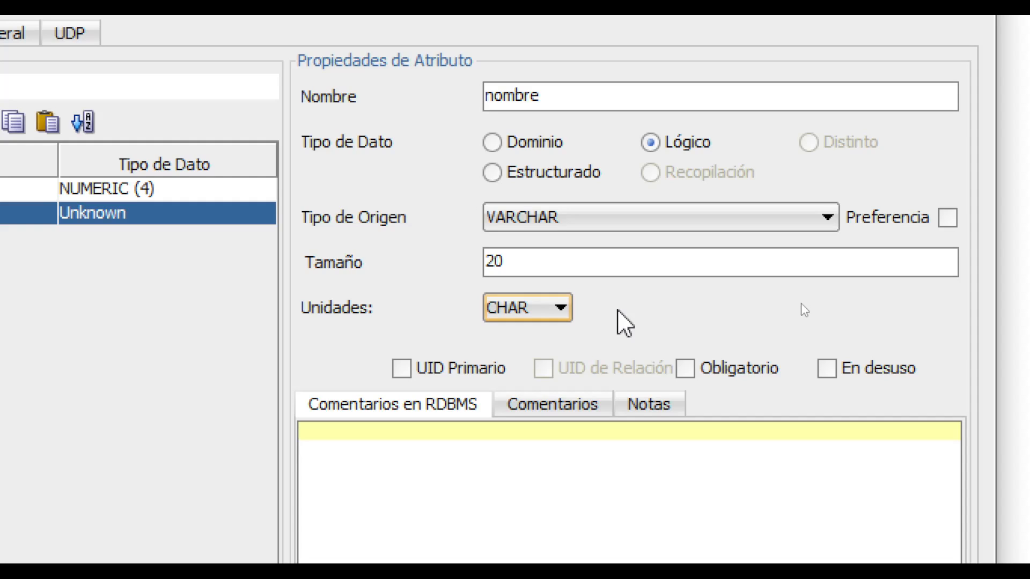
Switch the units of the nombre attribute to BYTE and back to CHAR.
{"action": "left_click", "coordinate": [558, 310]}
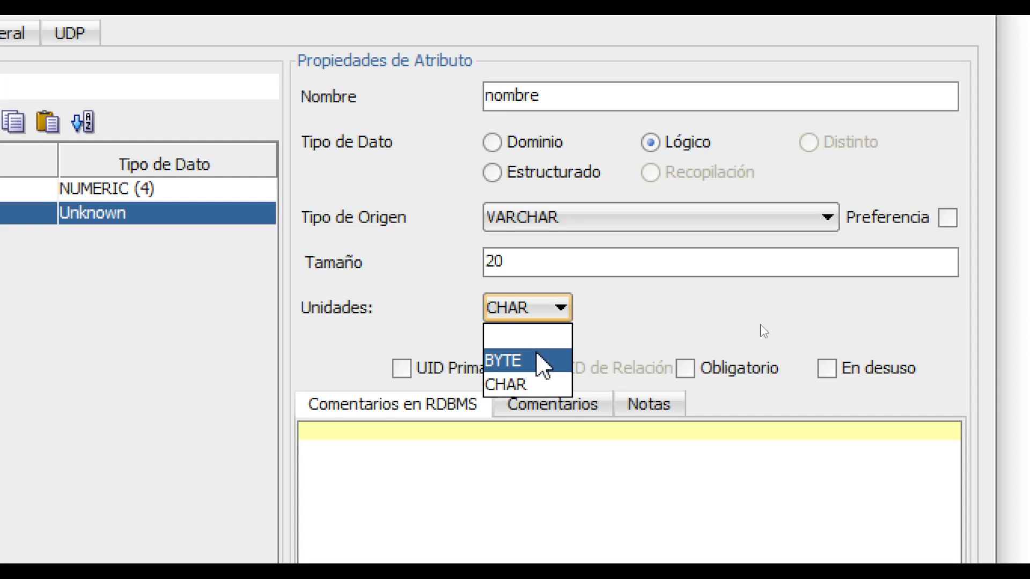
{"action": "left_click", "coordinate": [547, 359]}
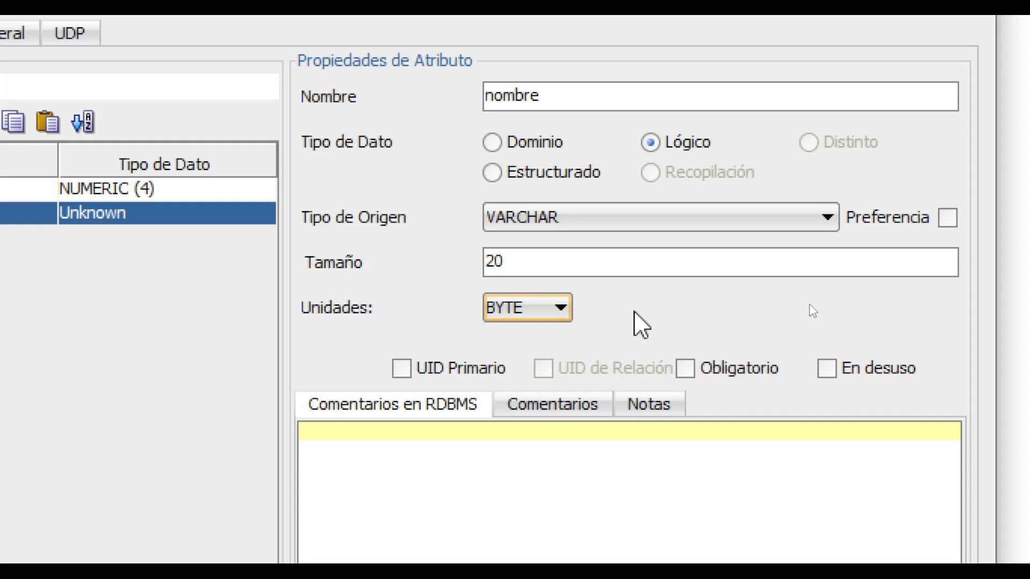
{"action": "left_click", "coordinate": [545, 309]}
{"action": "left_click", "coordinate": [547, 310]}
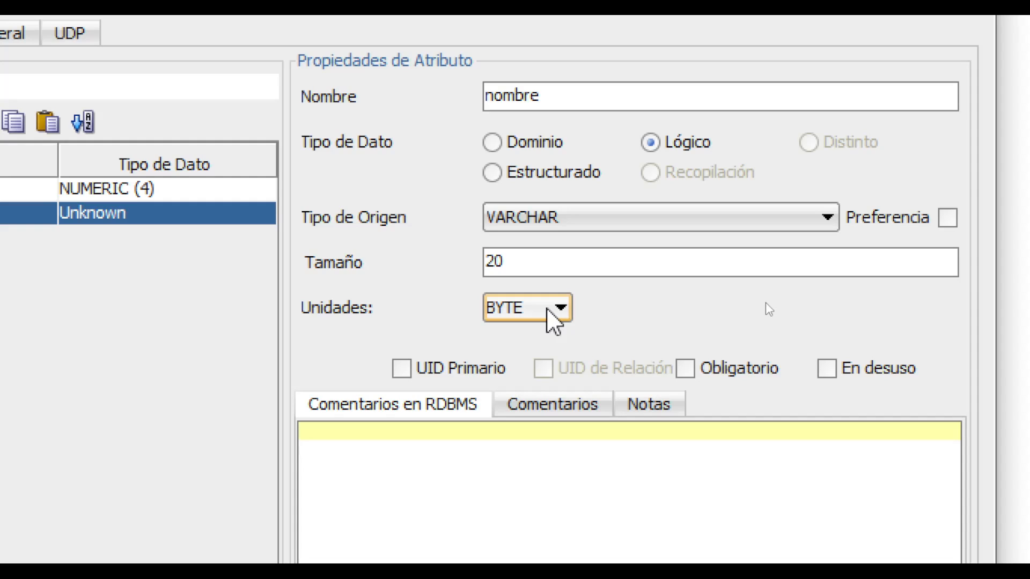
{"action": "left_click", "coordinate": [546, 309]}
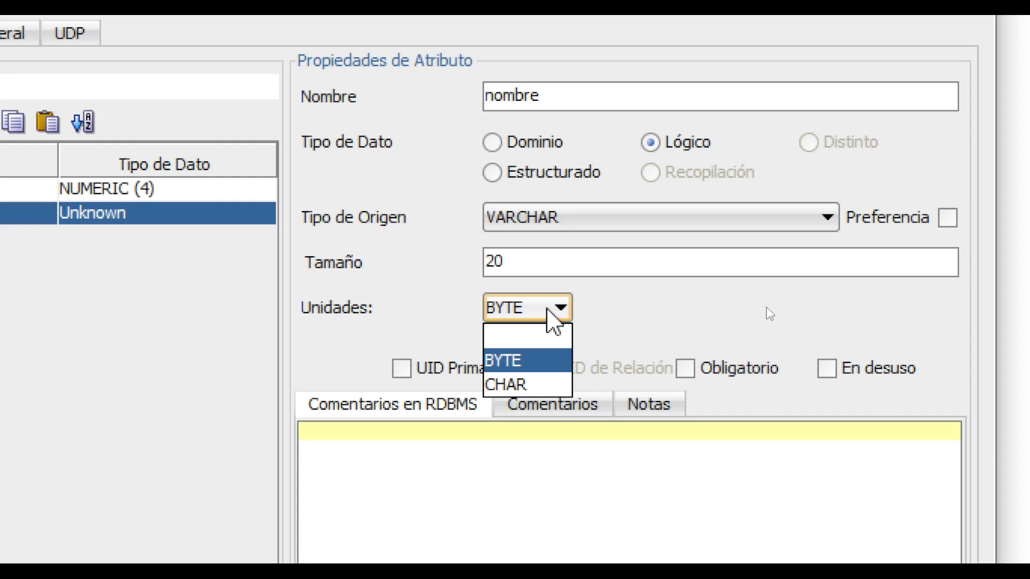
{"action": "left_click", "coordinate": [524, 386]}
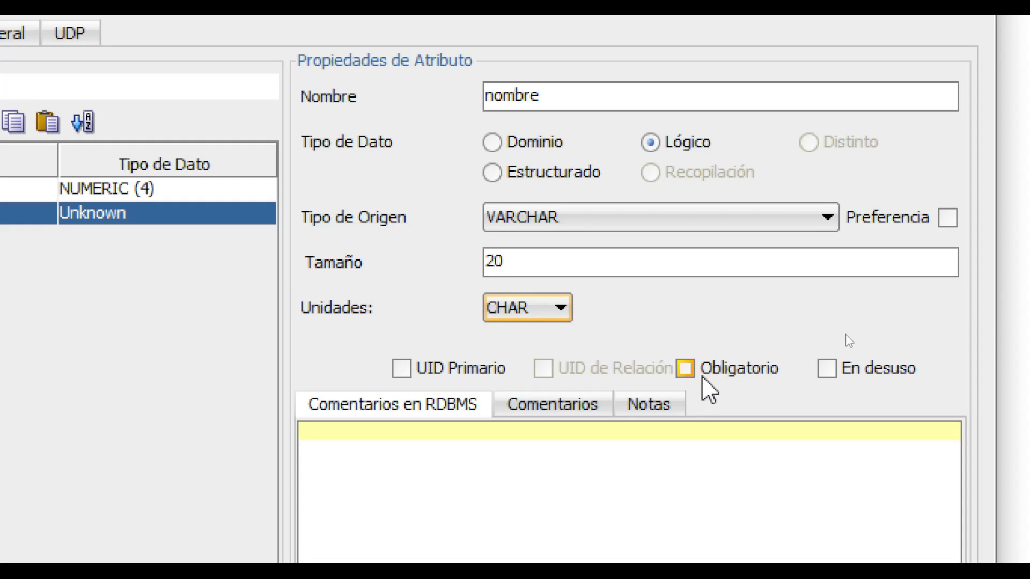
Mark the nombre attribute as mandatory (Obligatorio) and apply the changes to the entity.
{"action": "left_click", "coordinate": [717, 370]}
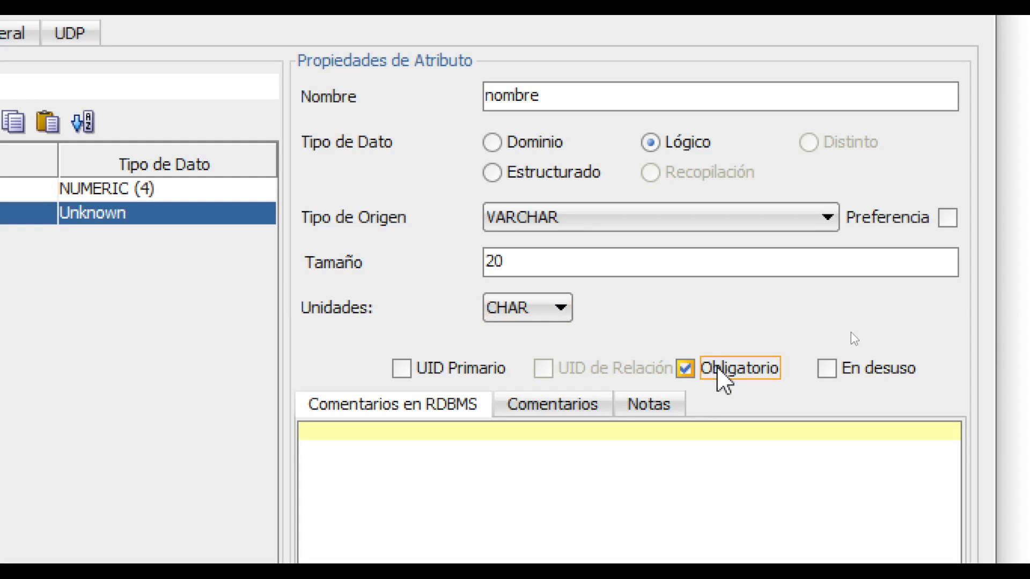
{"action": "left_click", "coordinate": [722, 377]}
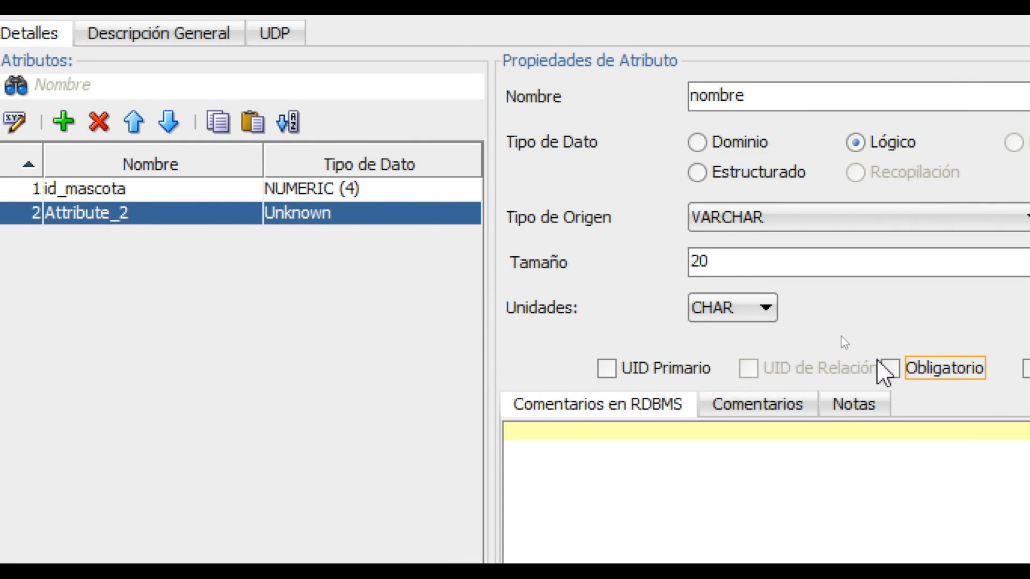
{"action": "left_click", "coordinate": [809, 375]}
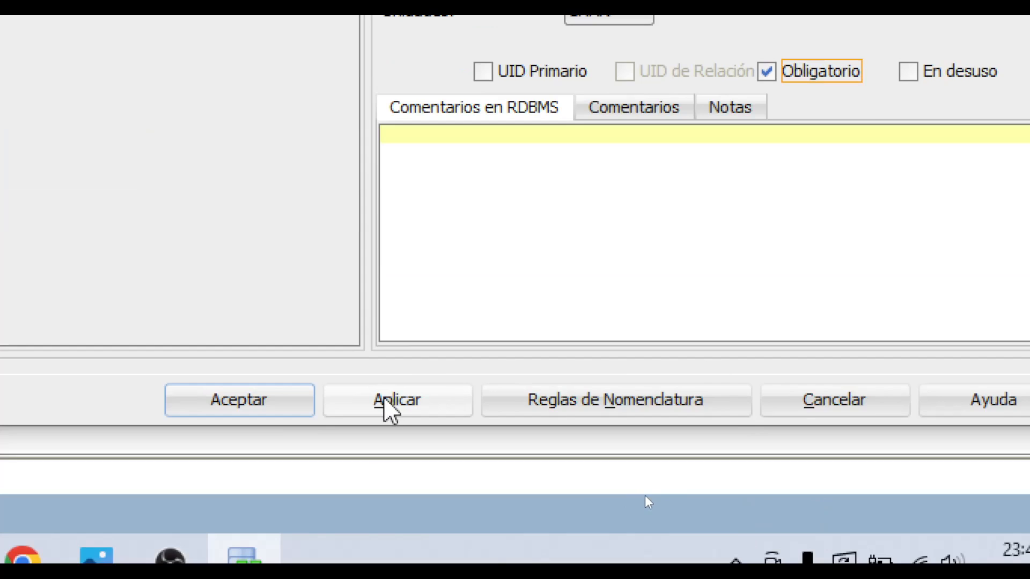
{"action": "left_click", "coordinate": [391, 410]}
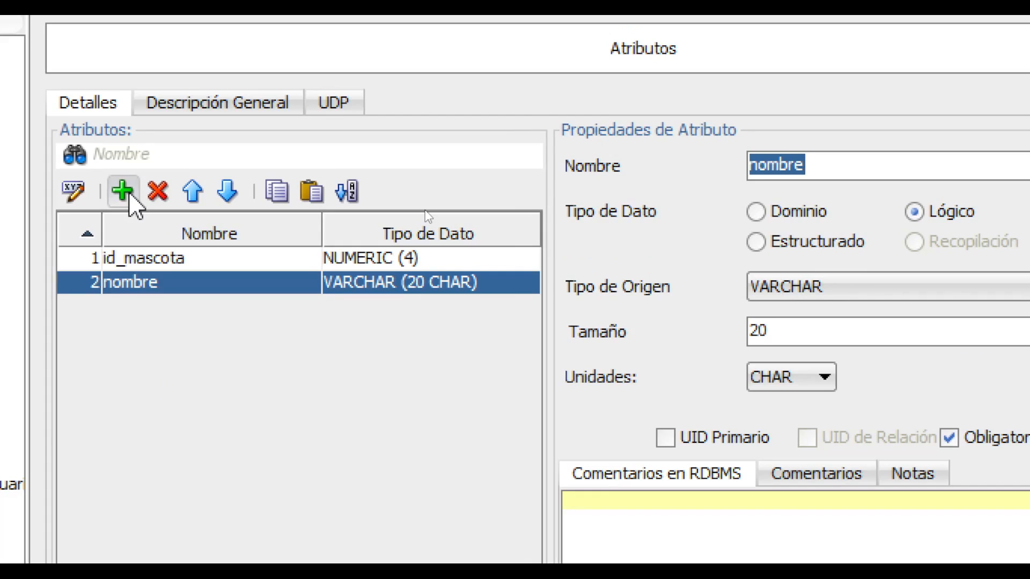
Add a third attribute named peso to the MASCOTA entity and set its data type category to Lógico.
{"action": "left_click", "coordinate": [129, 196]}
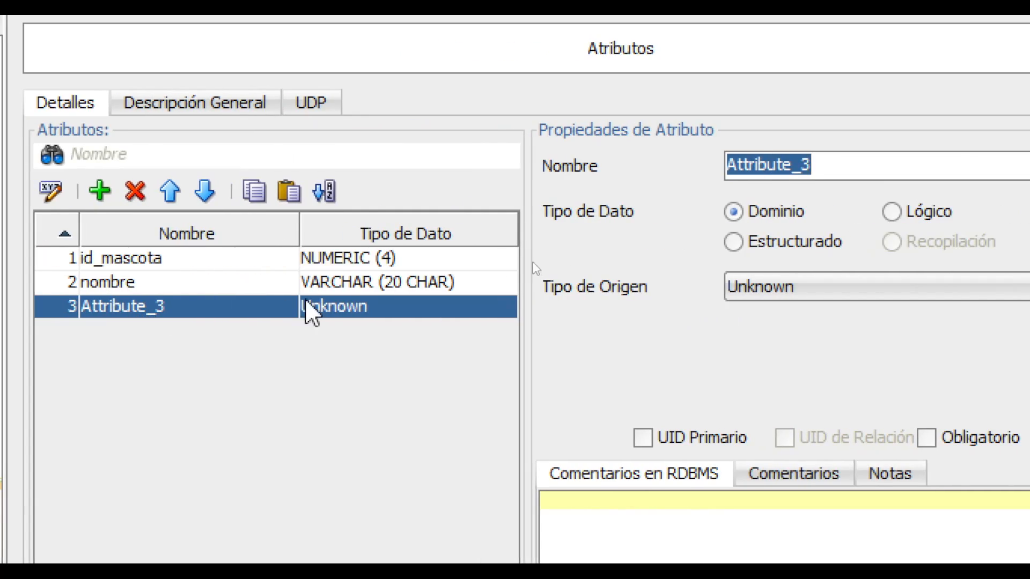
{"action": "left_click", "coordinate": [347, 258]}
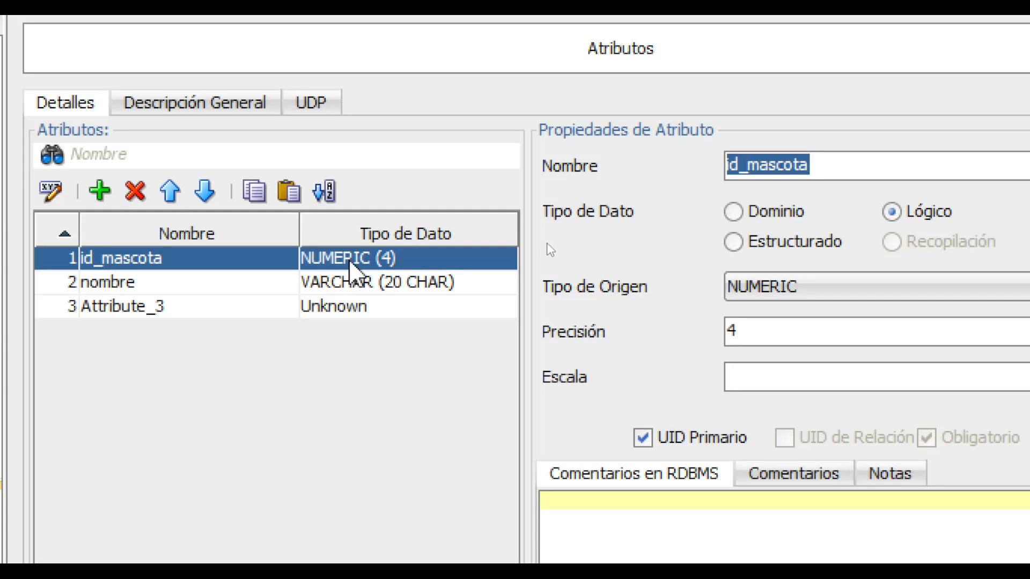
{"action": "left_click", "coordinate": [341, 283]}
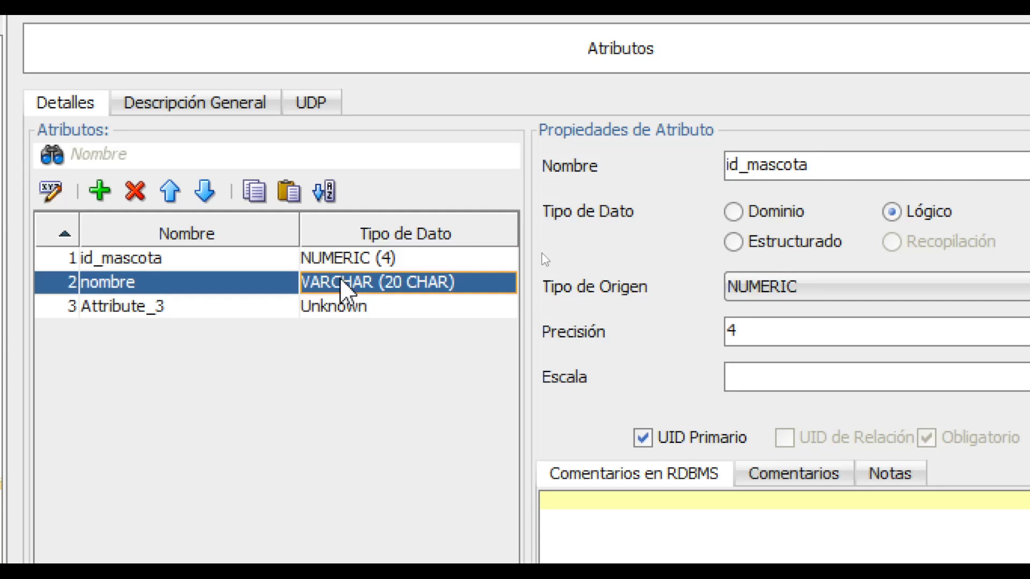
{"action": "left_click", "coordinate": [226, 312]}
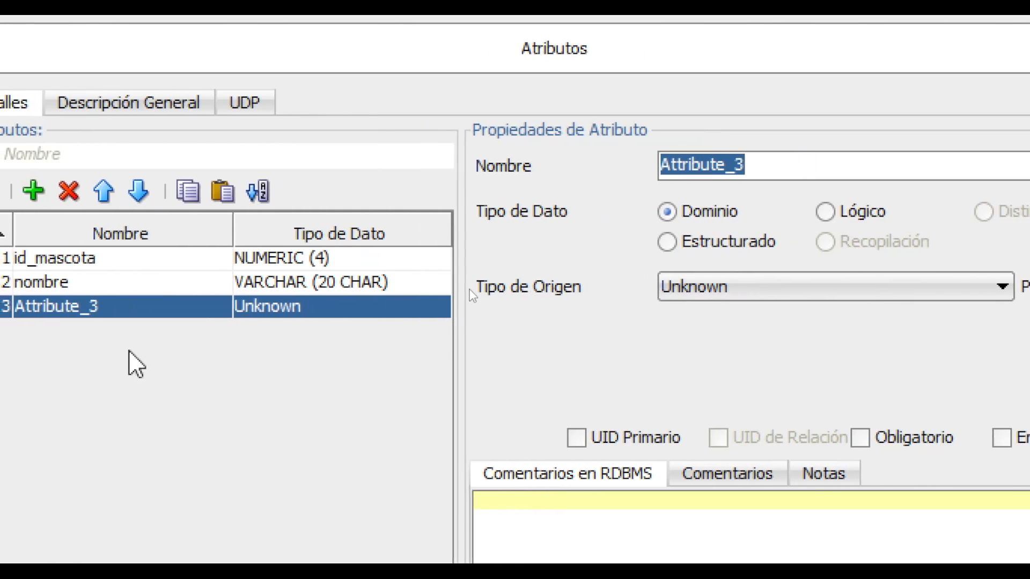
{"action": "type", "text": "peso"}
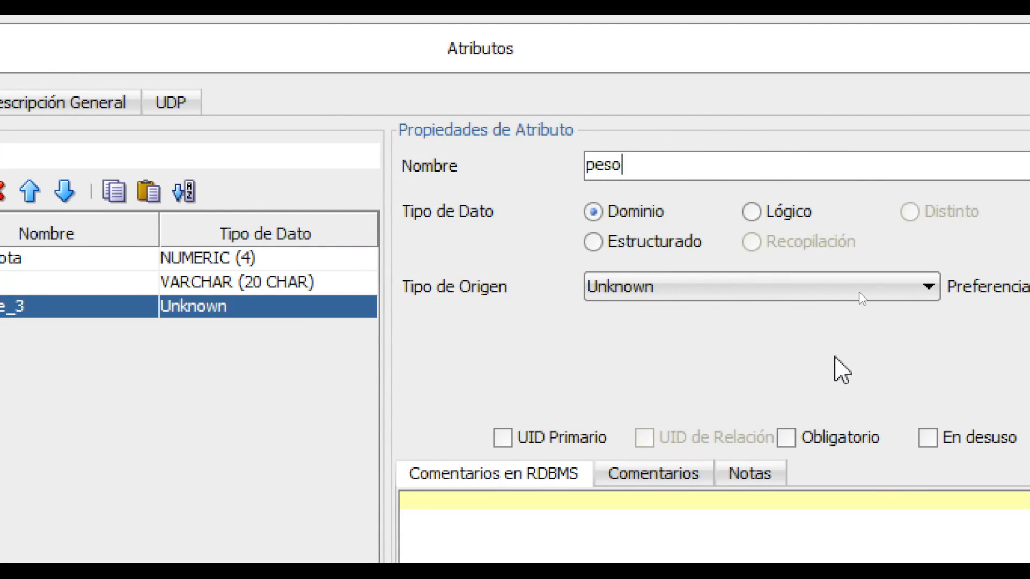
{"action": "left_click", "coordinate": [772, 213]}
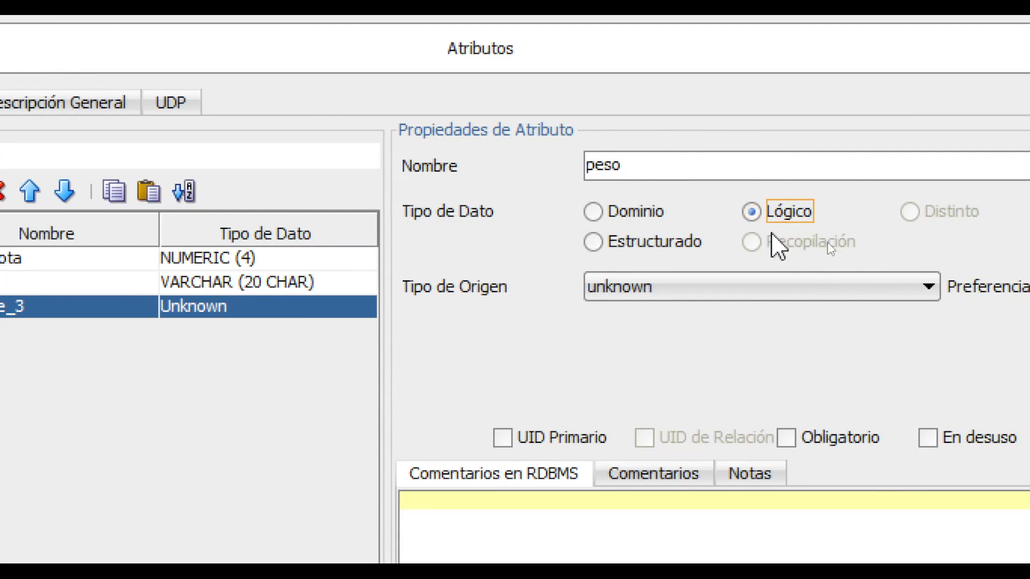
Set the source type of the peso attribute to NUMERIC.
{"action": "left_click", "coordinate": [763, 293]}
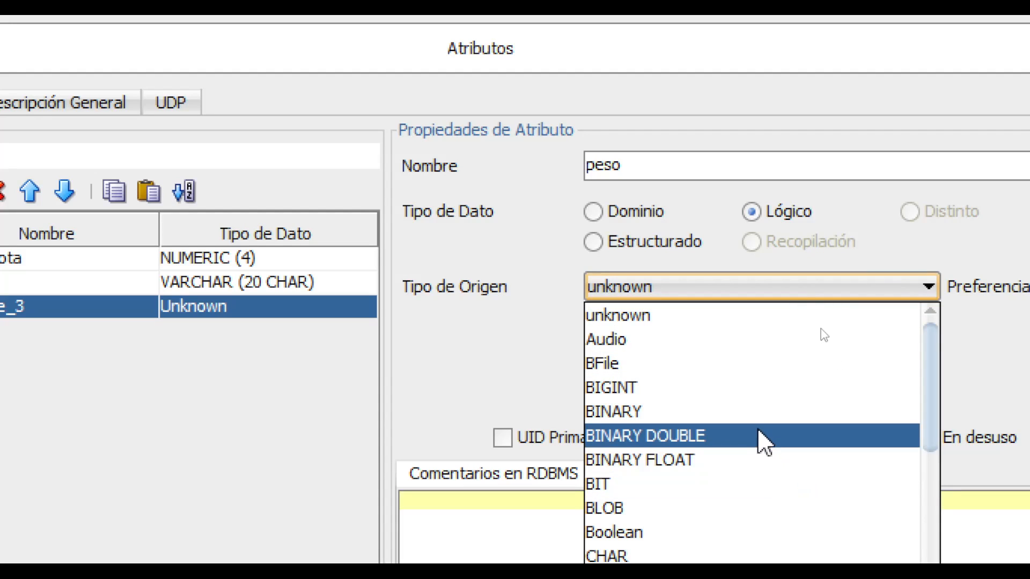
{"action": "scroll", "coordinate": [767, 429], "scroll_direction": "down", "scroll_amount": 3}
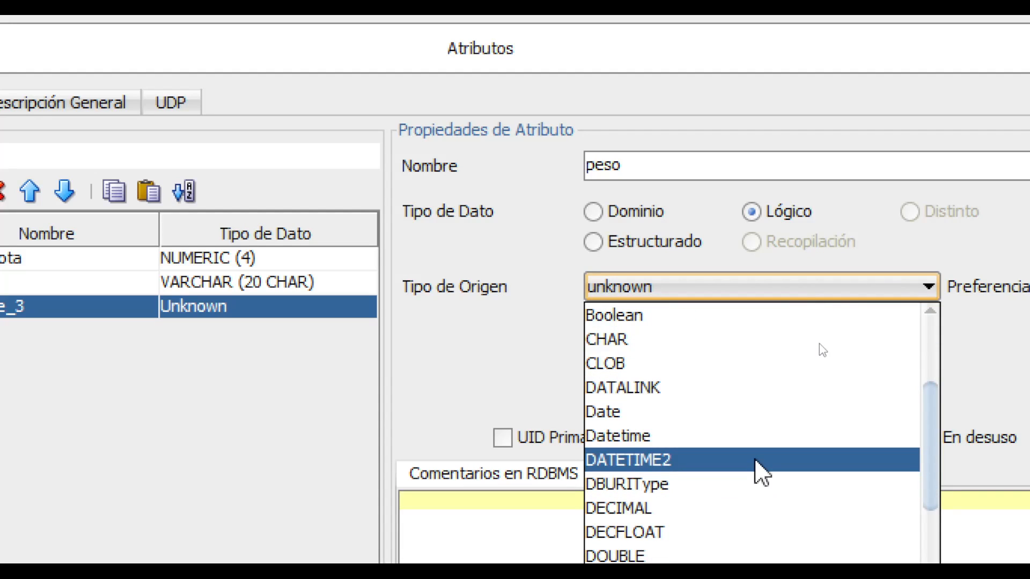
{"action": "scroll", "coordinate": [762, 472], "scroll_direction": "down", "scroll_amount": 1}
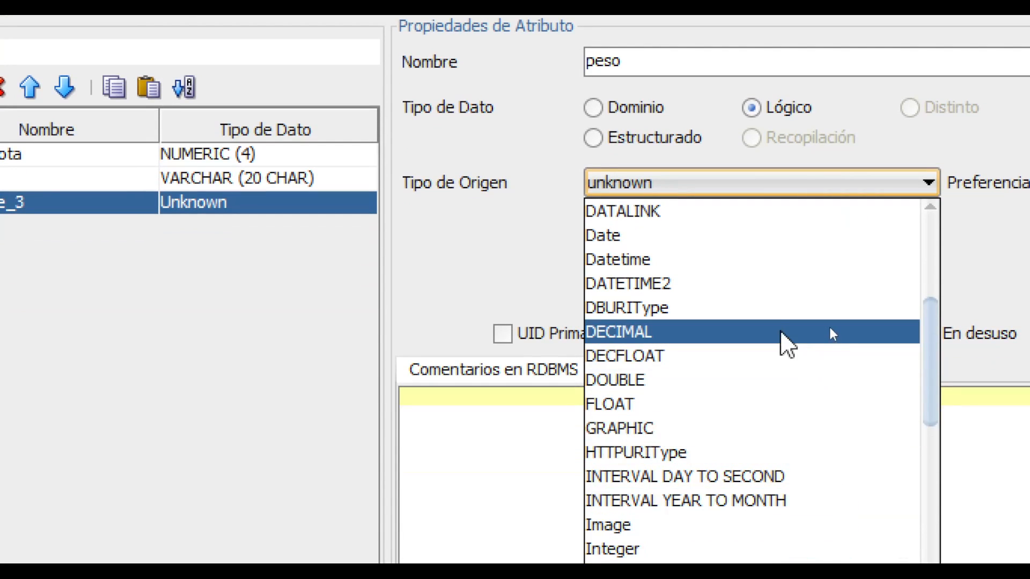
{"action": "scroll", "coordinate": [778, 434], "scroll_direction": "down", "scroll_amount": 2}
{"action": "scroll", "coordinate": [778, 330], "scroll_direction": "down", "scroll_amount": 2}
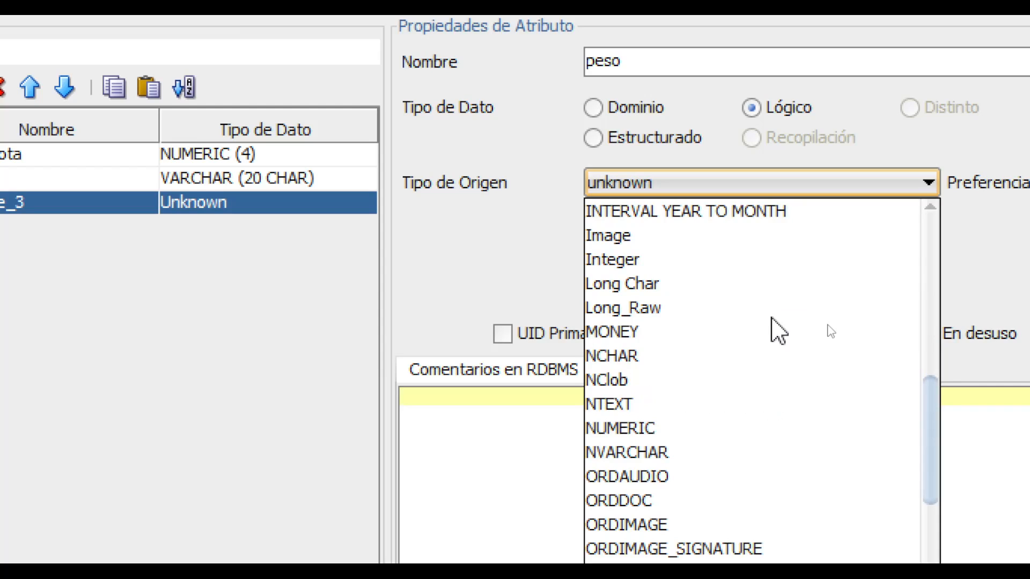
{"action": "left_click", "coordinate": [663, 429]}
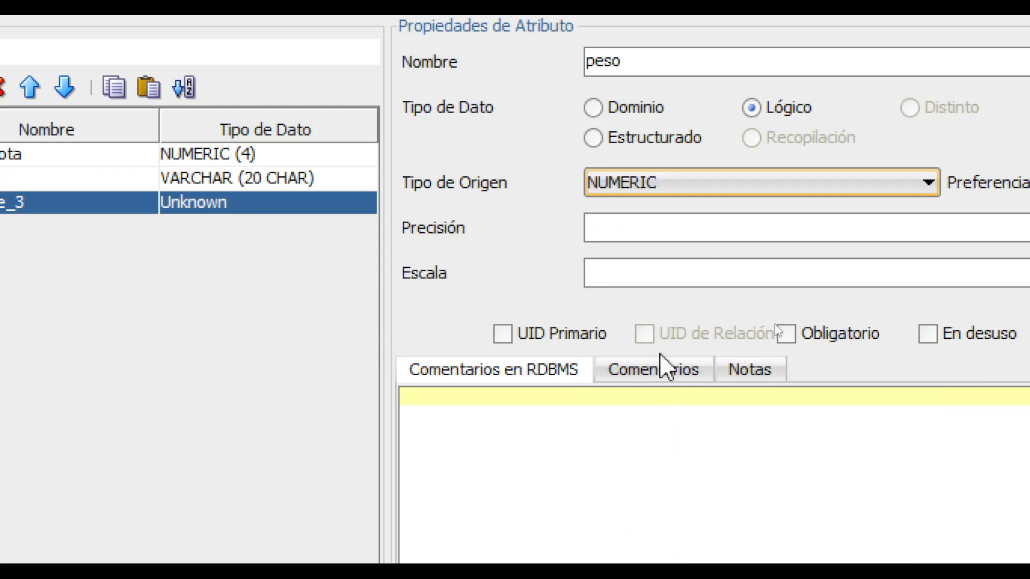
Enter the sample value 99.9 in the RDBMS comments of the peso attribute and select it.
{"action": "left_click", "coordinate": [680, 228]}
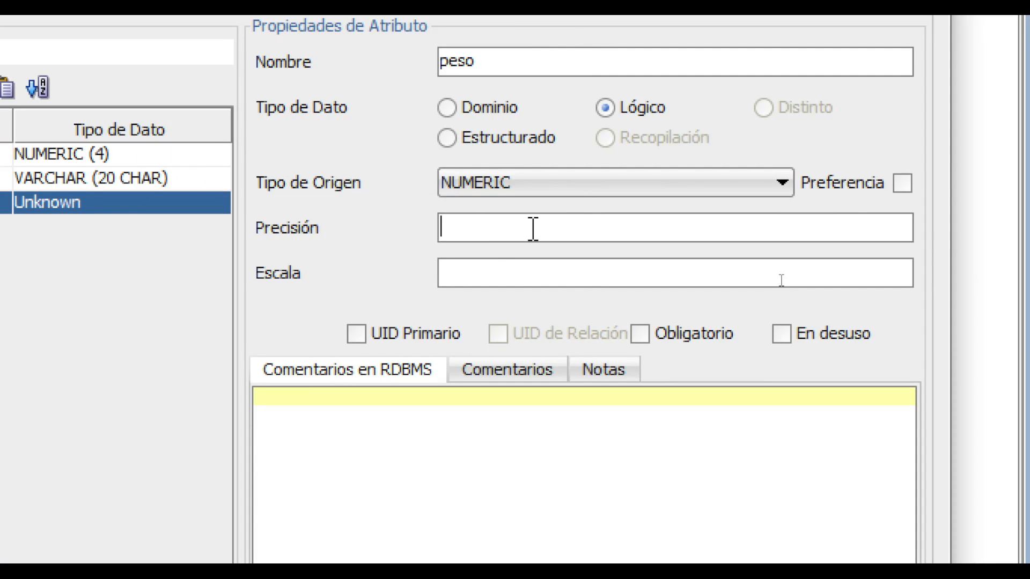
{"action": "left_click", "coordinate": [508, 274]}
{"action": "left_click", "coordinate": [527, 449]}
{"action": "type", "text": "99.9"}
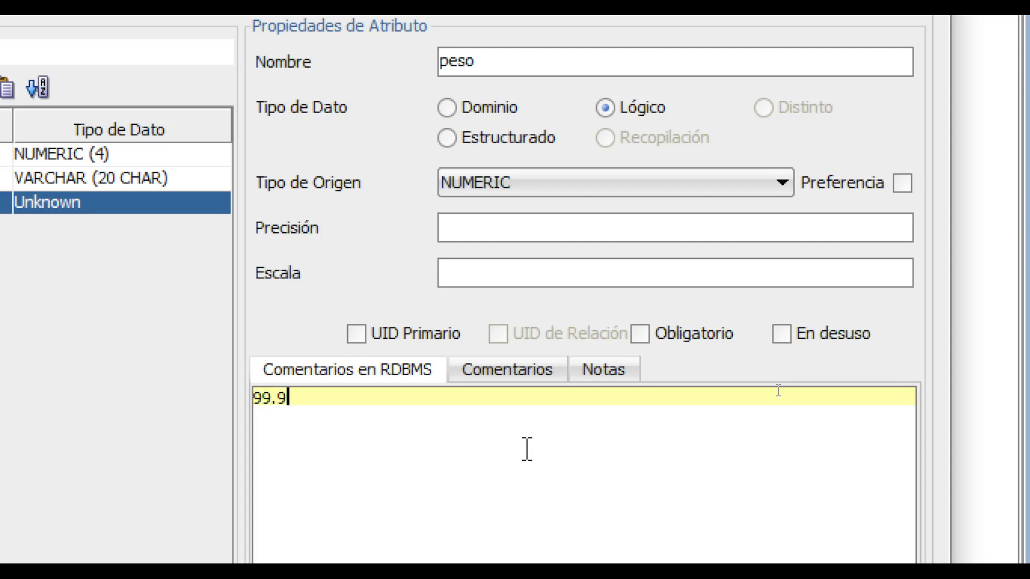
{"action": "key", "text": "shift+Left"}
{"action": "key", "text": "shift+Left"}
{"action": "key", "text": "shift+Left"}
{"action": "key", "text": "shift+Left"}
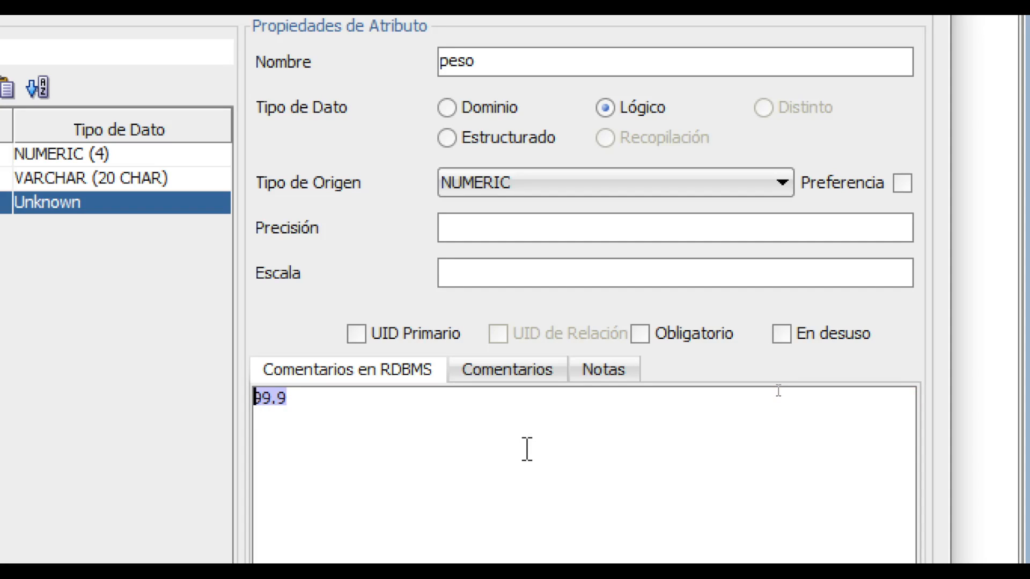
Set the precision of the peso attribute to 3 and its scale to 1.
{"action": "left_click", "coordinate": [486, 227]}
{"action": "type", "text": "3"}
{"action": "left_click", "coordinate": [298, 400]}
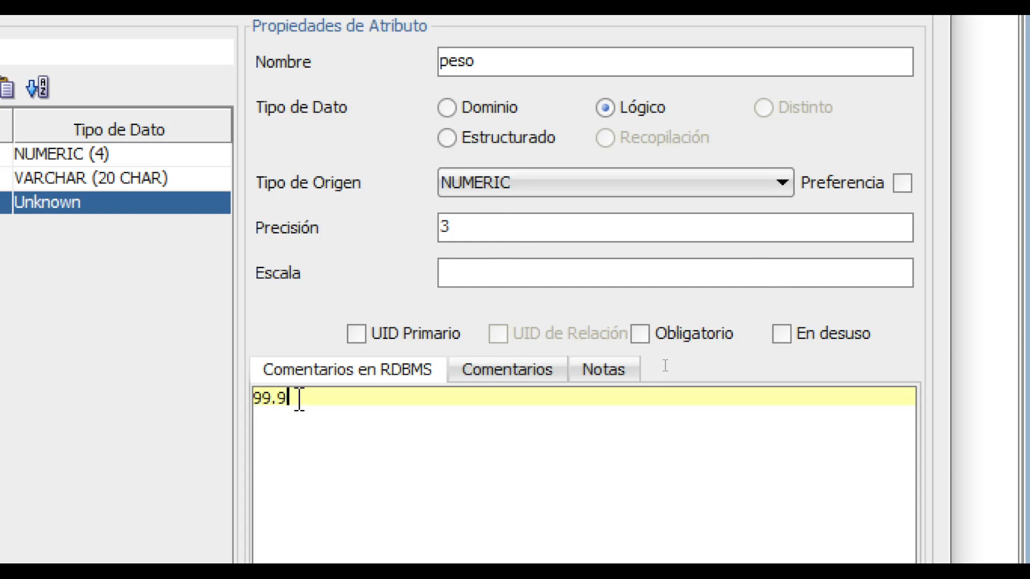
{"action": "left_click_drag", "start_coordinate": [279, 399], "coordinate": [295, 401]}
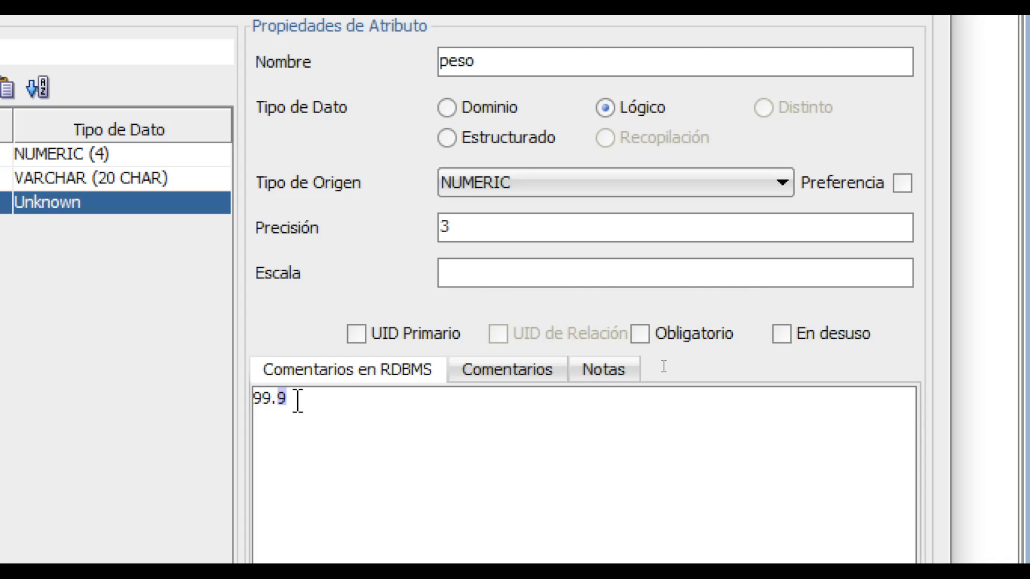
{"action": "left_click", "coordinate": [303, 401]}
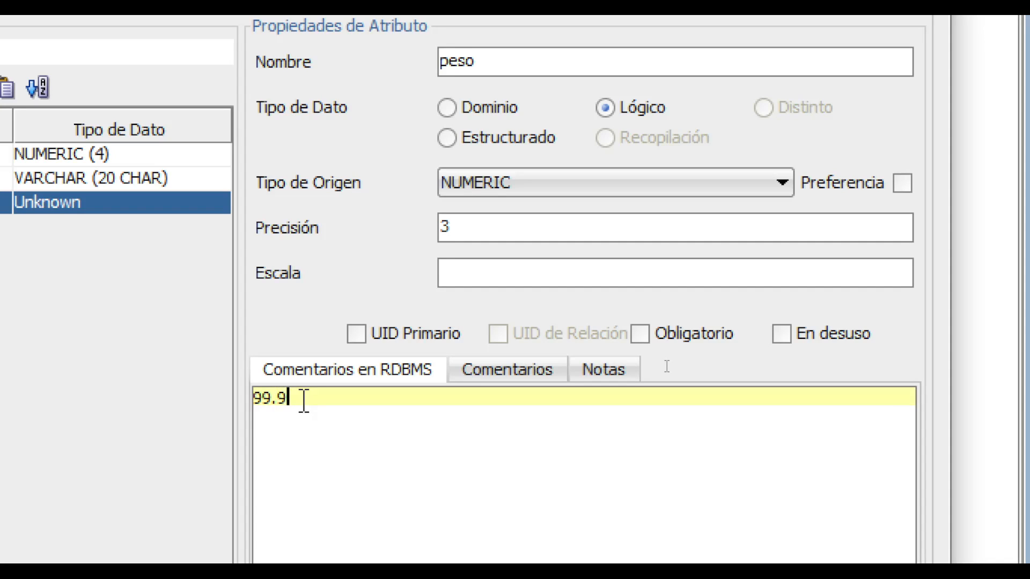
{"action": "left_click", "coordinate": [492, 274]}
{"action": "type", "text": "1"}
Clear the sample value from the RDBMS comments of peso and apply the attribute as mandatory (Obligatorio).
{"action": "left_click_drag", "start_coordinate": [310, 402], "coordinate": [257, 414]}
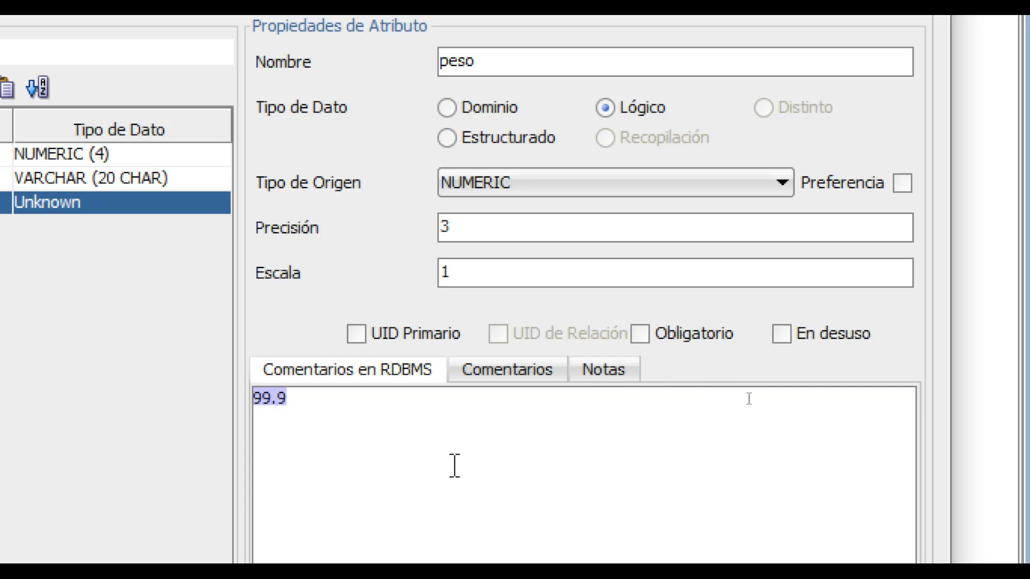
{"action": "key", "text": "Delete"}
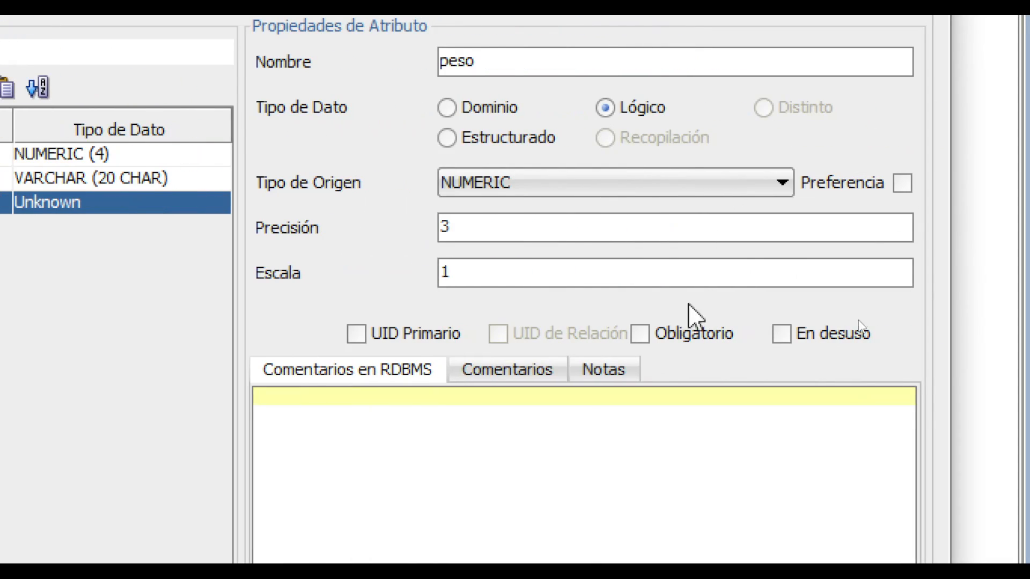
{"action": "left_click", "coordinate": [675, 341]}
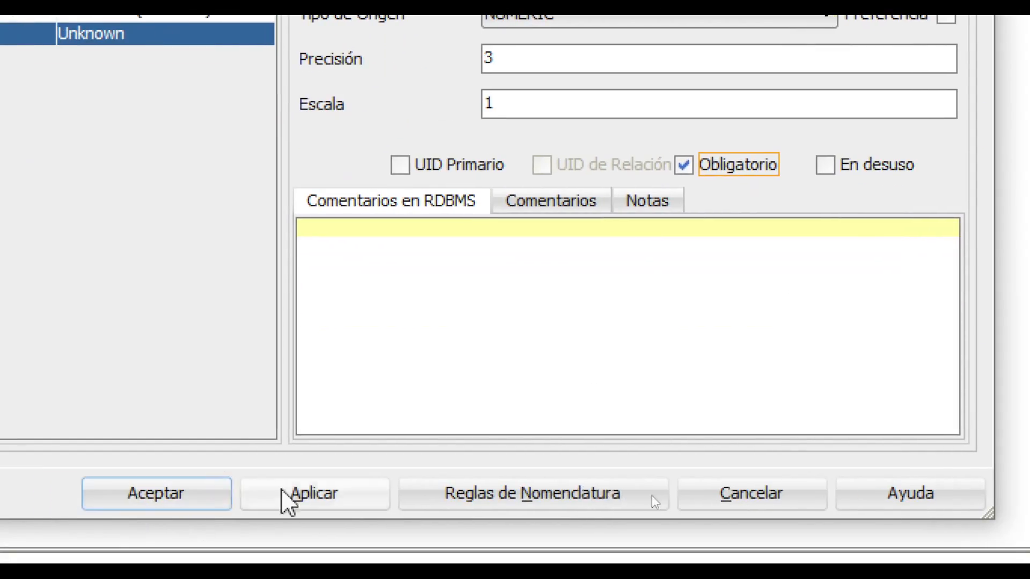
{"action": "left_click", "coordinate": [292, 530]}
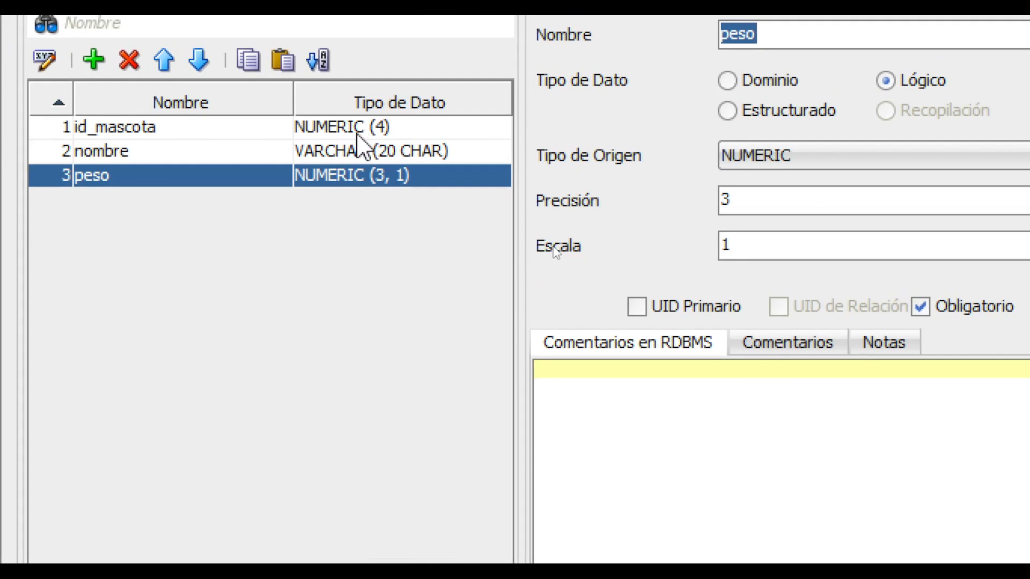
Review the precision and scale settings of the id_mascota attribute.
{"action": "left_click", "coordinate": [370, 134]}
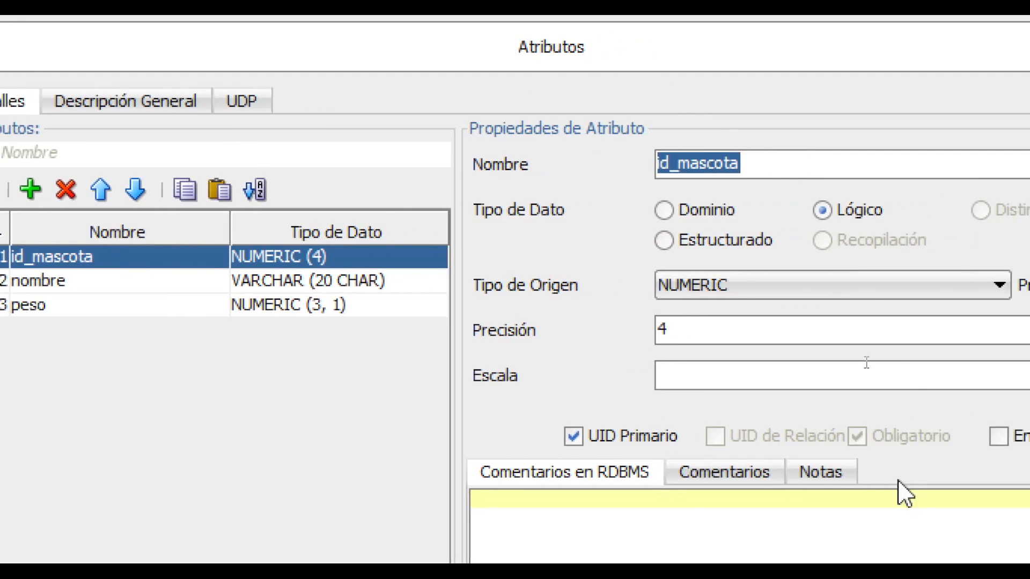
{"action": "left_click", "coordinate": [756, 240]}
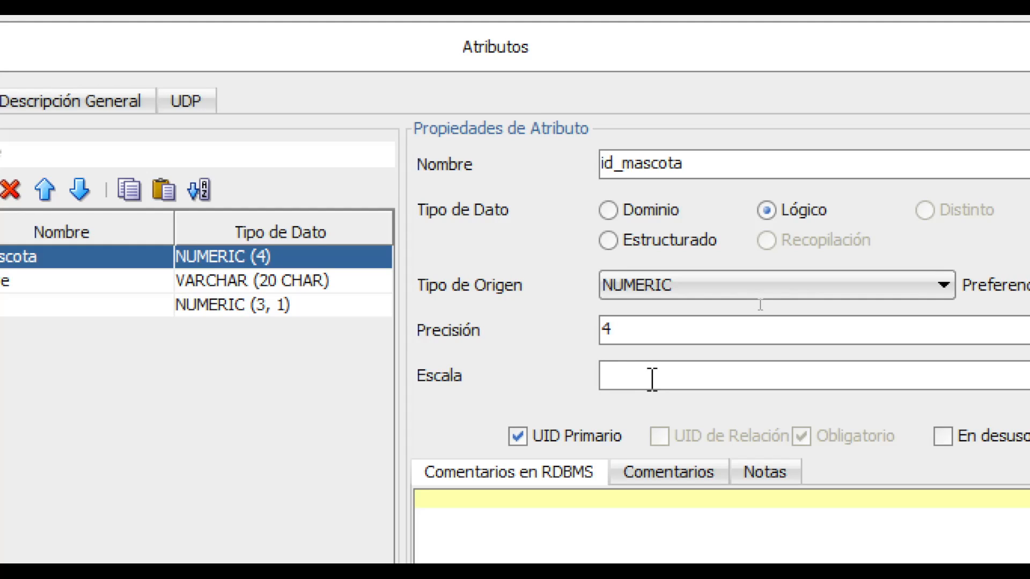
Review the data type settings of the nombre and peso attributes.
{"action": "type", "text": "0"}
{"action": "key", "text": "BackSpace"}
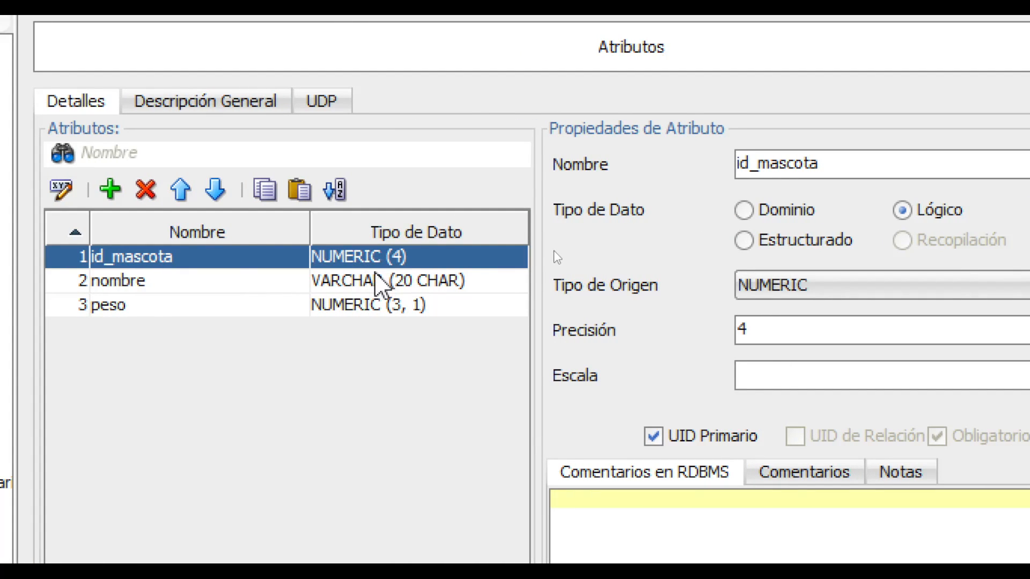
{"action": "left_click", "coordinate": [376, 281]}
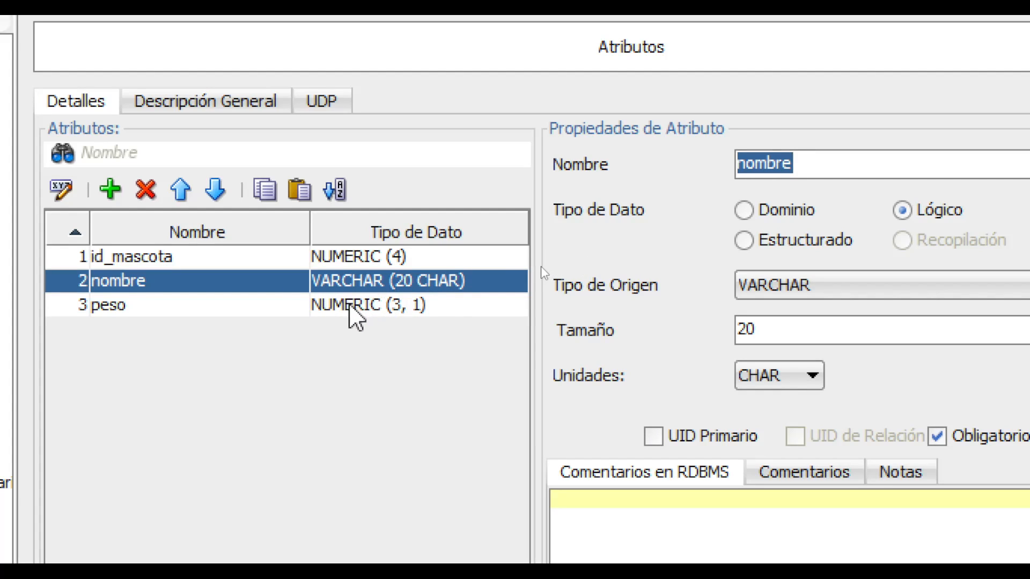
{"action": "left_click", "coordinate": [349, 305]}
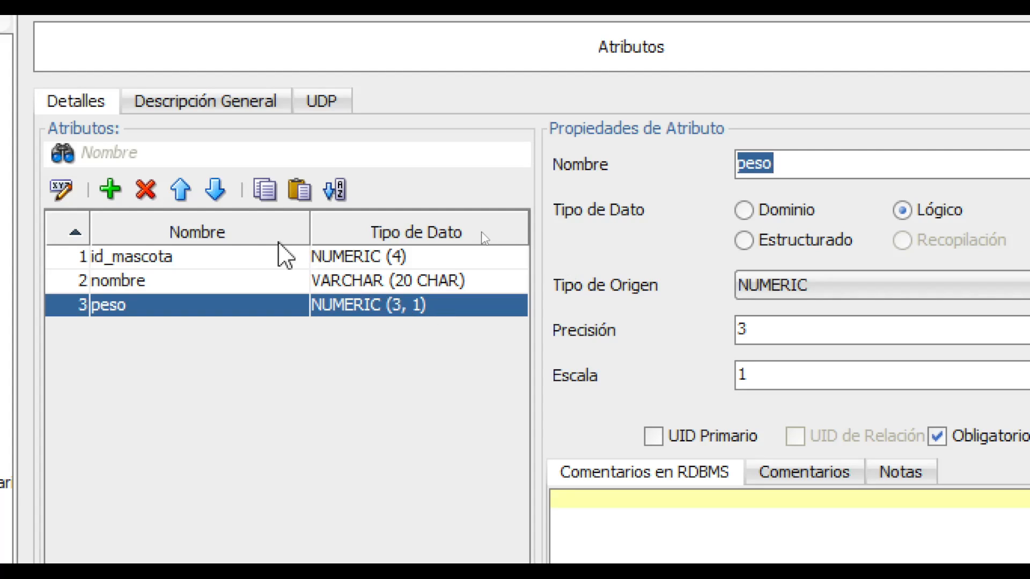
Add a fourth attribute named sexo with the logical (Lógico) data type CHAR.
{"action": "left_click", "coordinate": [110, 189]}
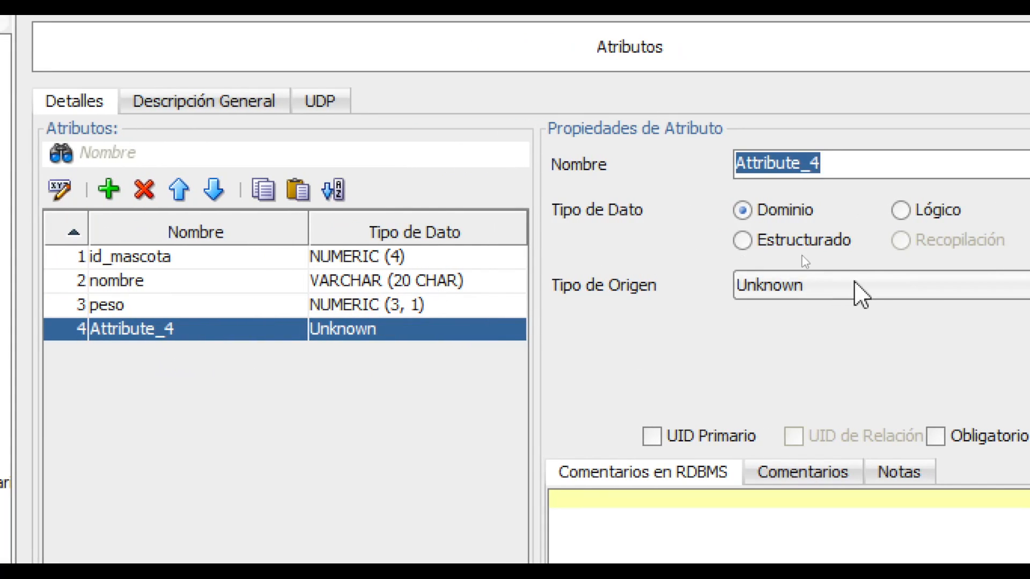
{"action": "type", "text": "sexo"}
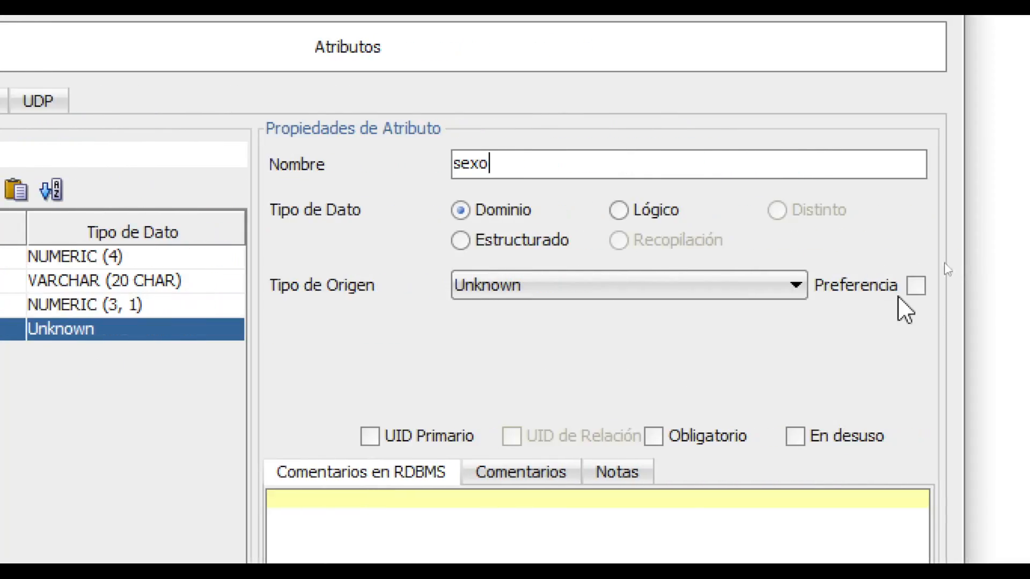
{"action": "left_click", "coordinate": [641, 212]}
{"action": "left_click", "coordinate": [597, 284]}
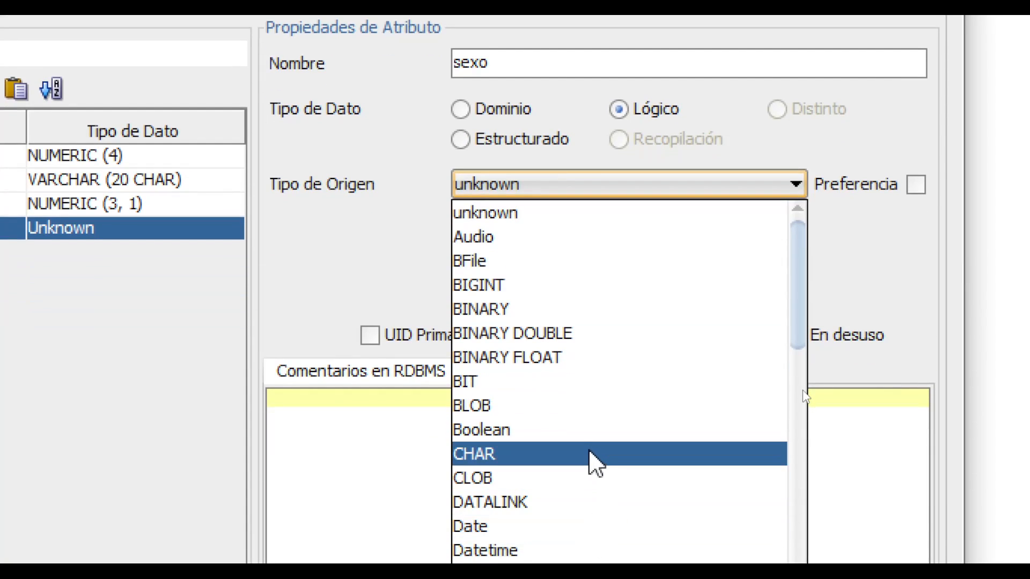
{"action": "left_click", "coordinate": [588, 454]}
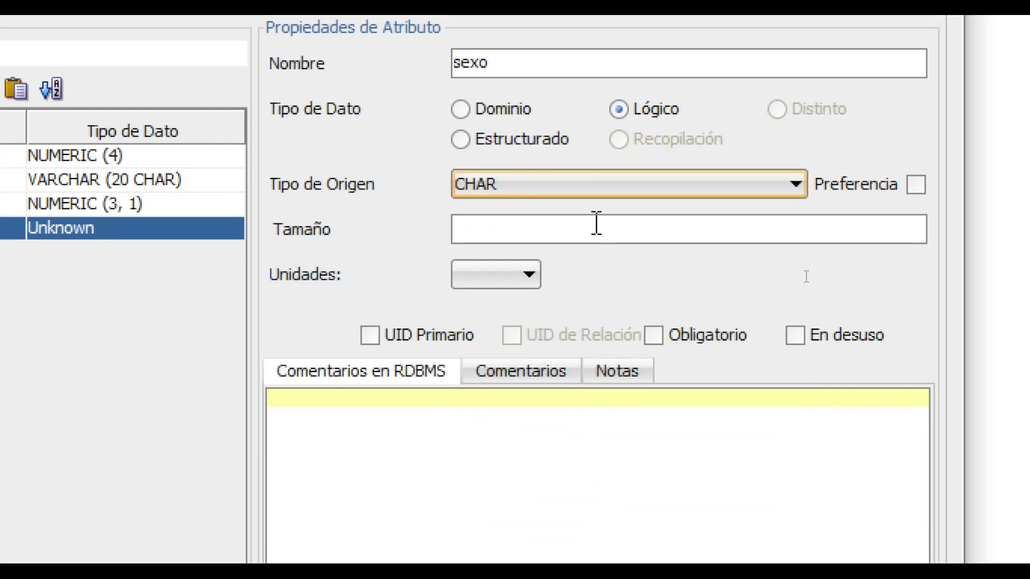
{"action": "left_click", "coordinate": [586, 236]}
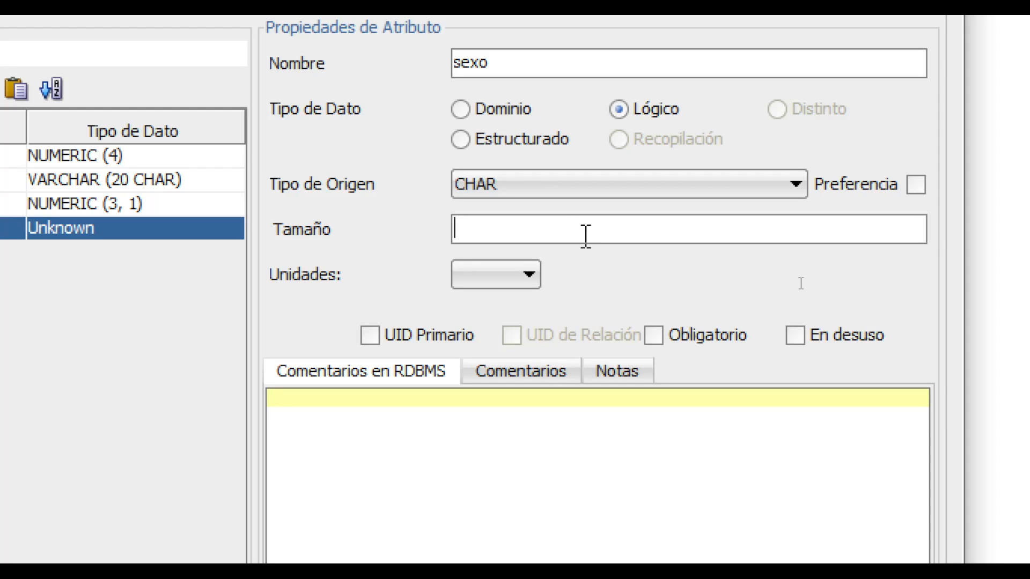
Enter the sample value M/H in the RDBMS comments of the sexo attribute and clear it again.
{"action": "left_click", "coordinate": [546, 474]}
{"action": "type", "text": "M/H"}
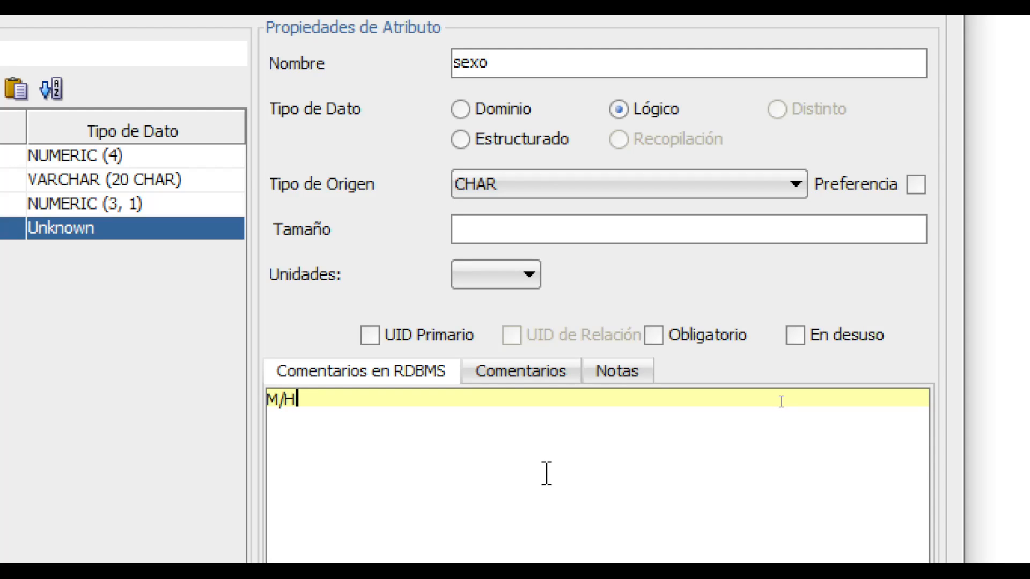
{"action": "key", "text": "shift+Left"}
{"action": "key", "text": "shift+Left"}
{"action": "key", "text": "shift+Left"}
{"action": "key", "text": "End"}
{"action": "key", "text": "shift+Left"}
{"action": "key", "text": "shift+Home"}
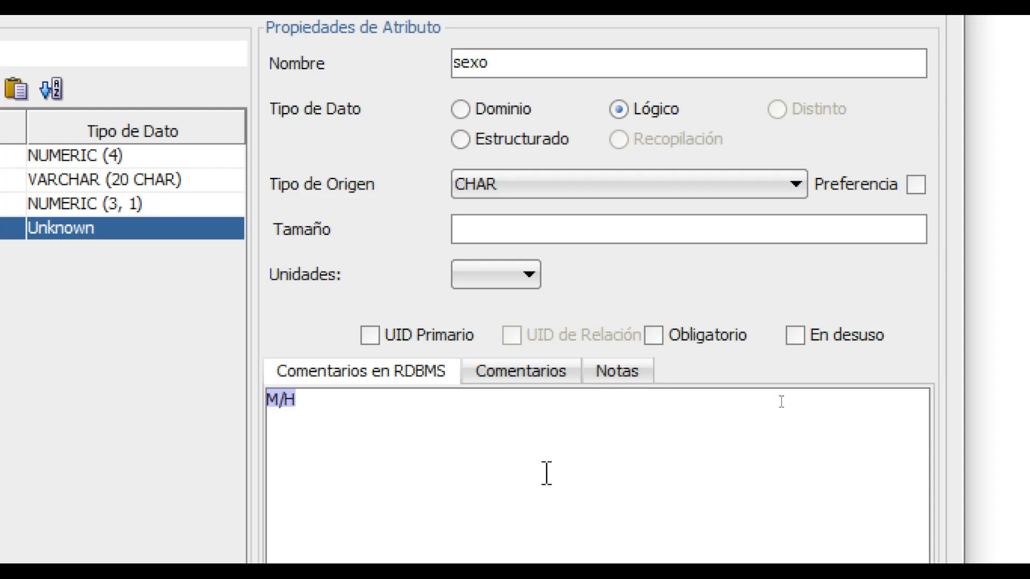
{"action": "key", "text": "End"}
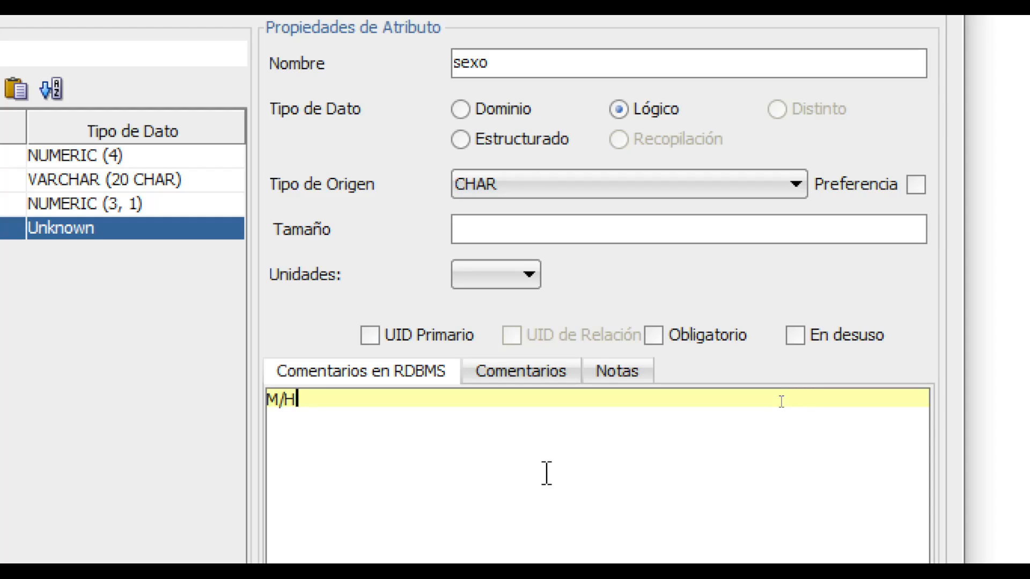
{"action": "key", "text": "BackSpace"}
{"action": "key", "text": "BackSpace"}
{"action": "key", "text": "BackSpace"}
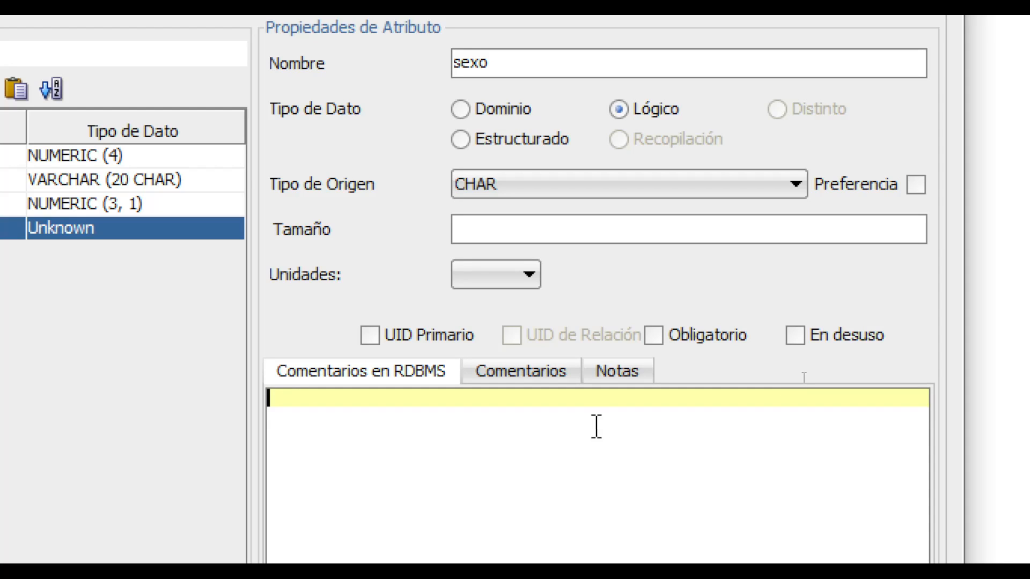
Set the size of the sexo attribute to 1 with CHAR units and apply it as mandatory (Obligatorio).
{"action": "left_click", "coordinate": [593, 228]}
{"action": "type", "text": "1"}
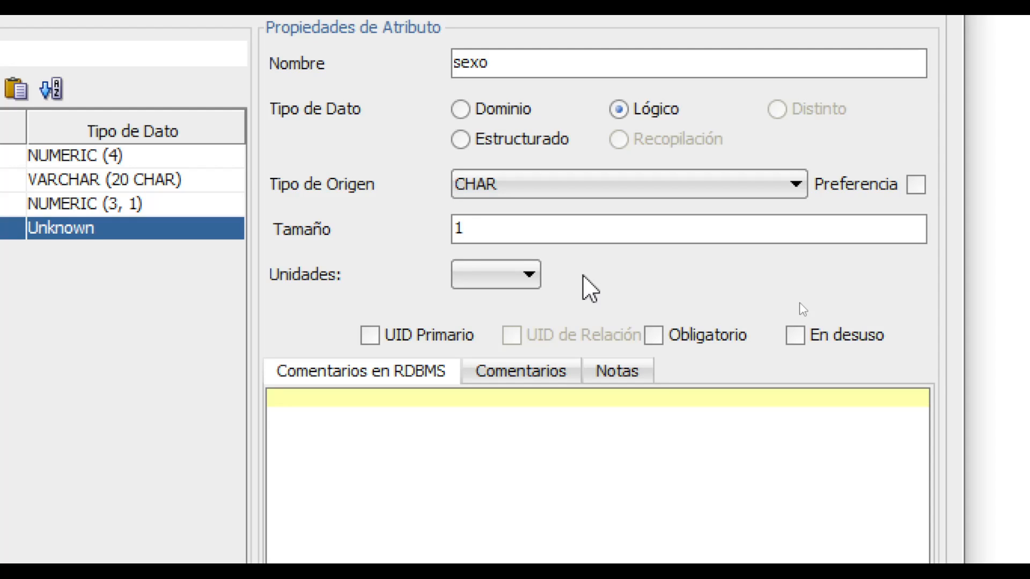
{"action": "left_click", "coordinate": [525, 273]}
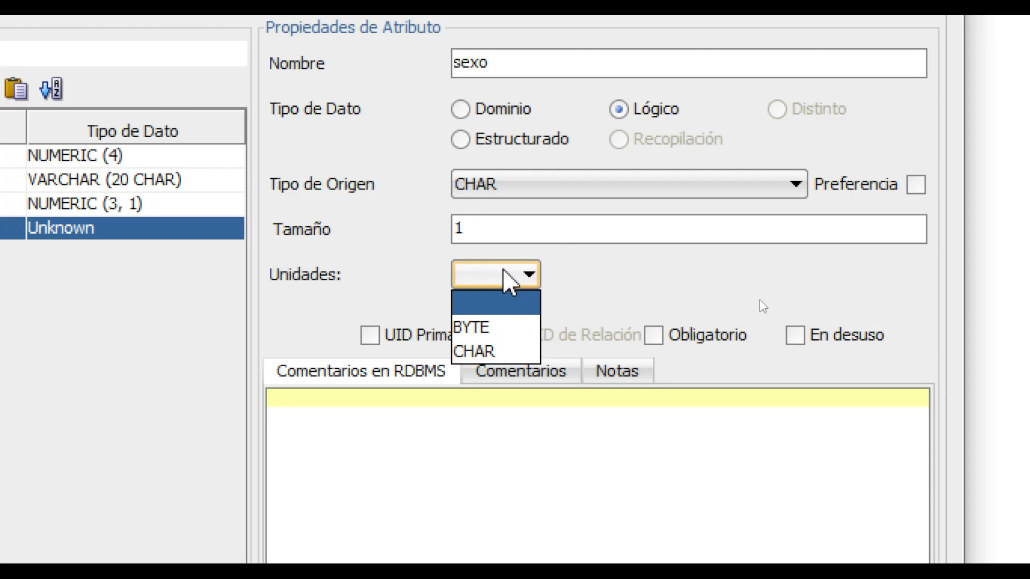
{"action": "left_click", "coordinate": [512, 335]}
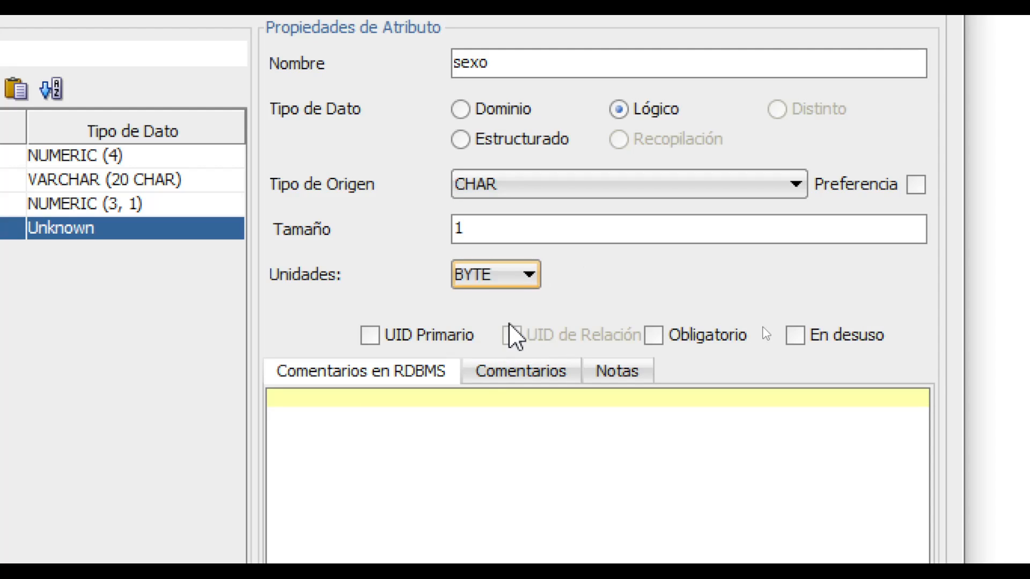
{"action": "left_click", "coordinate": [519, 494]}
{"action": "left_click", "coordinate": [530, 288]}
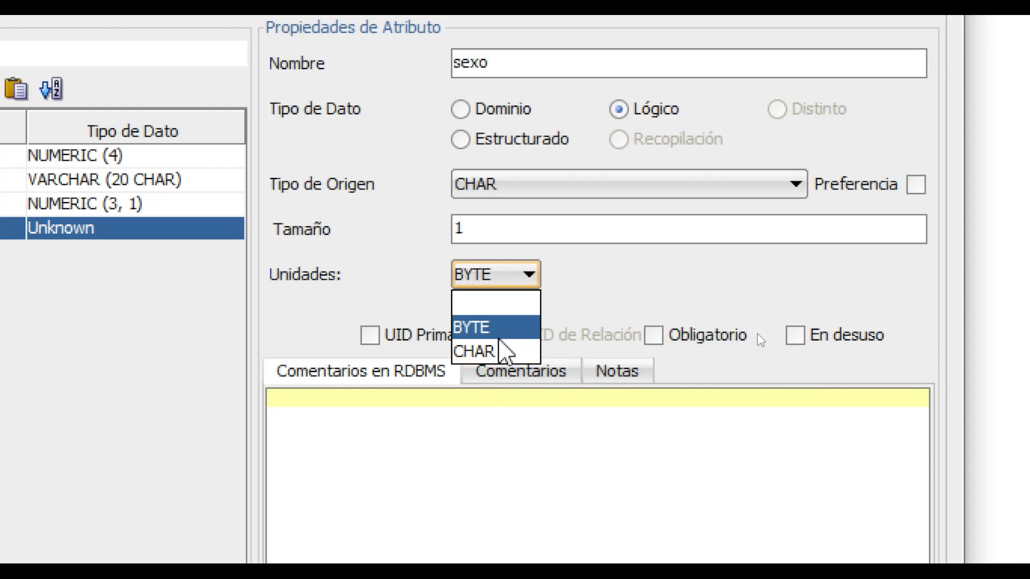
{"action": "left_click", "coordinate": [504, 350]}
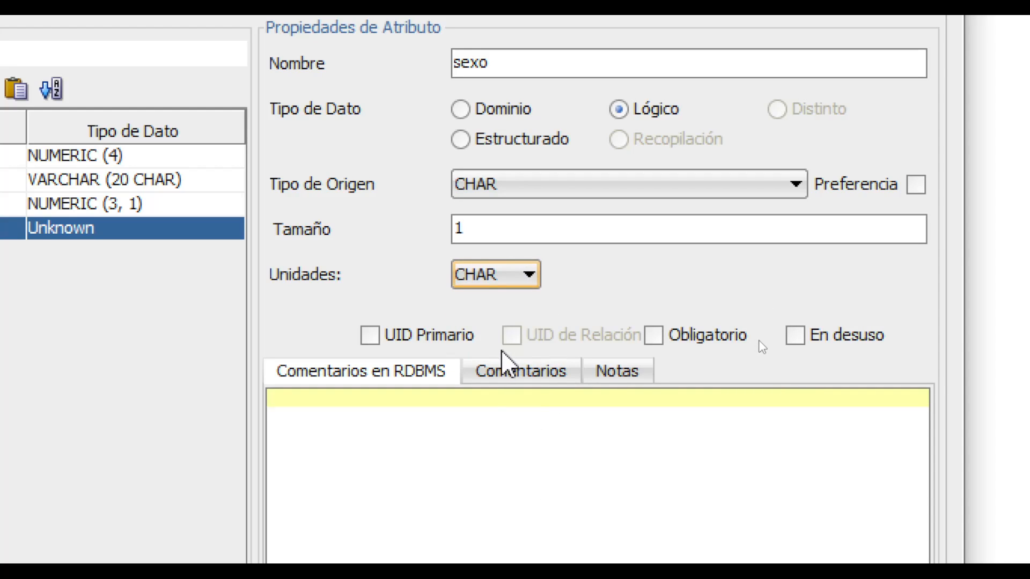
{"action": "left_click", "coordinate": [526, 279]}
{"action": "left_click", "coordinate": [519, 351]}
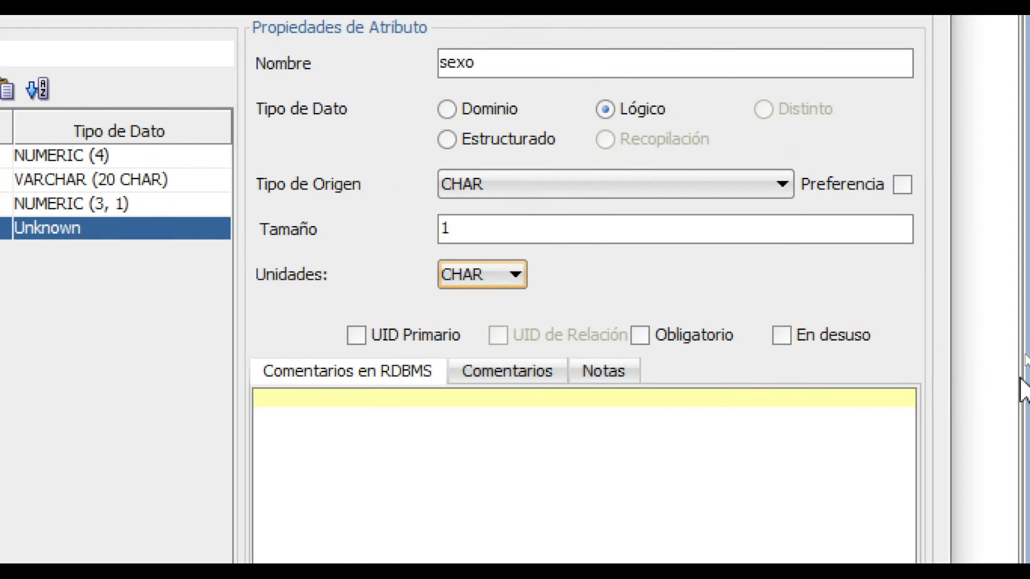
{"action": "left_click", "coordinate": [668, 348]}
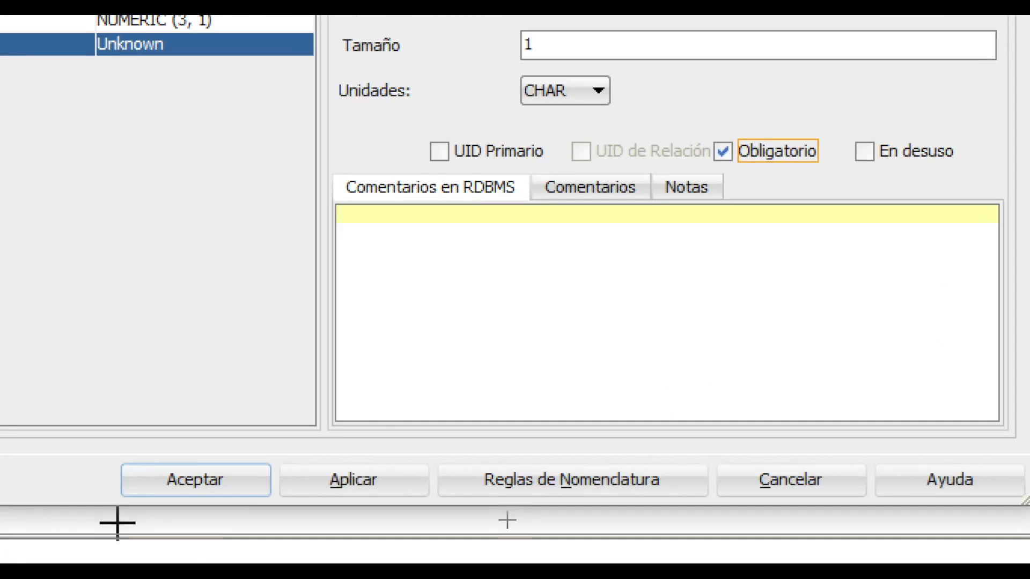
{"action": "left_click", "coordinate": [338, 485]}
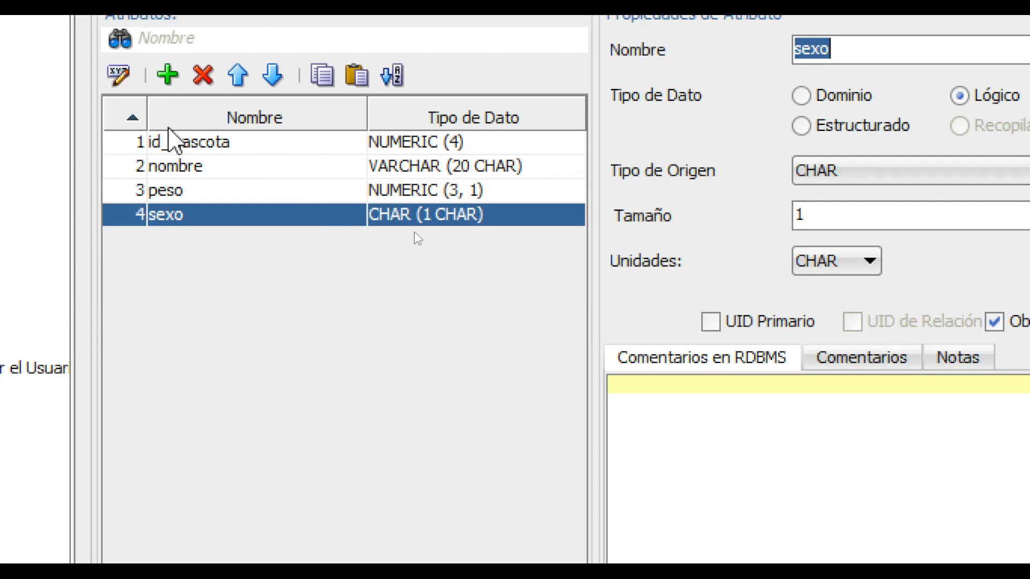
Add a fifth attribute named fecha_nacimiento.
{"action": "left_click", "coordinate": [167, 76]}
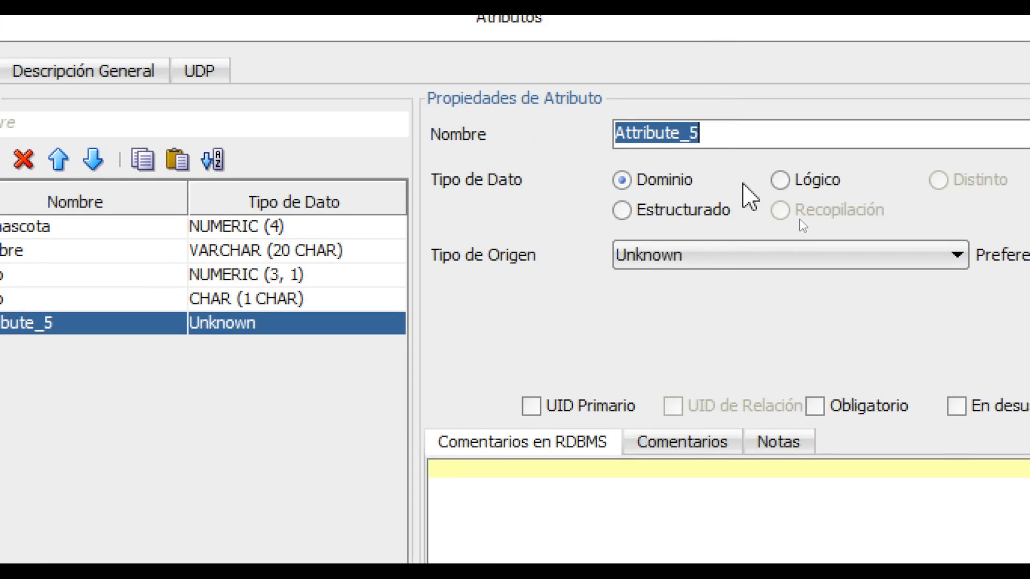
{"action": "type", "text": "fecha"}
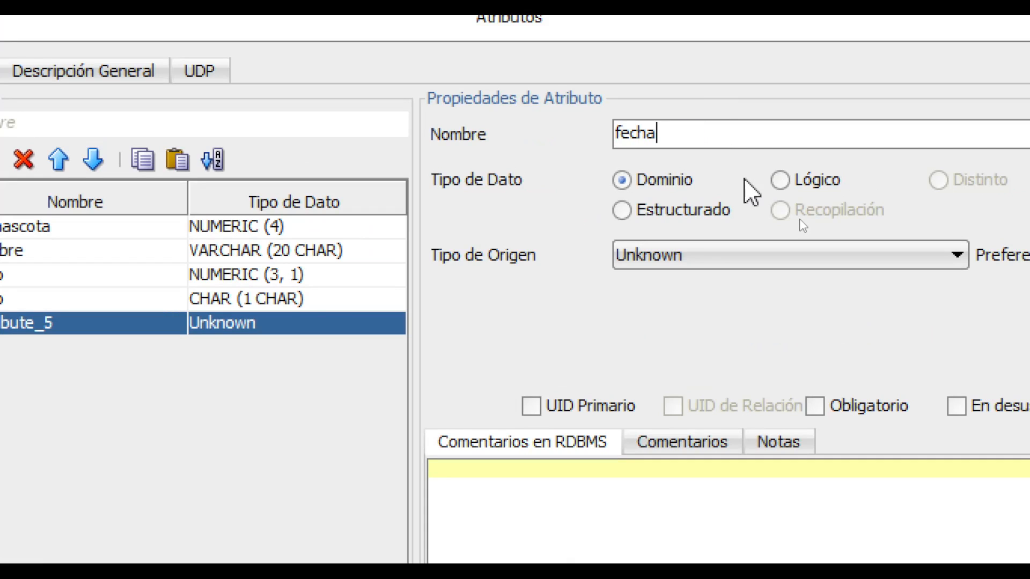
{"action": "type", "text": "_nacimiento"}
Remove the underscore from the name fecha_nacimiento, try a hyphen in its place and restore the underscore.
{"action": "key", "text": "Left"}
{"action": "key", "text": "Left"}
{"action": "key", "text": "Left"}
{"action": "key", "text": "Left"}
{"action": "key", "text": "Left"}
{"action": "key", "text": "Left"}
{"action": "key", "text": "Left"}
{"action": "key", "text": "Left"}
{"action": "key", "text": "Left"}
{"action": "key", "text": "Left"}
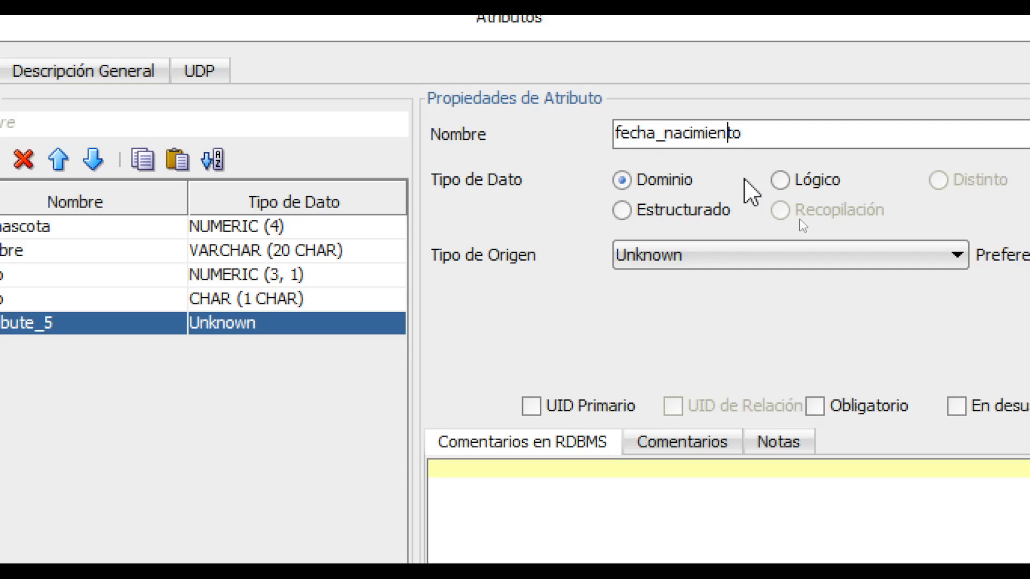
{"action": "key", "text": "BackSpace"}
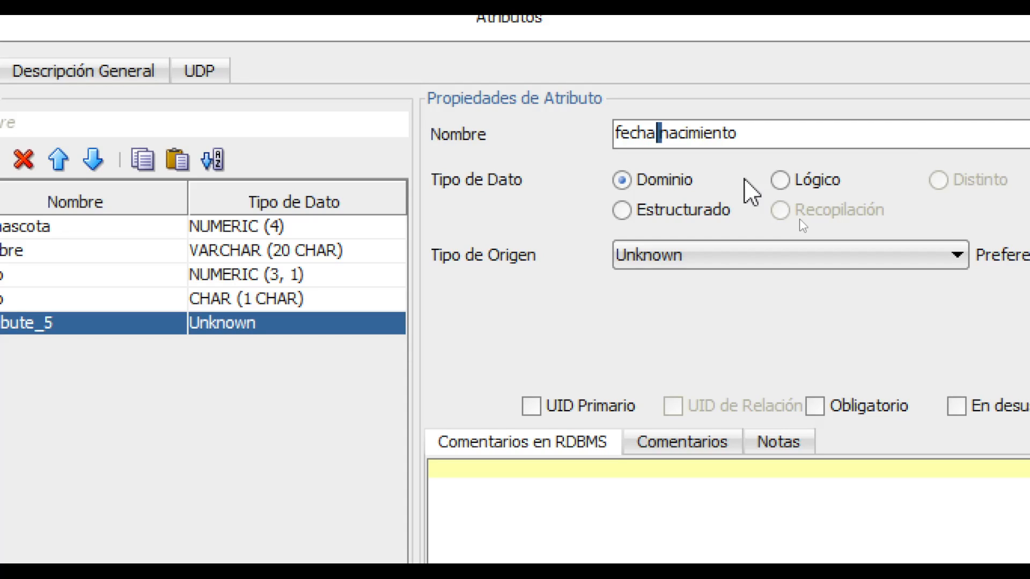
{"action": "key", "text": "Delete"}
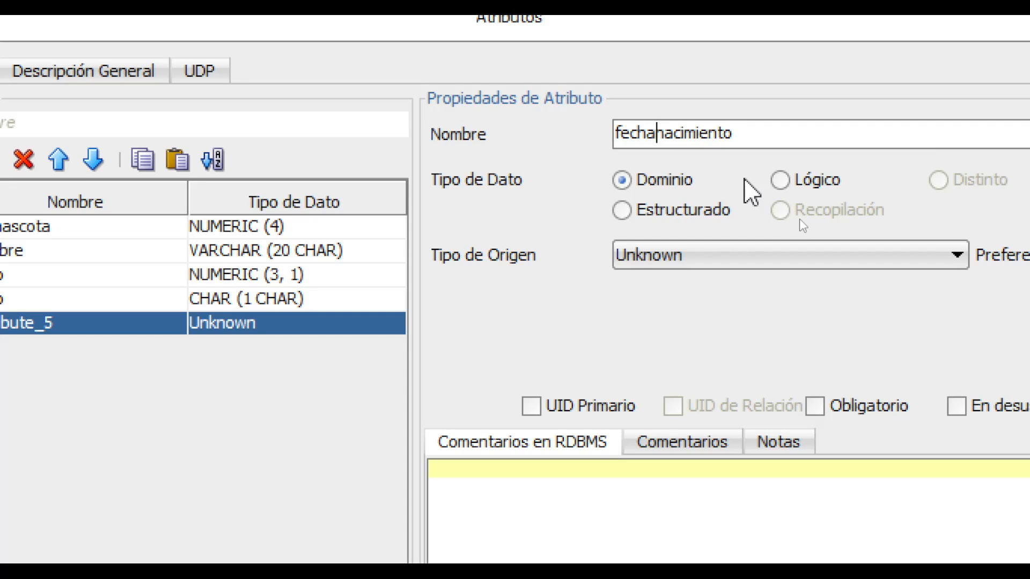
{"action": "type", "text": "-"}
{"action": "key", "text": "BackSpace"}
{"action": "type", "text": "_"}
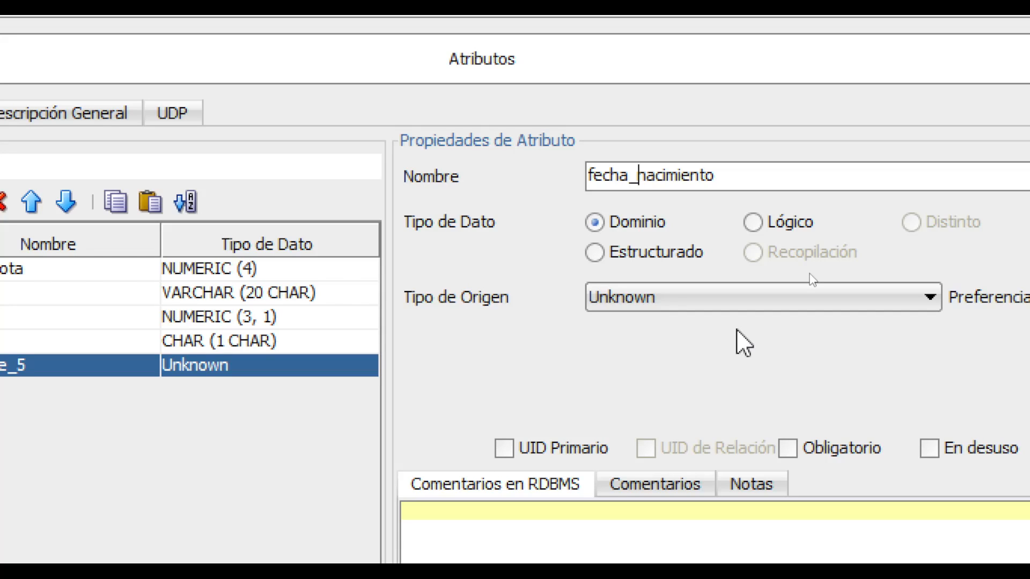
Set the fecha_nacimiento attribute to the logical (Lógico) data type Date and apply it as mandatory (Obligatorio).
{"action": "left_click", "coordinate": [768, 221]}
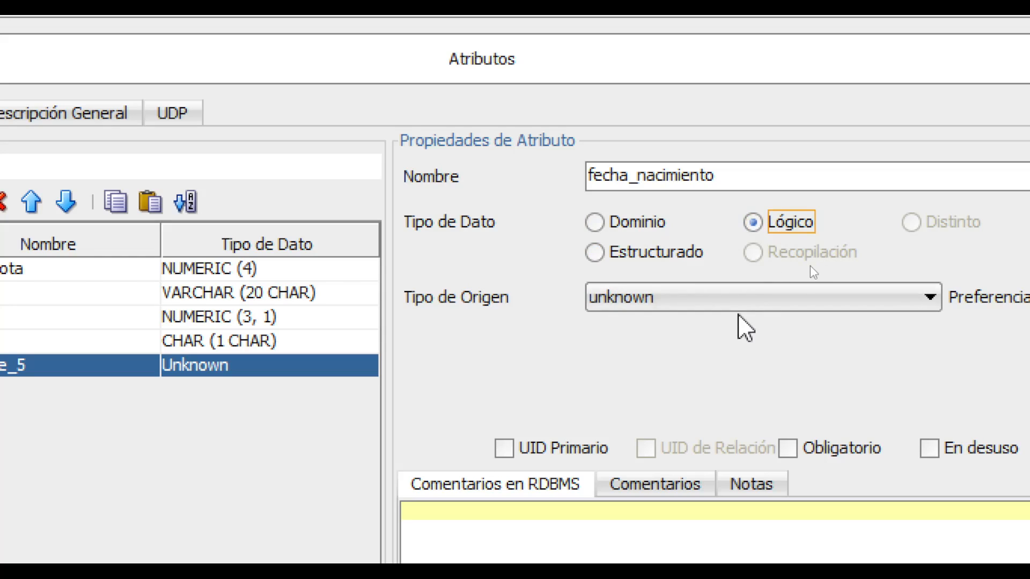
{"action": "left_click", "coordinate": [755, 303]}
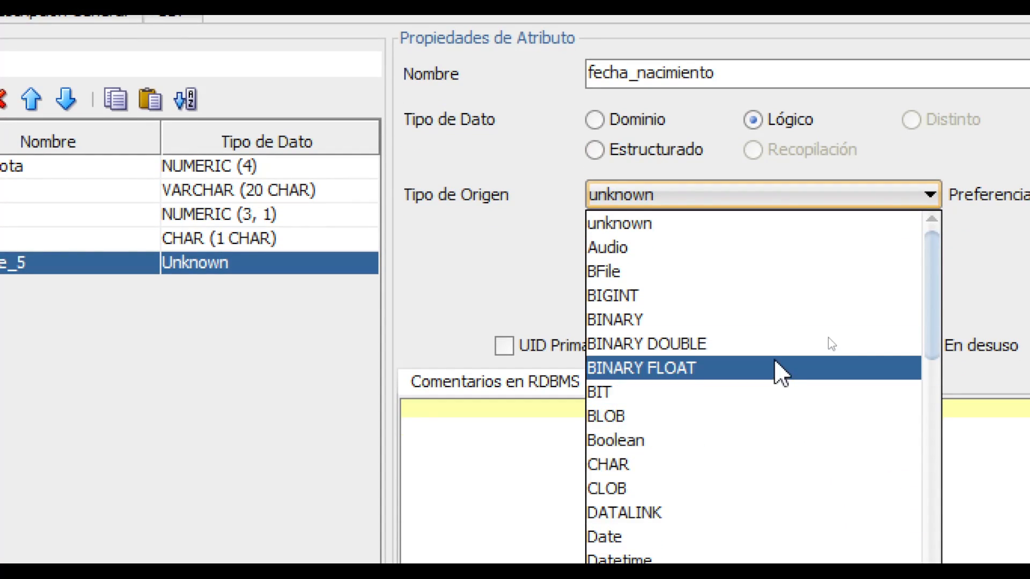
{"action": "scroll", "coordinate": [780, 349], "scroll_direction": "down", "scroll_amount": 2}
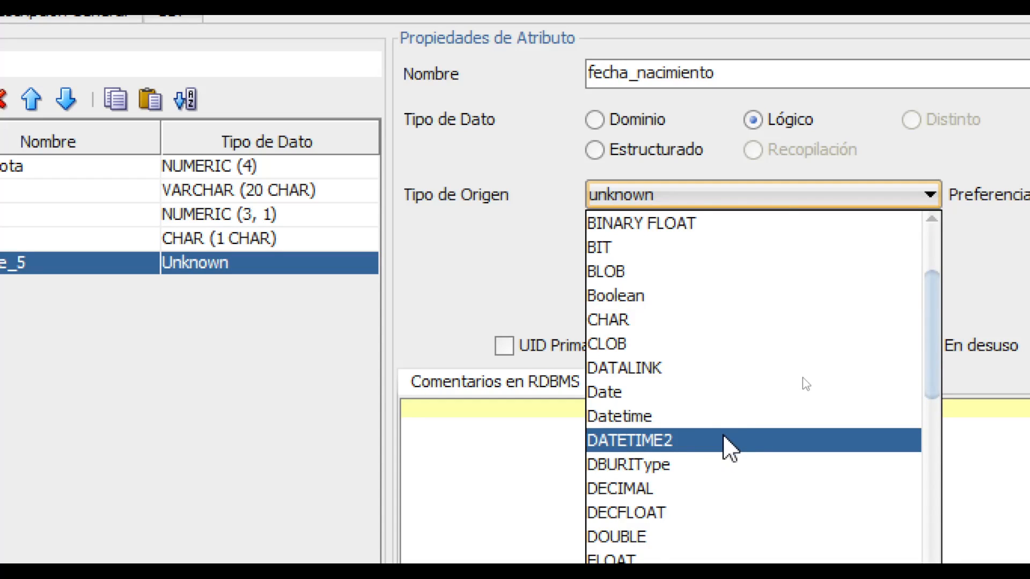
{"action": "scroll", "coordinate": [728, 429], "scroll_direction": "down", "scroll_amount": 10}
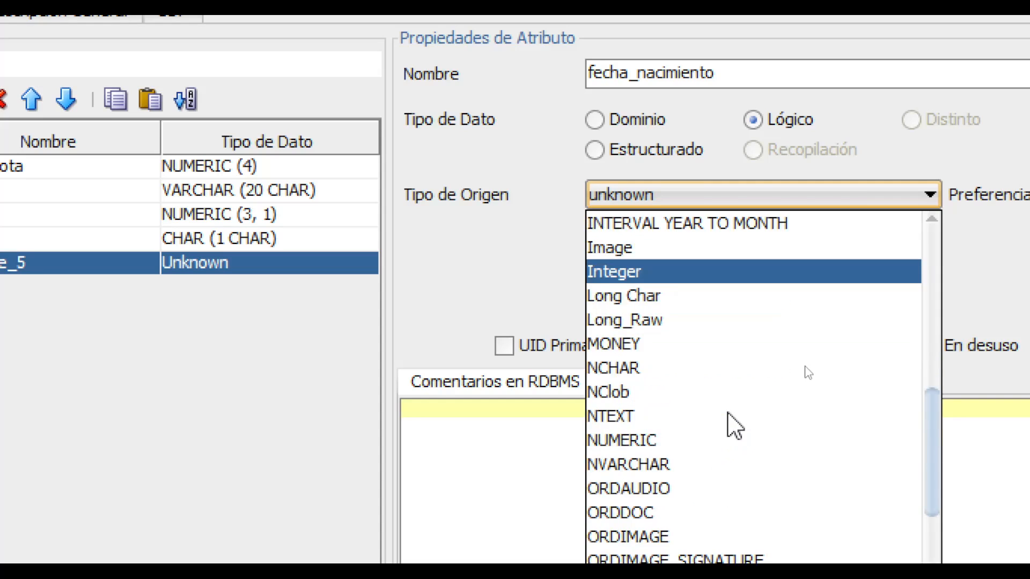
{"action": "scroll", "coordinate": [729, 414], "scroll_direction": "down", "scroll_amount": 2}
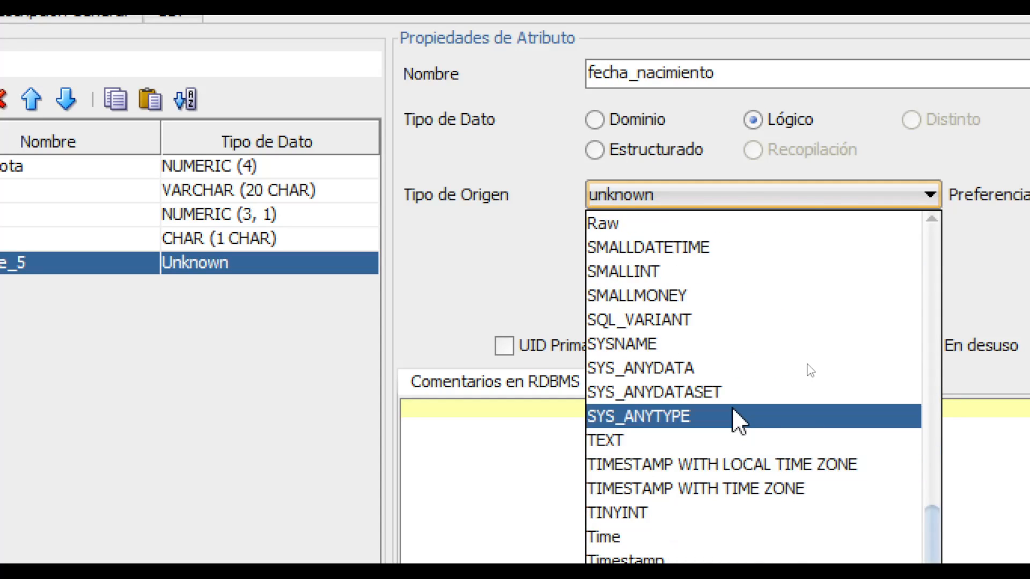
{"action": "scroll", "coordinate": [735, 413], "scroll_direction": "up", "scroll_amount": 9}
{"action": "scroll", "coordinate": [740, 424], "scroll_direction": "up", "scroll_amount": 1}
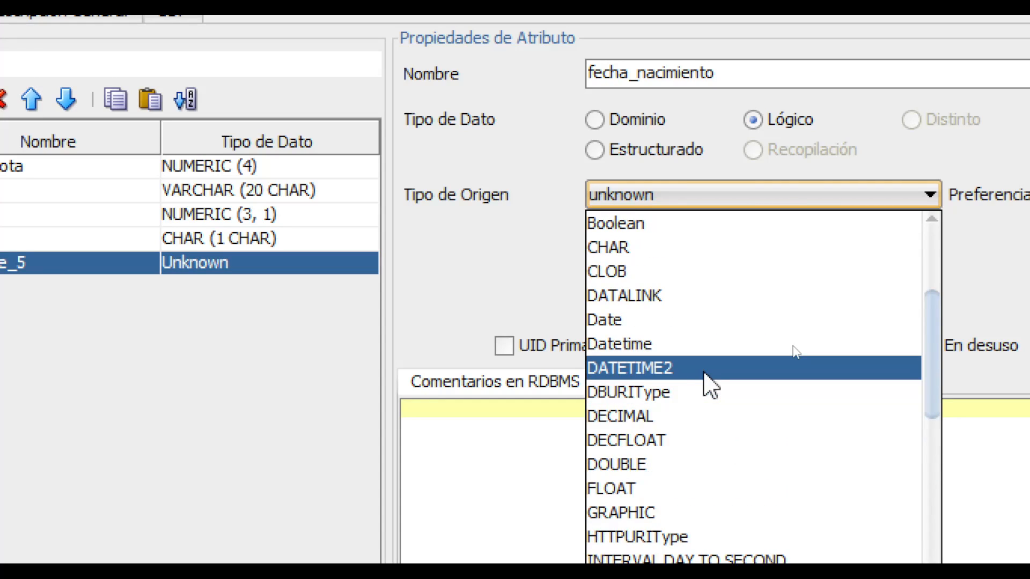
{"action": "left_click", "coordinate": [692, 321]}
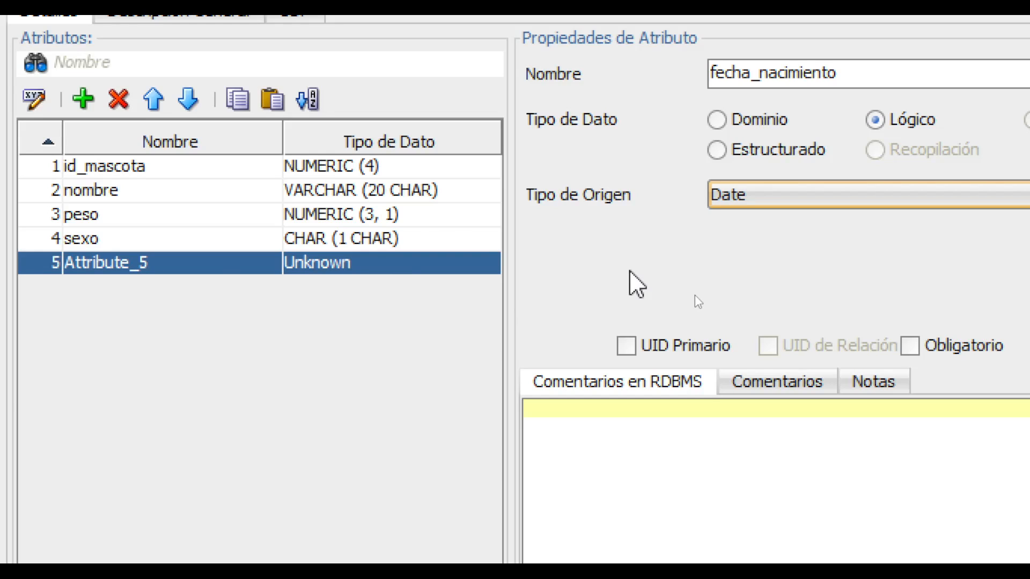
{"action": "left_click", "coordinate": [940, 347]}
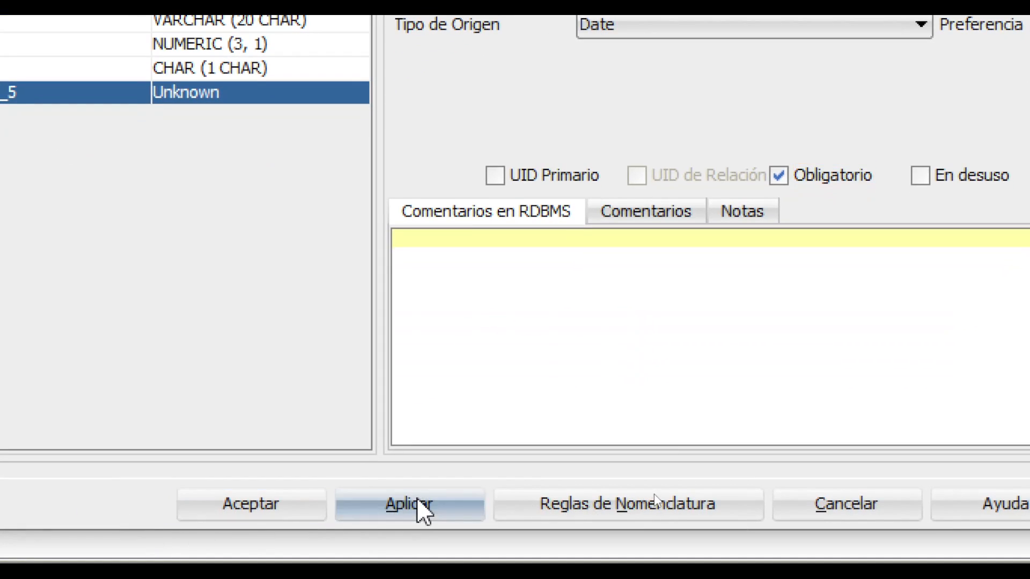
{"action": "left_click", "coordinate": [418, 504]}
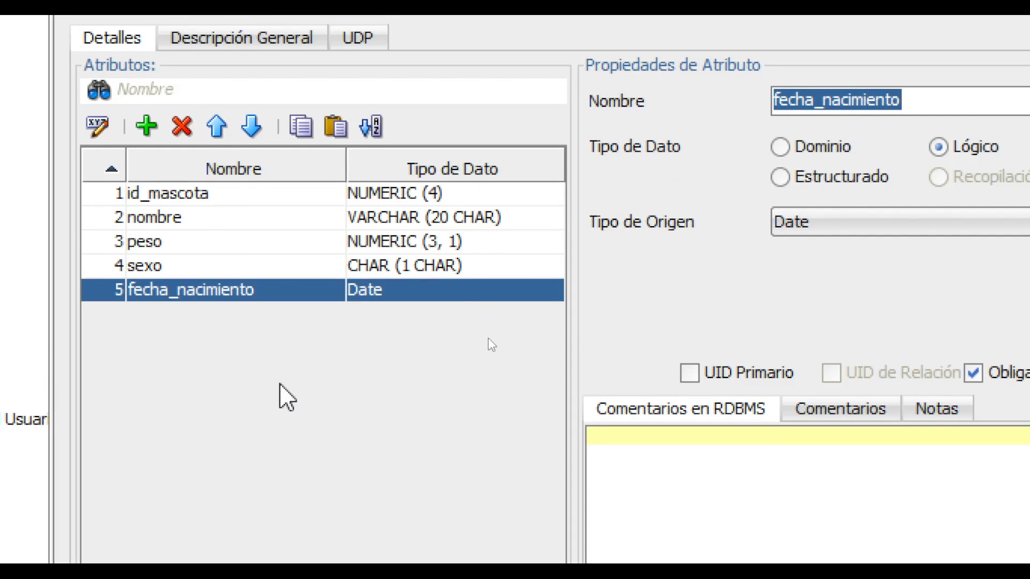
Add a sixth attribute named observaciones and give it the logical (Lógico) data type VARCHAR.
{"action": "left_click", "coordinate": [147, 128]}
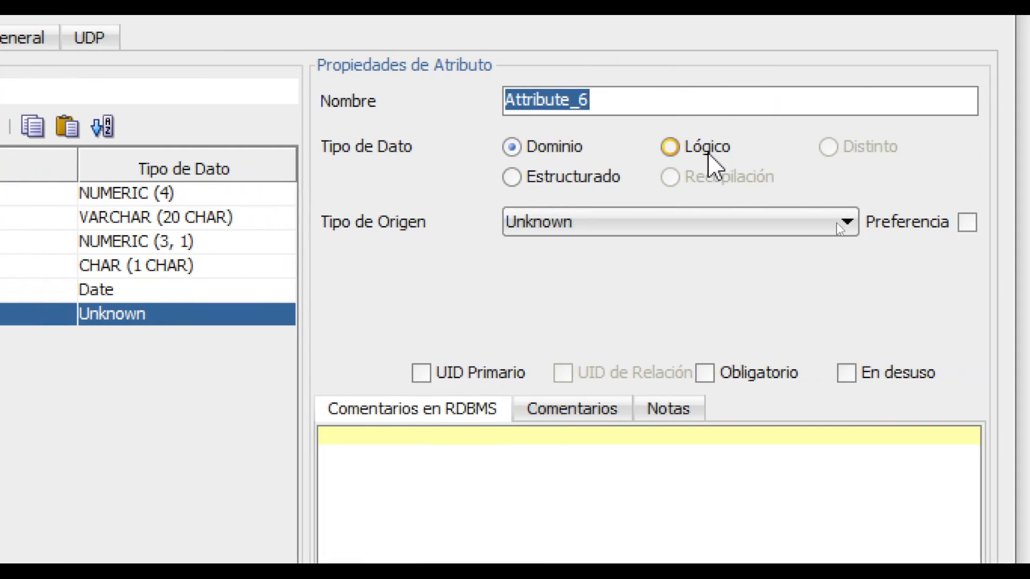
{"action": "type", "text": "observaciones"}
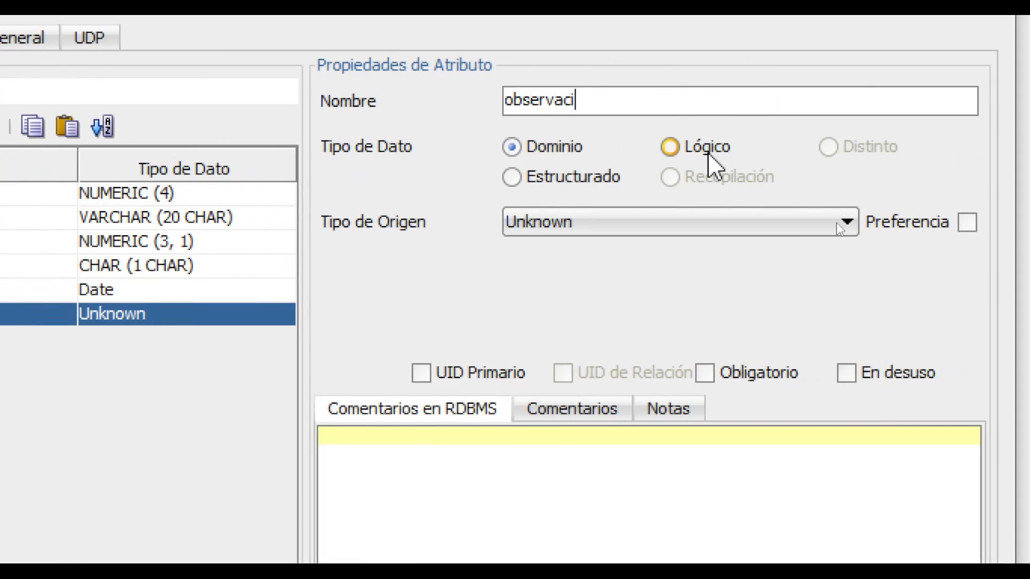
{"action": "left_click", "coordinate": [692, 154]}
{"action": "left_click", "coordinate": [666, 226]}
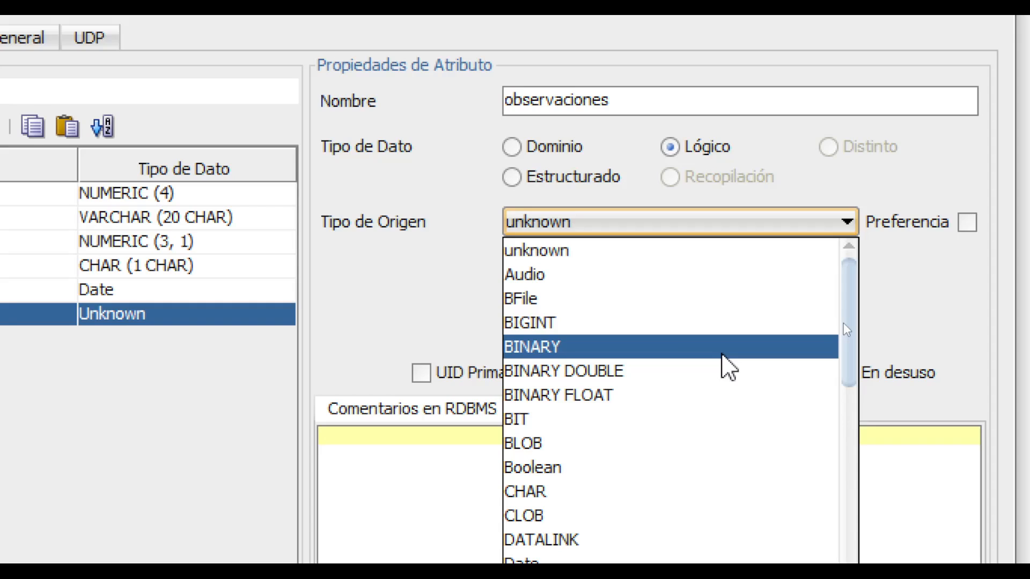
{"action": "scroll", "coordinate": [703, 416], "scroll_direction": "down", "scroll_amount": 12}
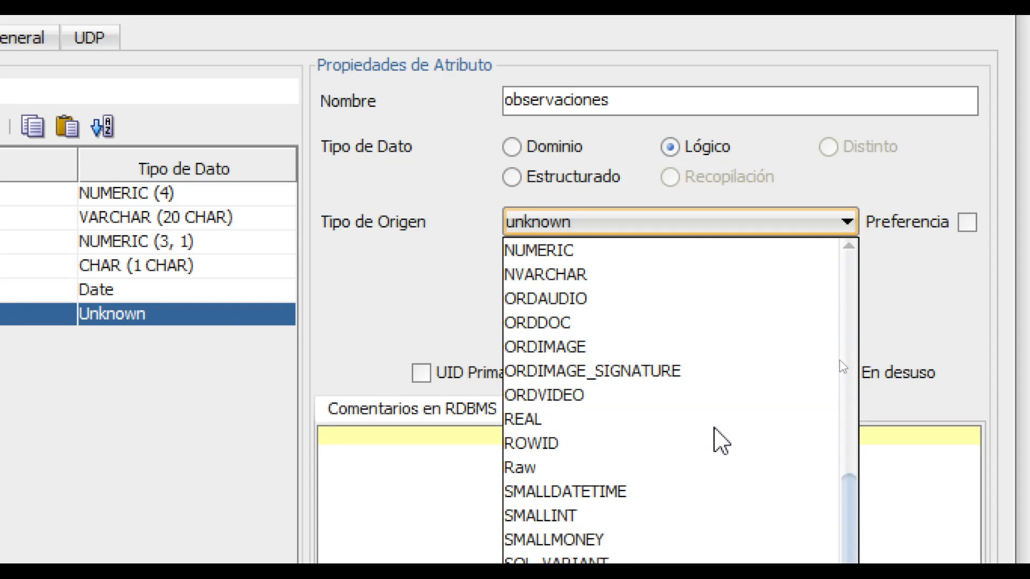
{"action": "scroll", "coordinate": [719, 443], "scroll_direction": "down", "scroll_amount": 4}
{"action": "scroll", "coordinate": [714, 445], "scroll_direction": "down", "scroll_amount": 2}
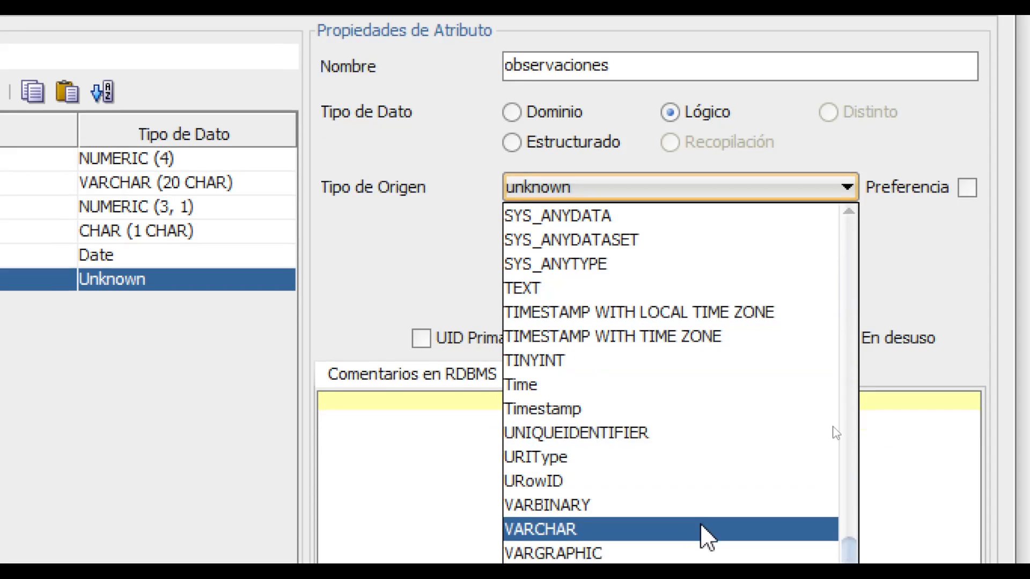
{"action": "left_click", "coordinate": [702, 530]}
Set the size (Tamaño) of the observaciones attribute to 100.
{"action": "left_click", "coordinate": [555, 225]}
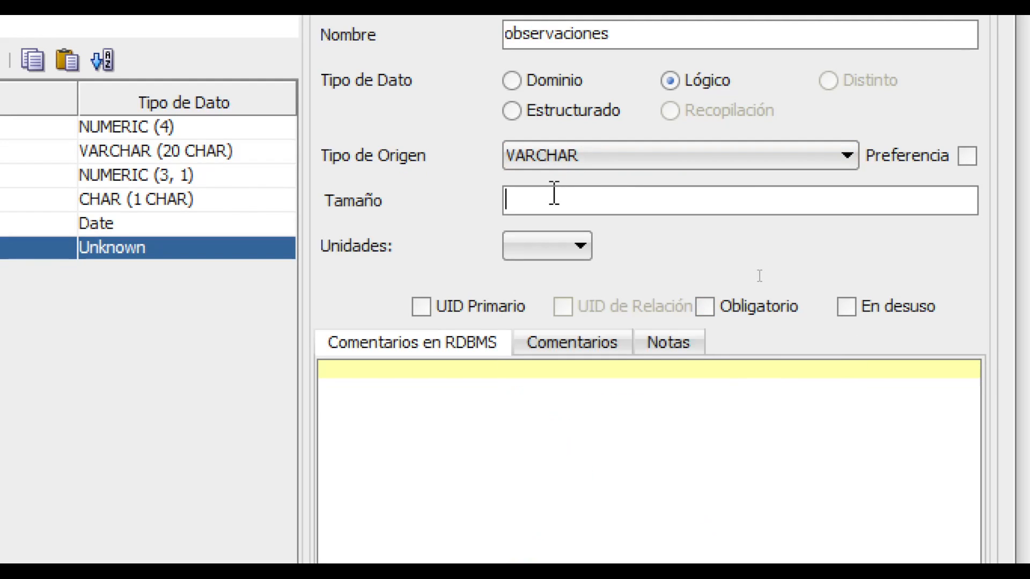
{"action": "type", "text": "10"}
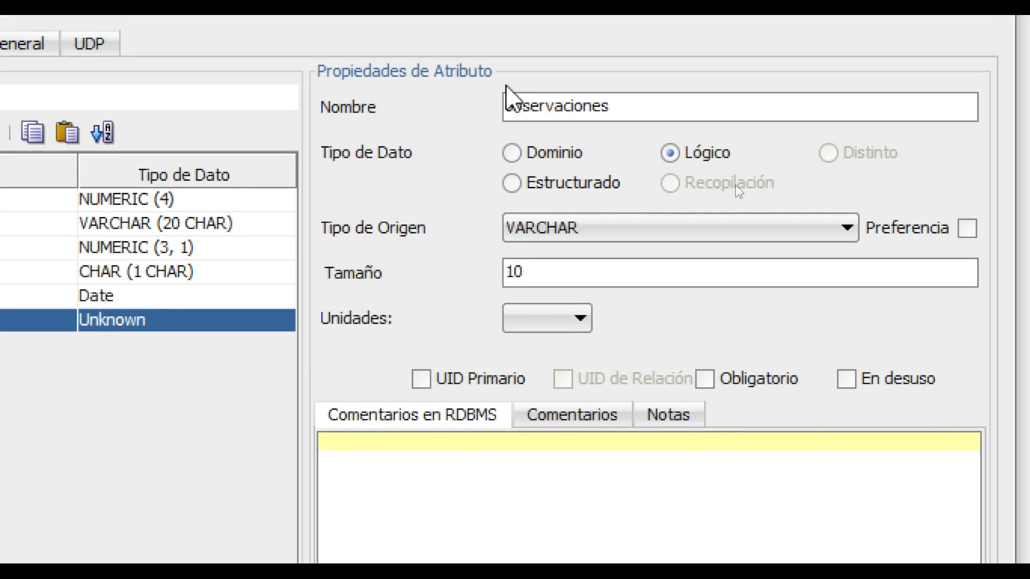
{"action": "left_click", "coordinate": [561, 490]}
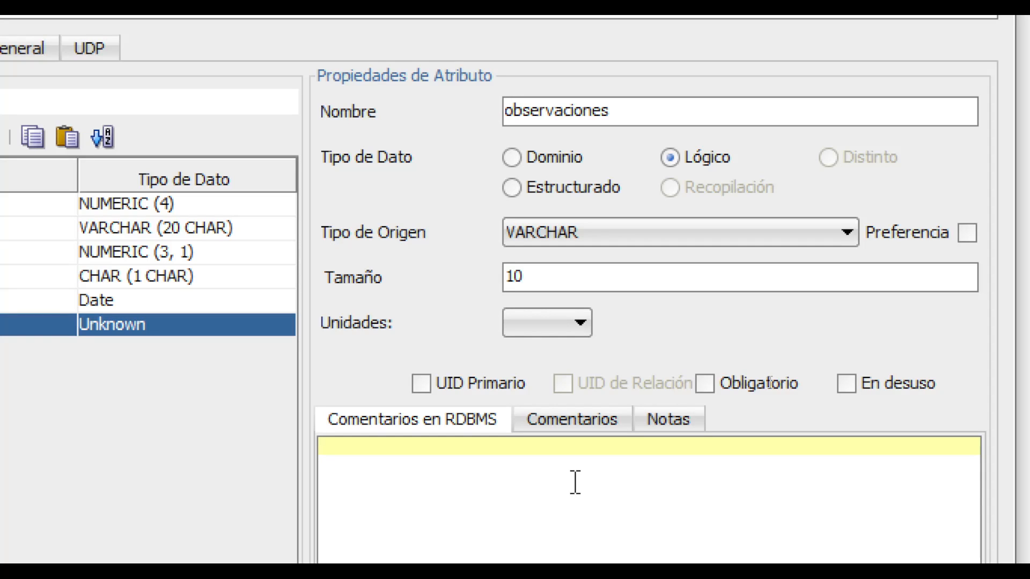
{"action": "left_click", "coordinate": [731, 282]}
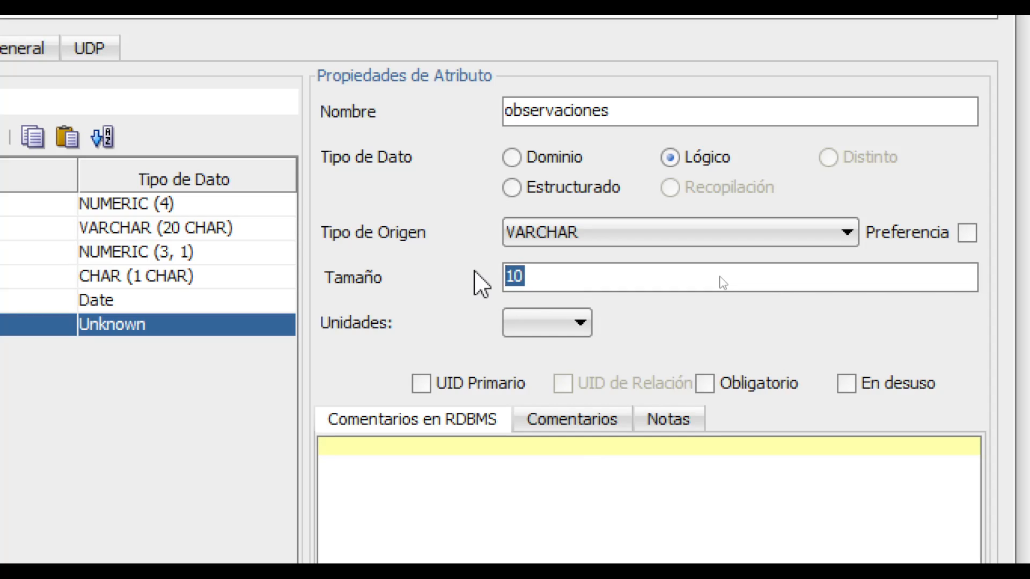
{"action": "type", "text": "100"}
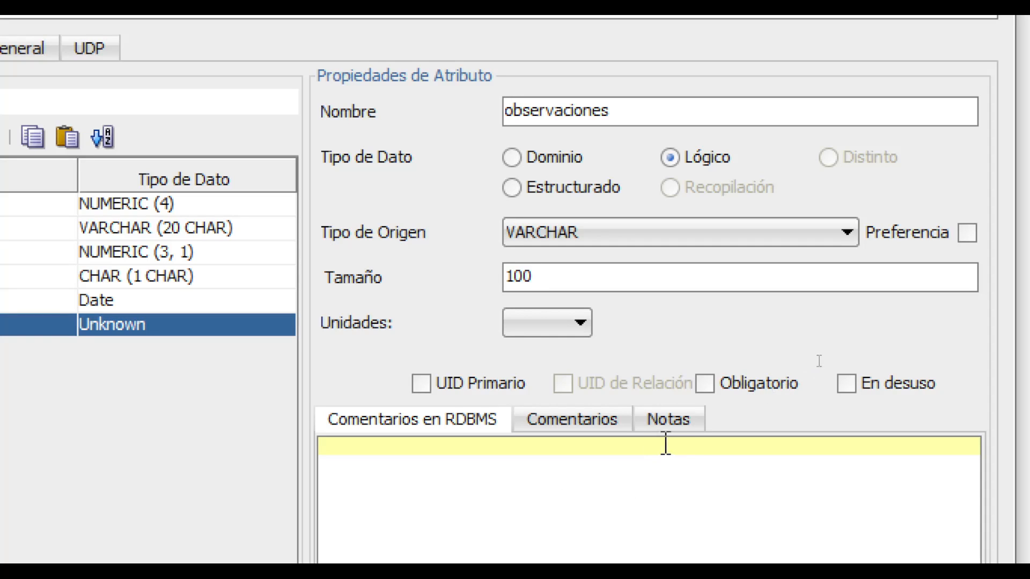
Leave observaciones non-mandatory with Obligatorio unchecked, set its units (Unidades) to CHAR and apply the attribute.
{"action": "left_click", "coordinate": [730, 388]}
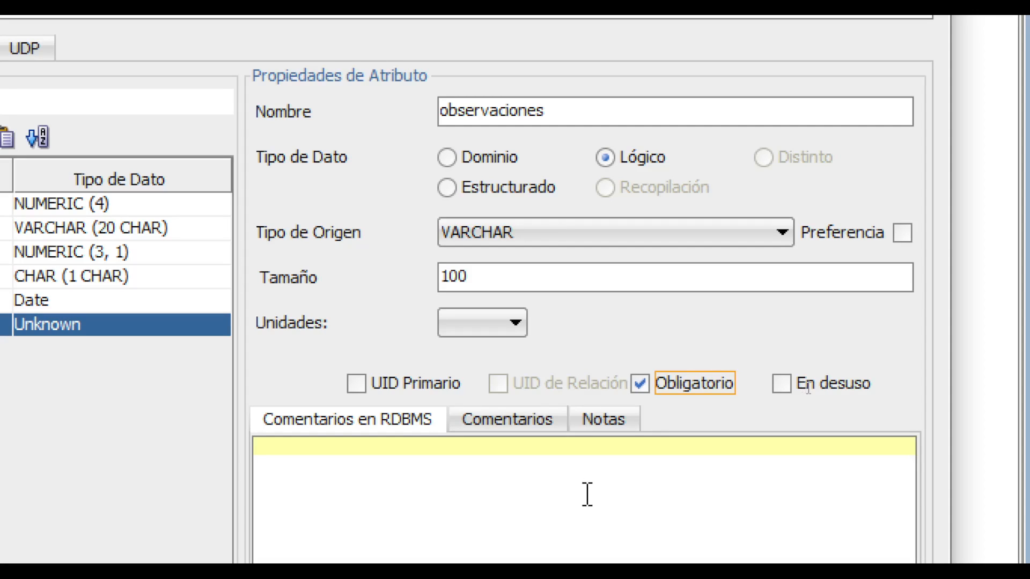
{"action": "left_click", "coordinate": [651, 389]}
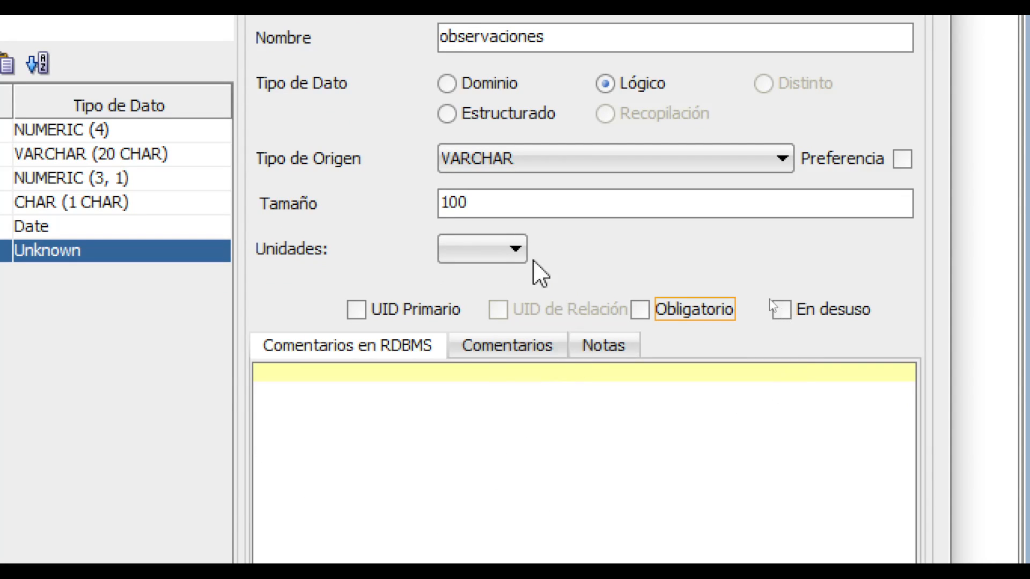
{"action": "left_click", "coordinate": [471, 248]}
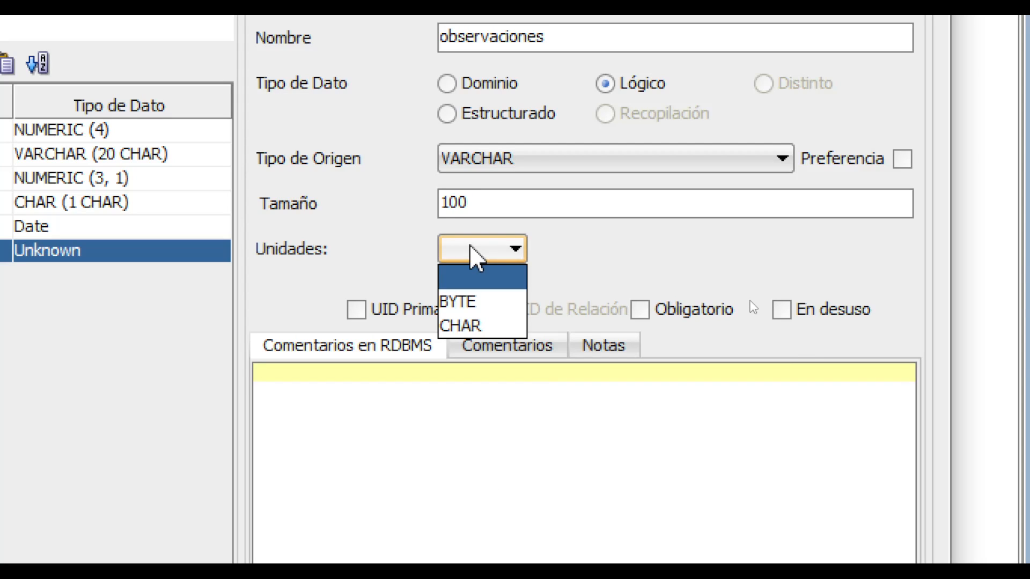
{"action": "left_click", "coordinate": [488, 326]}
{"action": "left_click", "coordinate": [456, 433]}
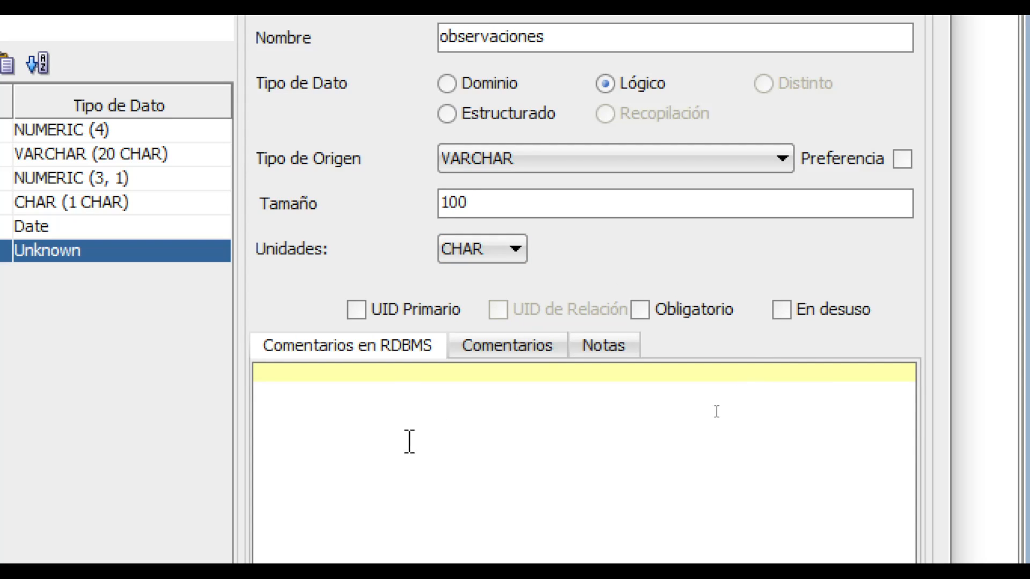
{"action": "left_click", "coordinate": [282, 518]}
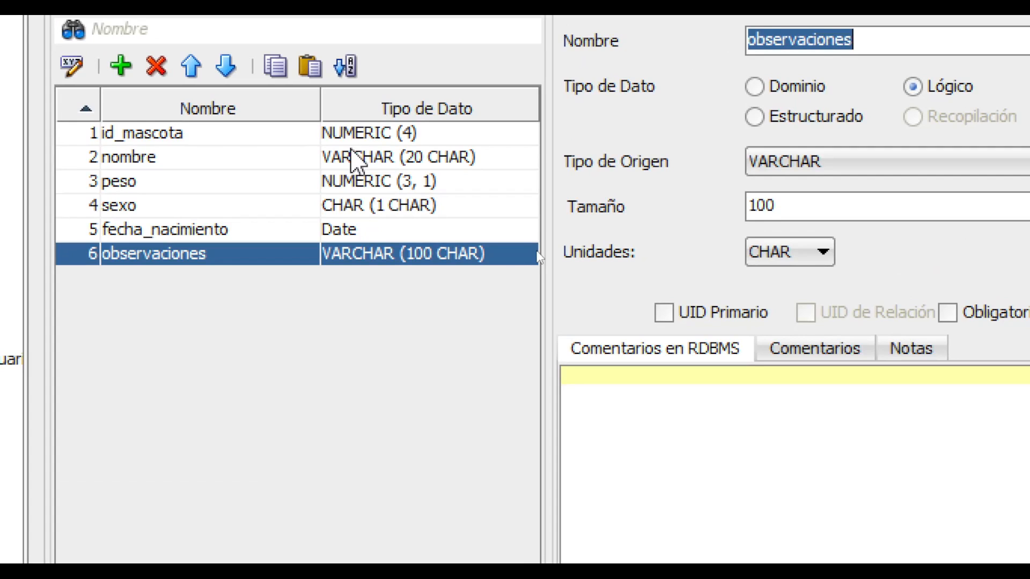
Review the settings of each attribute from id_mascota to observaciones and accept the entity's properties.
{"action": "left_click", "coordinate": [204, 137]}
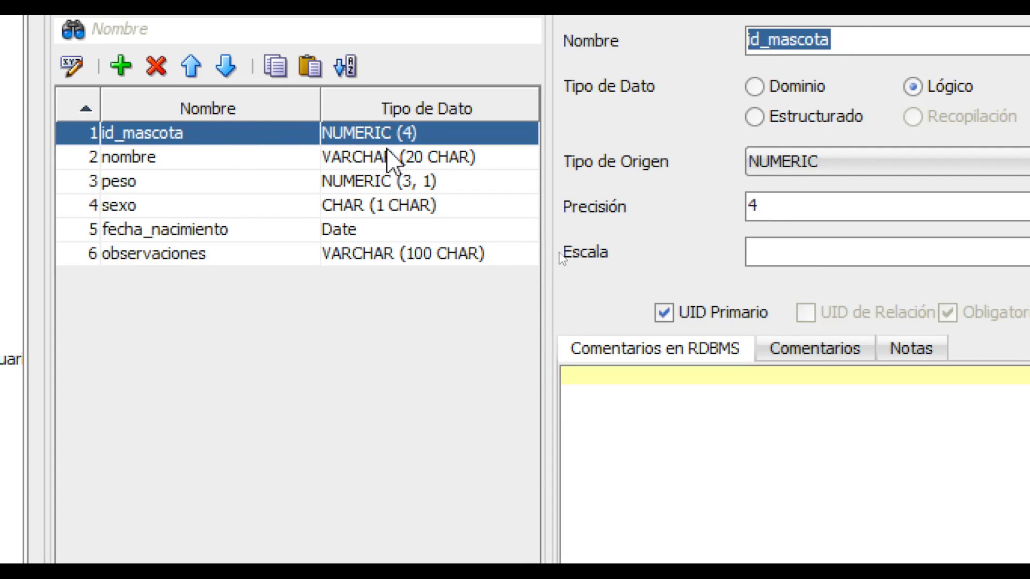
{"action": "left_click", "coordinate": [412, 157]}
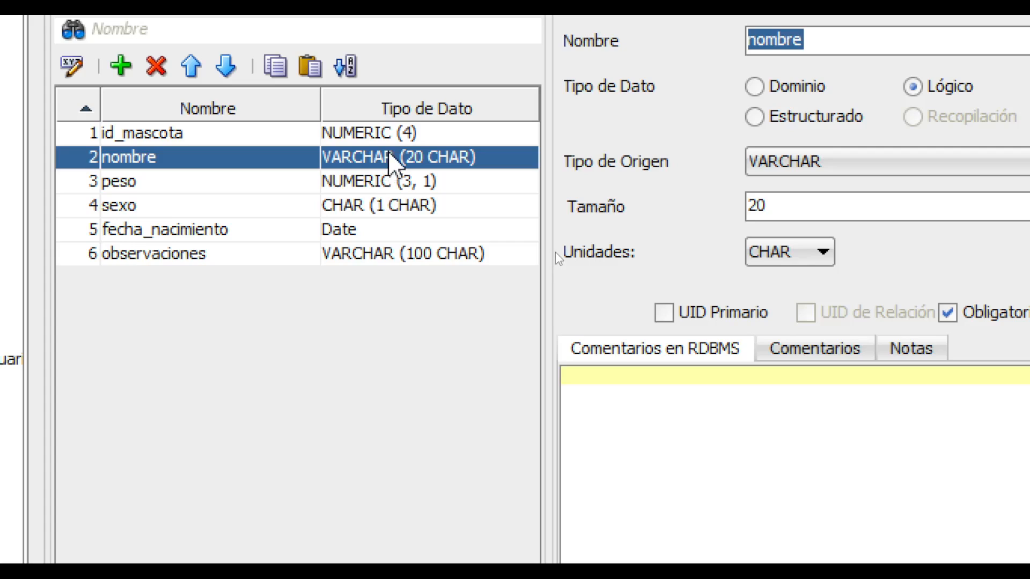
{"action": "left_click", "coordinate": [369, 183]}
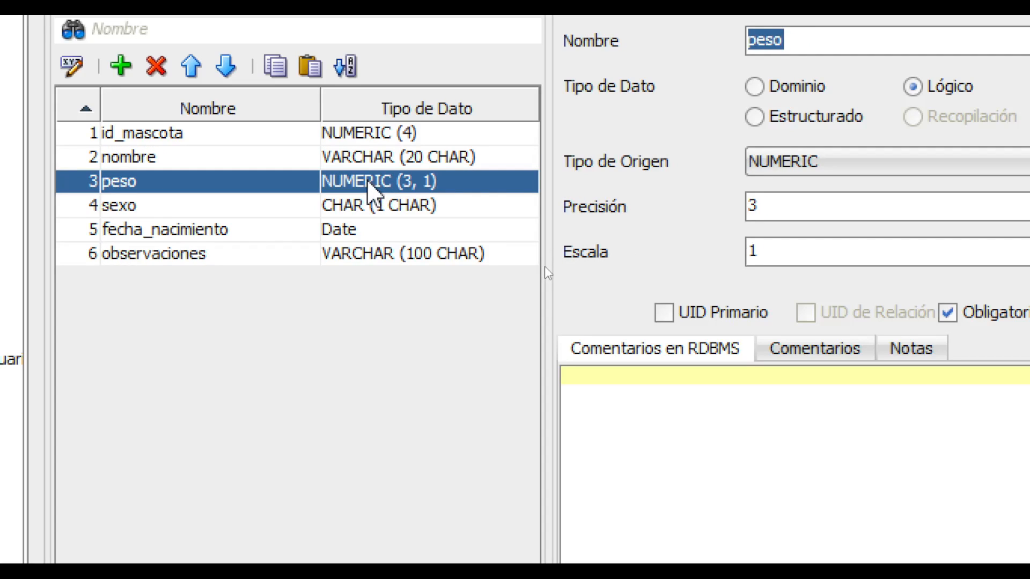
{"action": "left_click", "coordinate": [400, 207]}
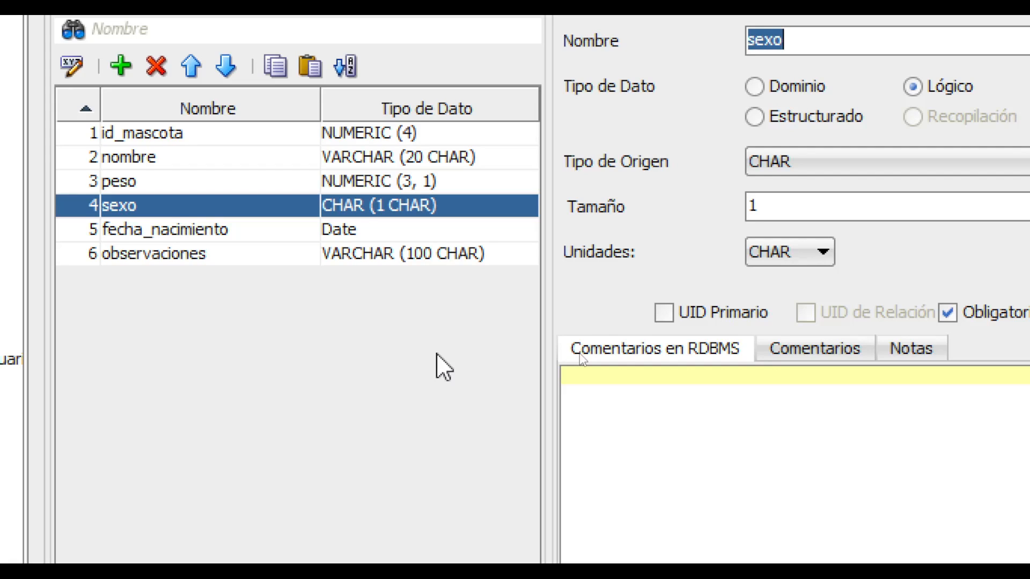
{"action": "left_click", "coordinate": [374, 232]}
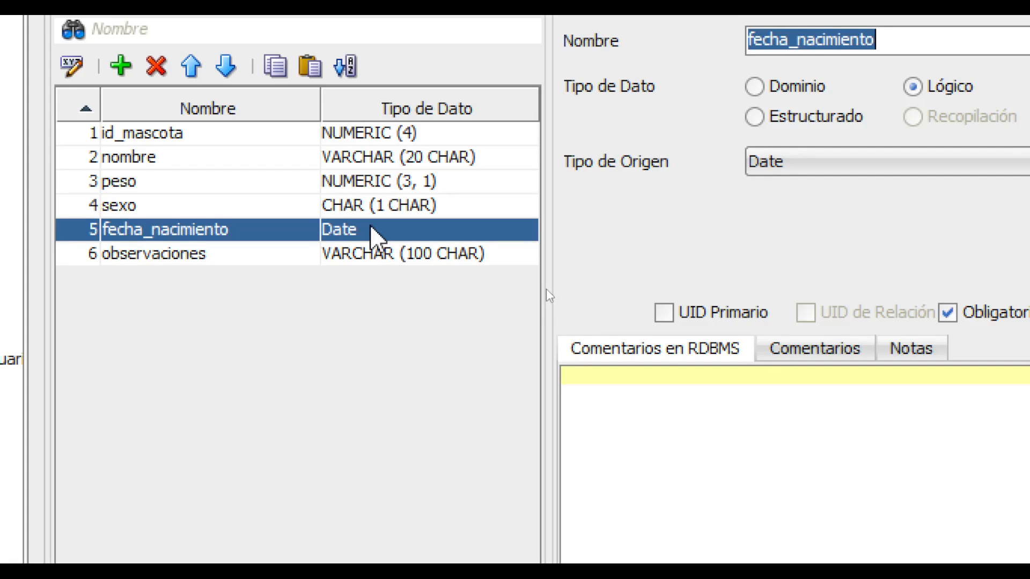
{"action": "left_click", "coordinate": [360, 257]}
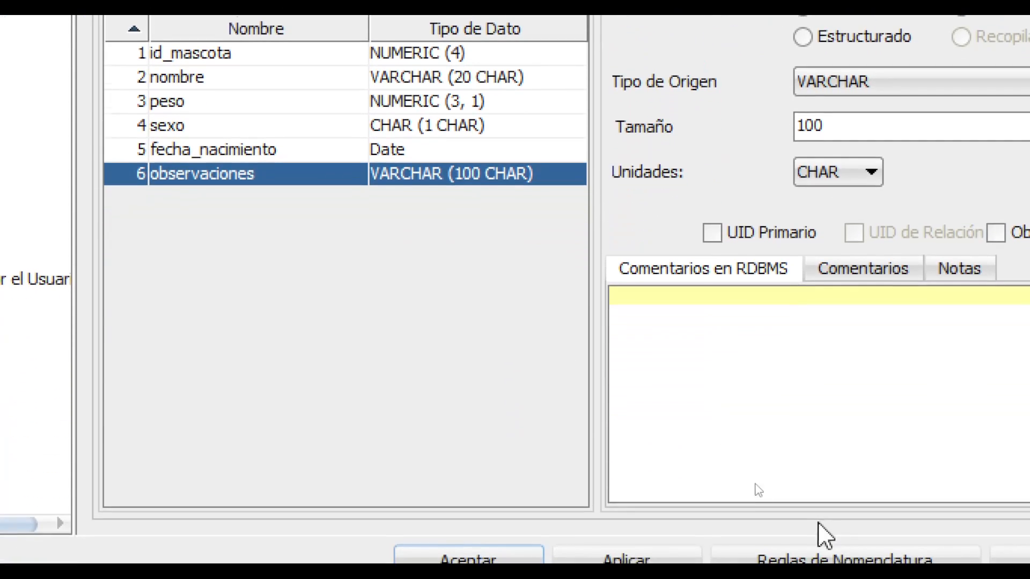
{"action": "left_click", "coordinate": [485, 560]}
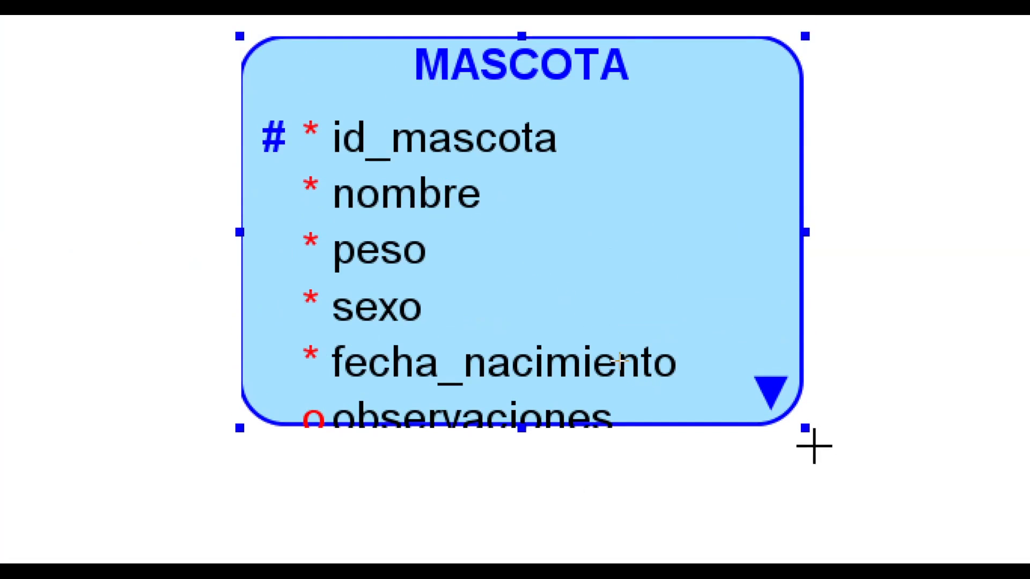
Enlarge the MASCOTA entity box until all six attributes fit inside it and adjust its place in the diagram.
{"action": "left_click_drag", "start_coordinate": [807, 428], "coordinate": [882, 459]}
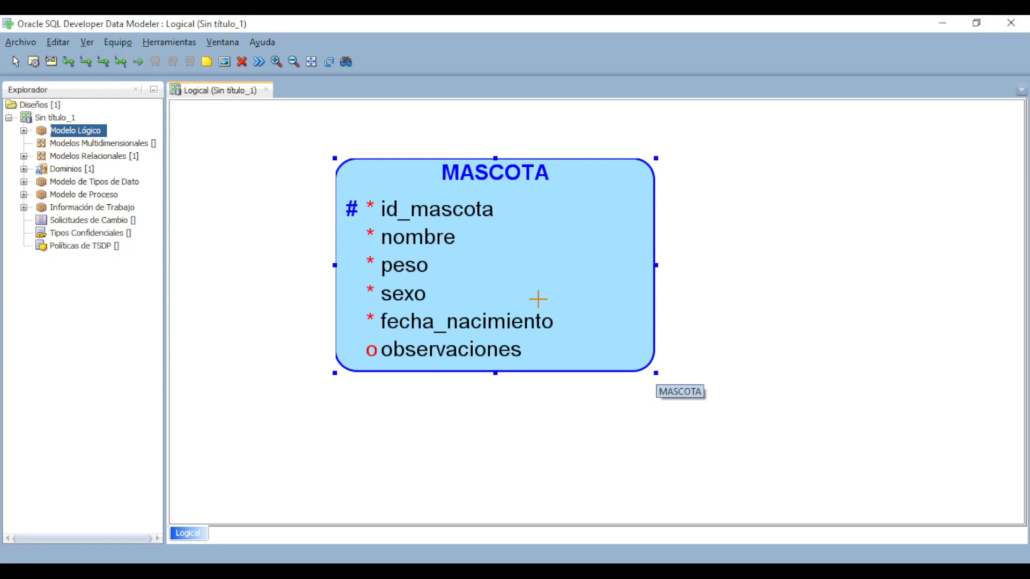
{"action": "left_click_drag", "start_coordinate": [645, 316], "coordinate": [718, 316]}
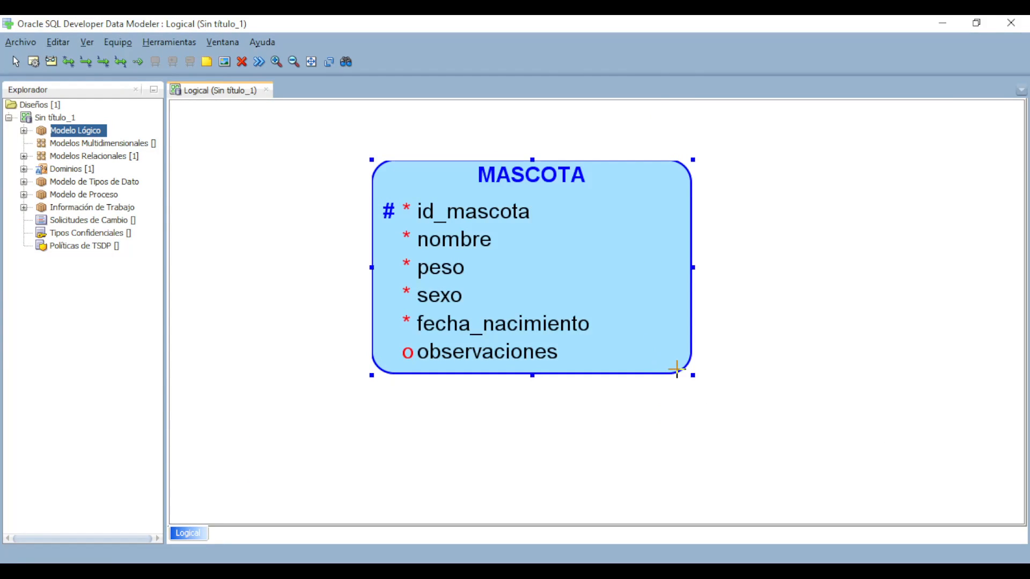
{"action": "left_click_drag", "start_coordinate": [693, 375], "coordinate": [699, 386]}
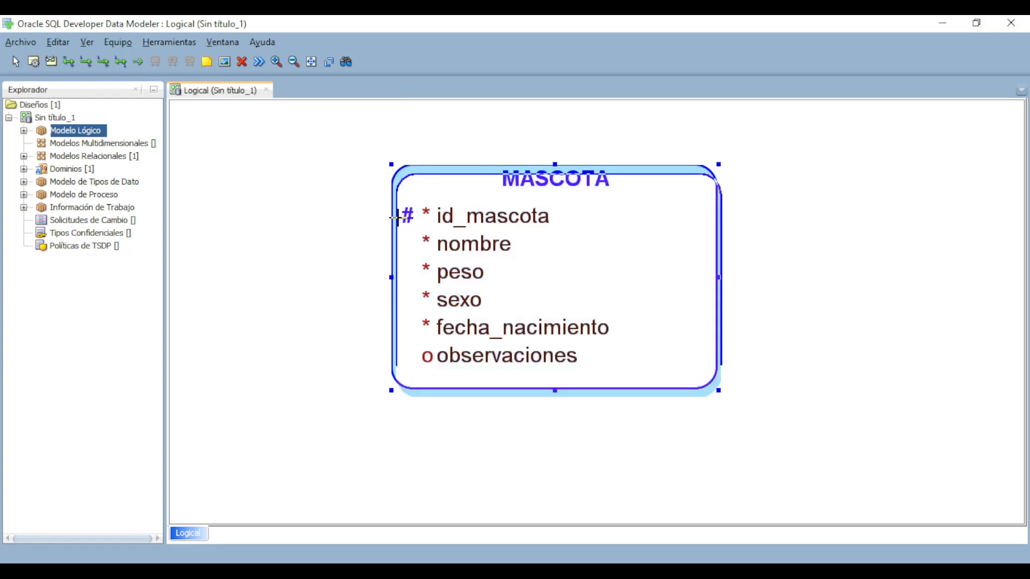
{"action": "left_click_drag", "start_coordinate": [384, 190], "coordinate": [391, 204]}
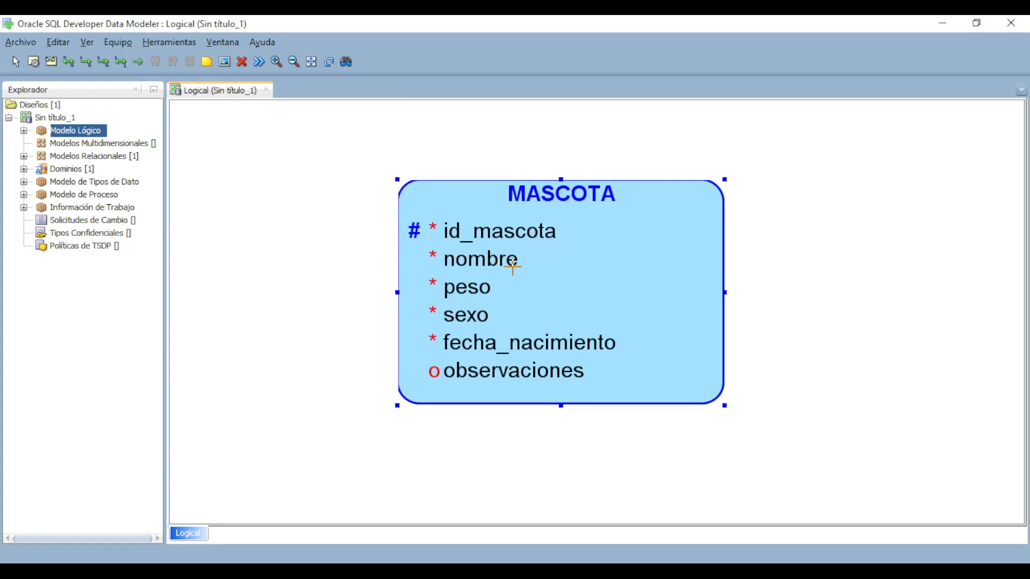
{"action": "left_click_drag", "start_coordinate": [510, 265], "coordinate": [494, 263]}
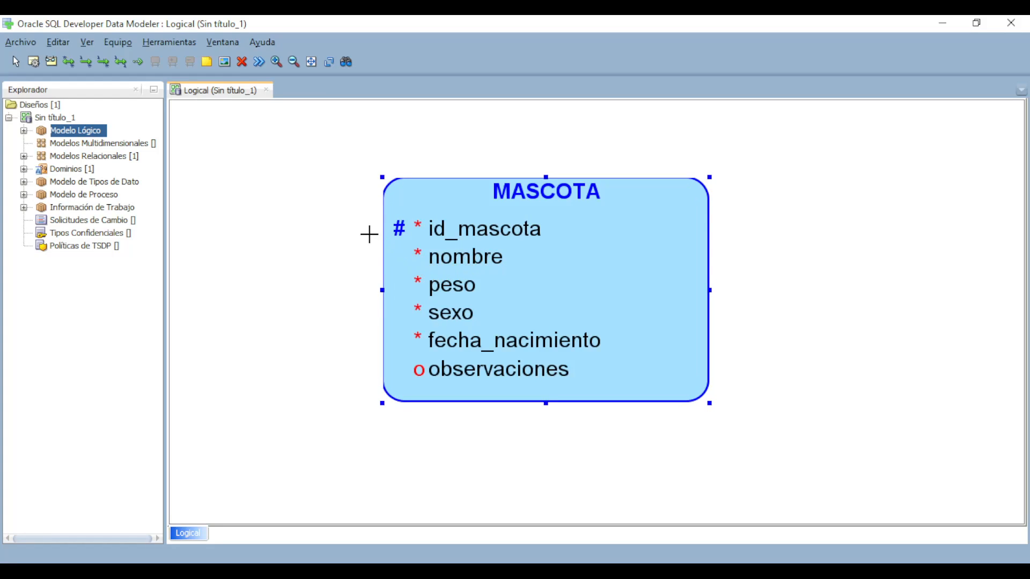
Reposition the resized MASCOTA entity near the middle of the logical diagram.
{"action": "left_click_drag", "start_coordinate": [369, 216], "coordinate": [411, 240]}
{"action": "left_click_drag", "start_coordinate": [411, 240], "coordinate": [411, 243]}
{"action": "key", "text": "Escape"}
{"action": "scroll", "coordinate": [558, 359], "scroll_direction": "up", "scroll_amount": 1}
{"action": "left_click_drag", "start_coordinate": [649, 353], "coordinate": [604, 311]}
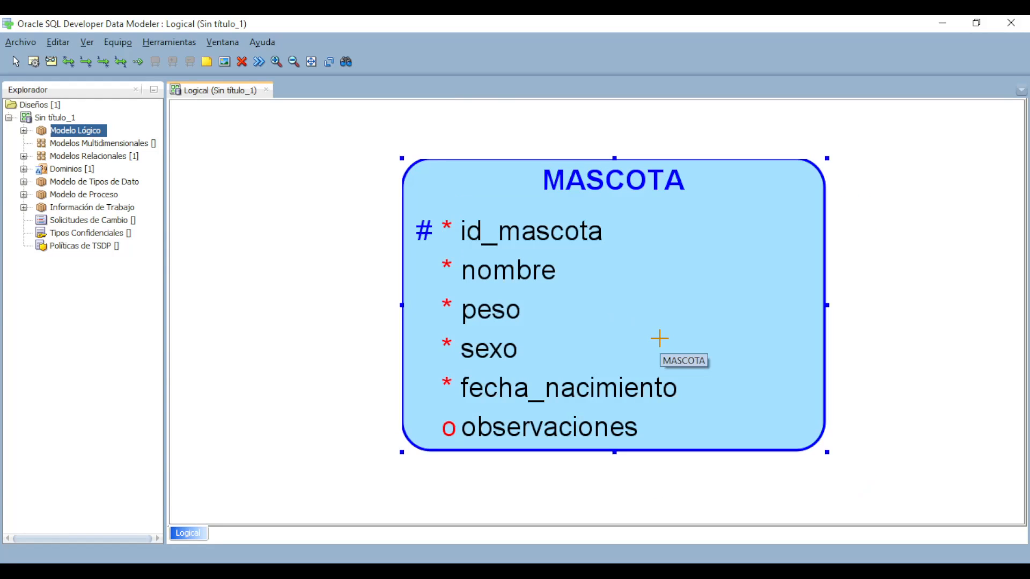